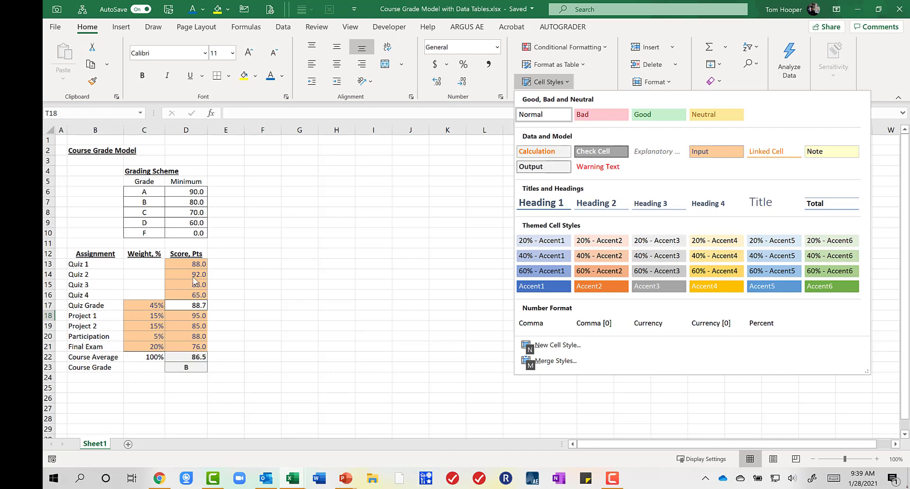
key(Escape)
drag(195, 264, 193, 295)
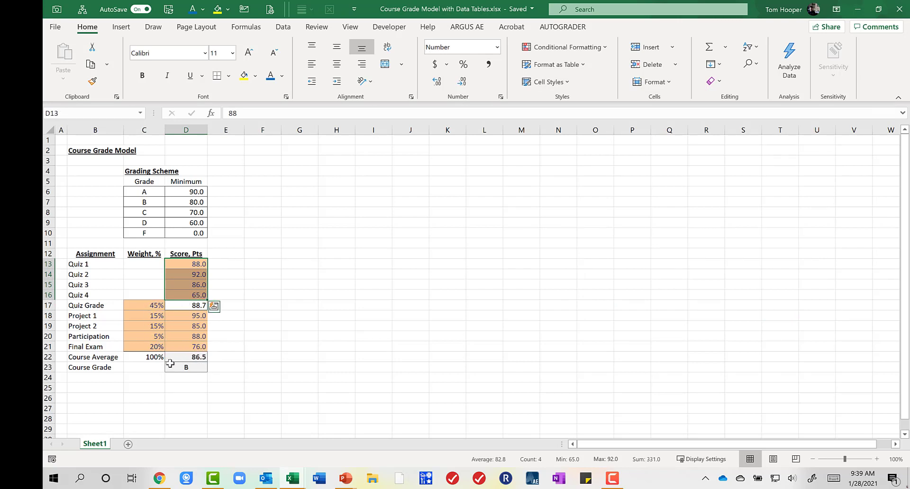
drag(175, 359, 176, 369)
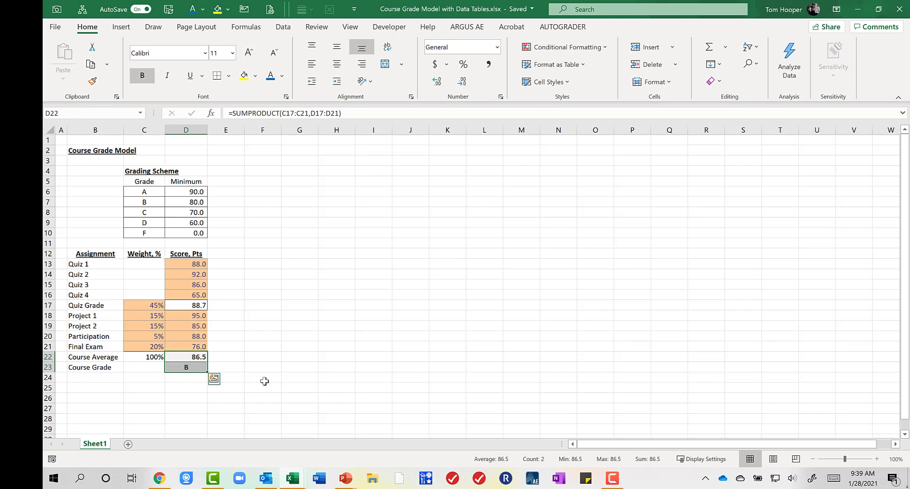
click(249, 344)
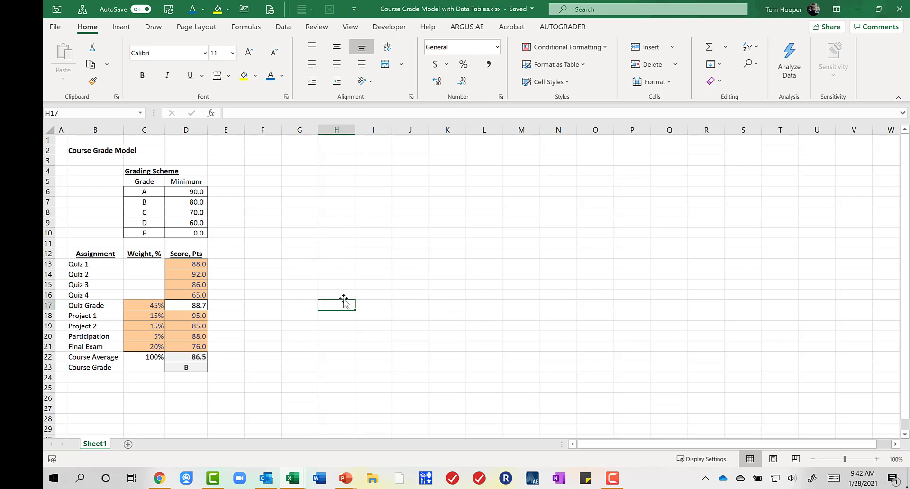
click(184, 263)
drag(182, 271, 179, 282)
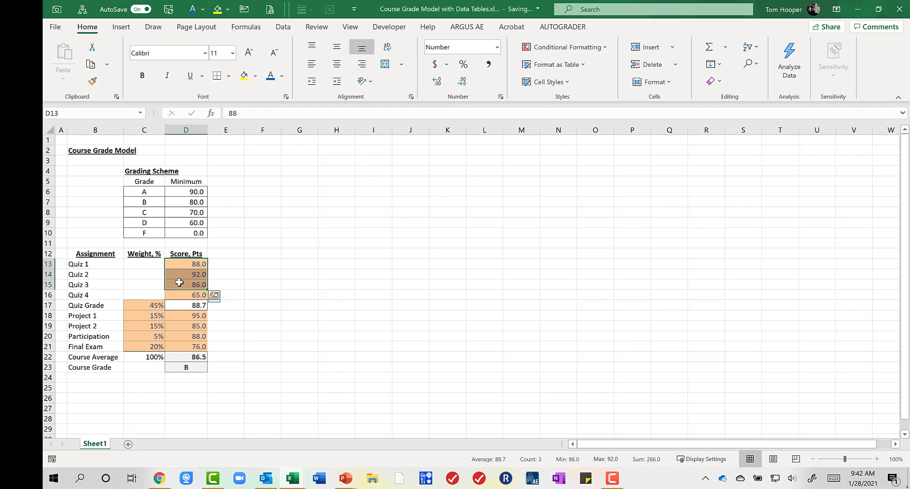
click(360, 336)
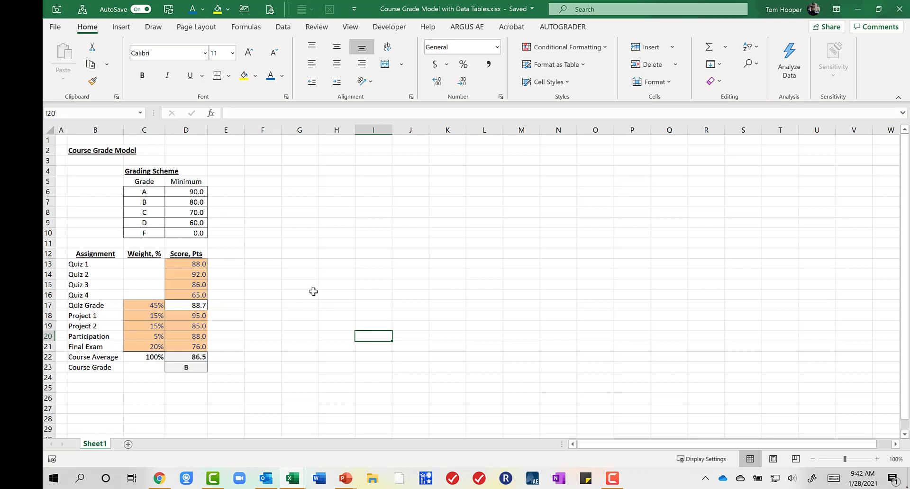
Copy the grading scheme's minimum score cell for grade C (D8)
key(Up)
key(Up)
key(Up)
key(Up)
key(Up)
key(Up)
key(Up)
key(Up)
key(Up)
key(Up)
key(Up)
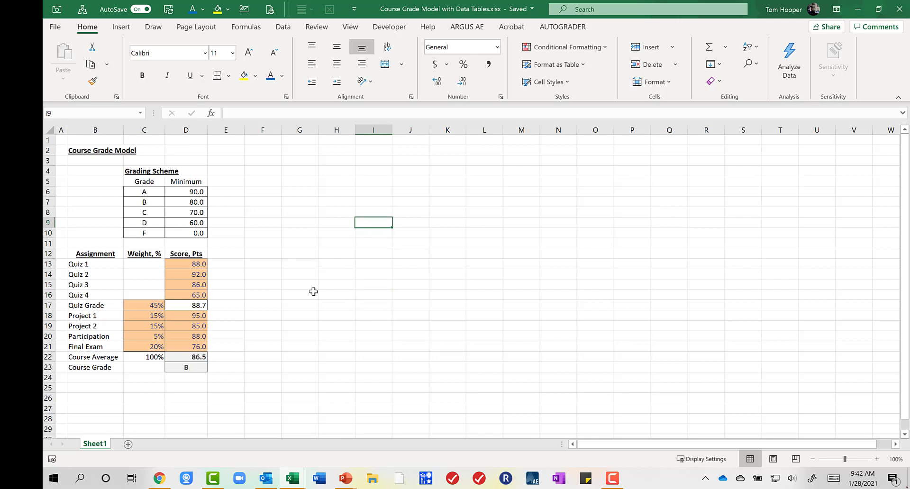
key(Up)
key(Left)
key(Left)
key(Left)
key(Left)
key(Left)
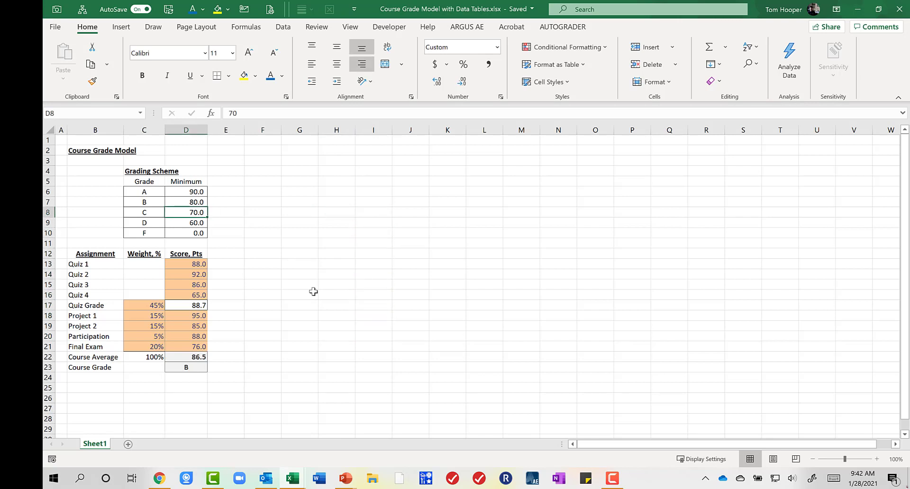
key(ctrl+c)
Paste only the copied cell's formats onto the Quiz 1 to Quiz 3 scores (D13:D15) using Paste Special
key(Down)
key(Down)
key(Down)
key(Down)
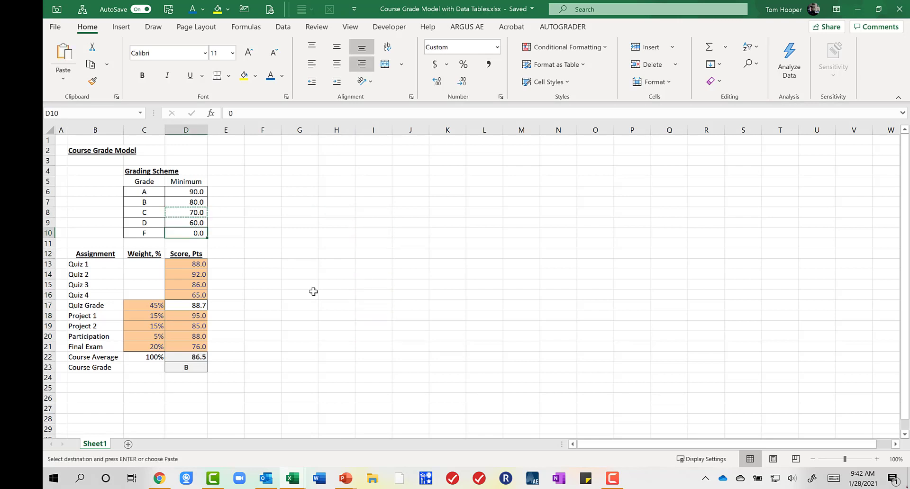
key(Down)
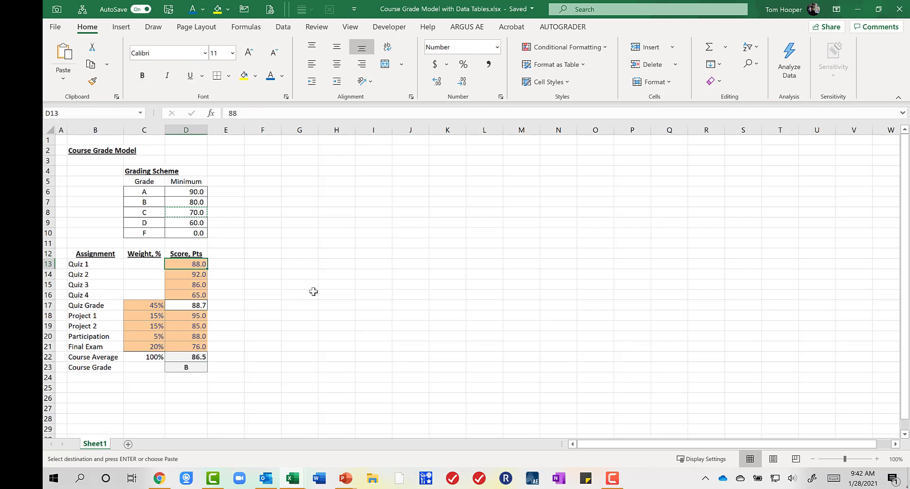
key(shift+Down)
key(shift+Down)
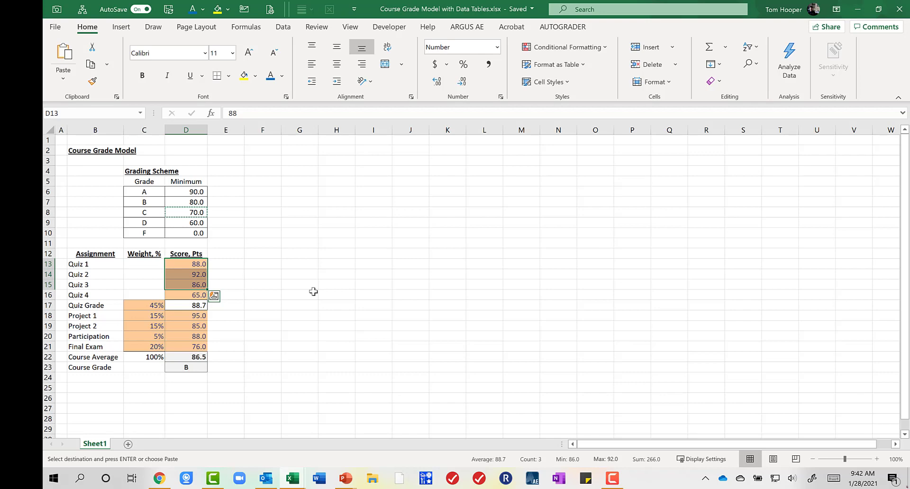
key(alt)
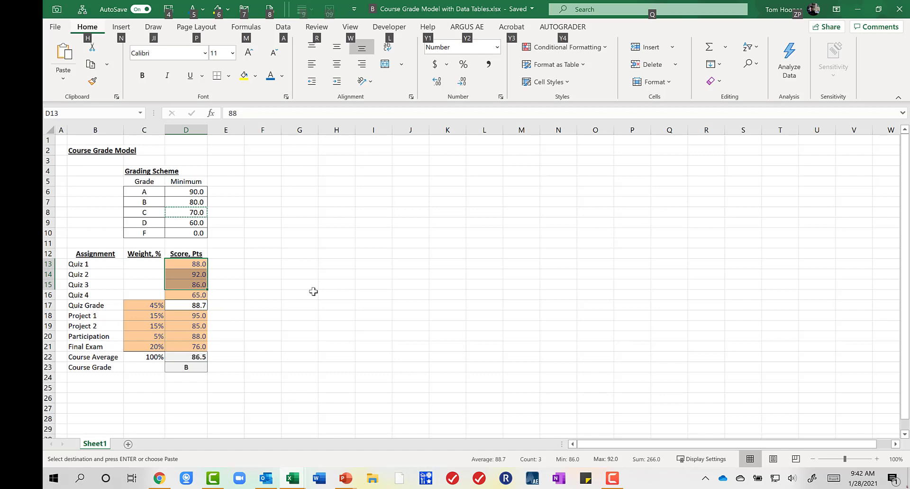
key(h)
key(alt+h)
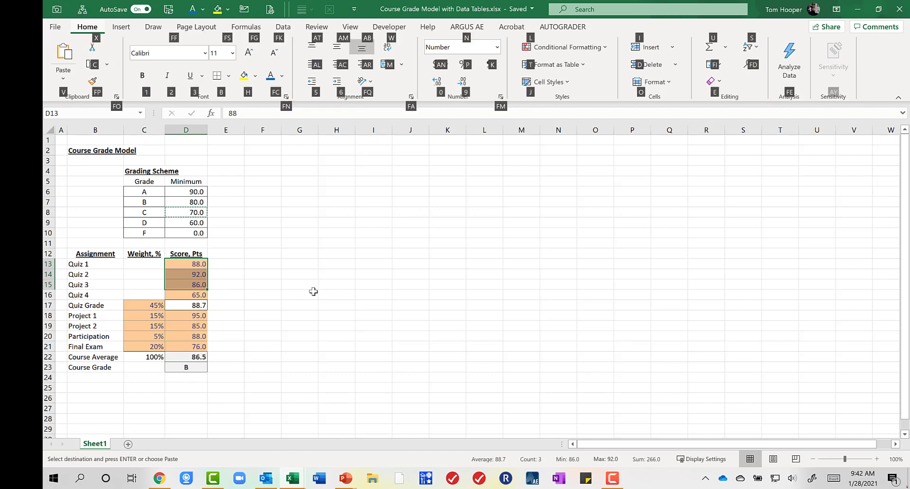
key(v)
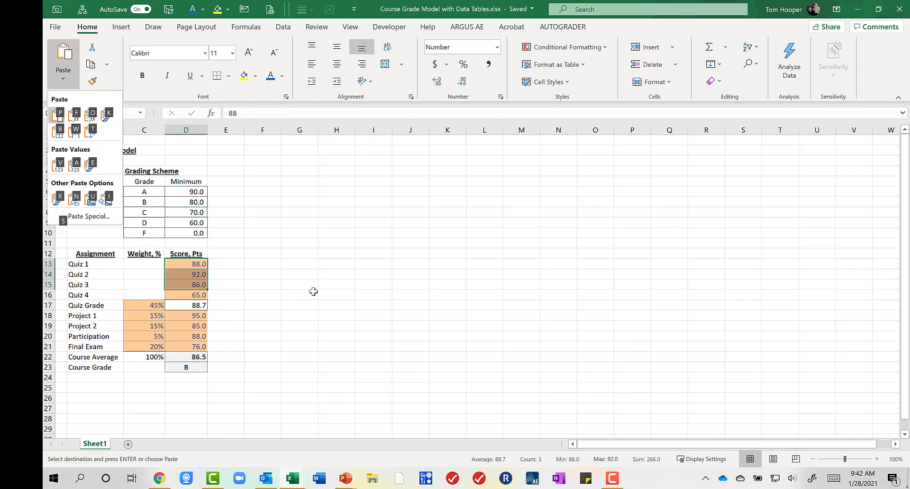
key(s)
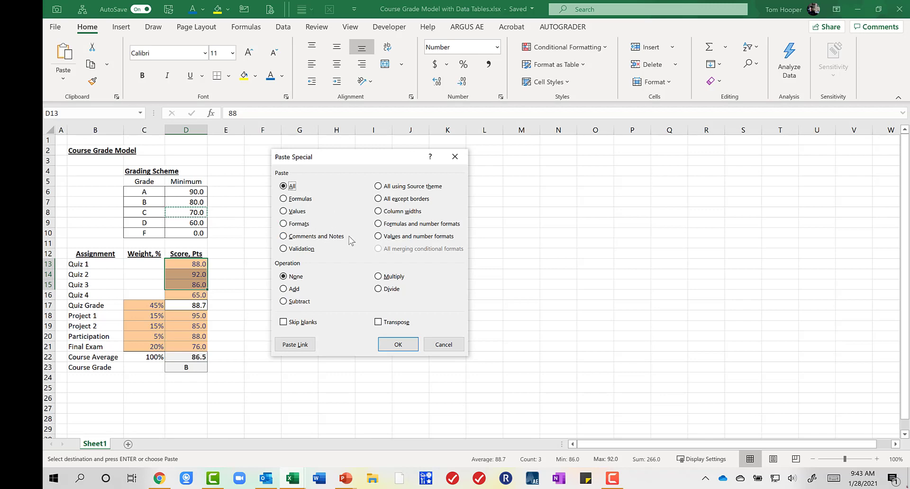
click(315, 227)
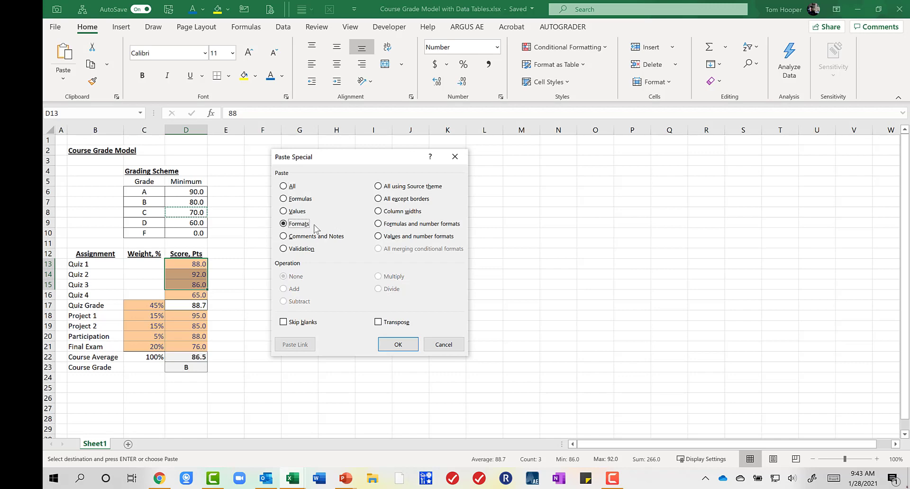
key(Return)
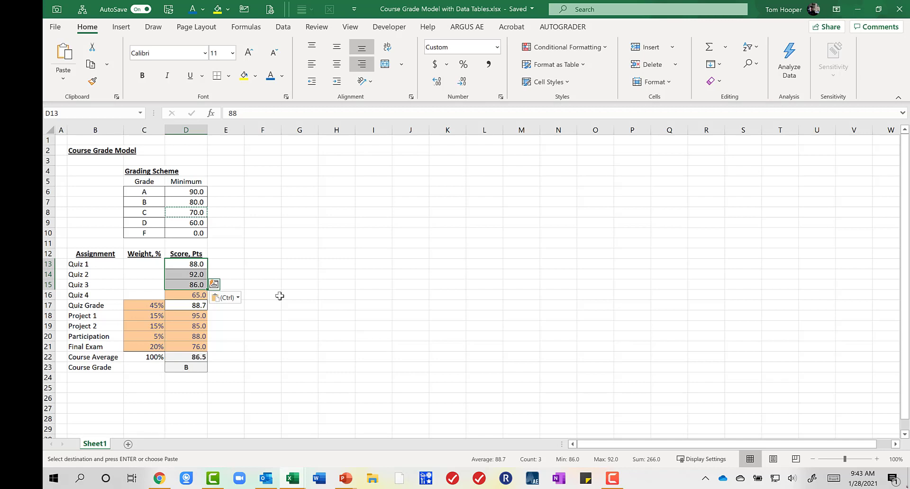
key(shift+BackSpace)
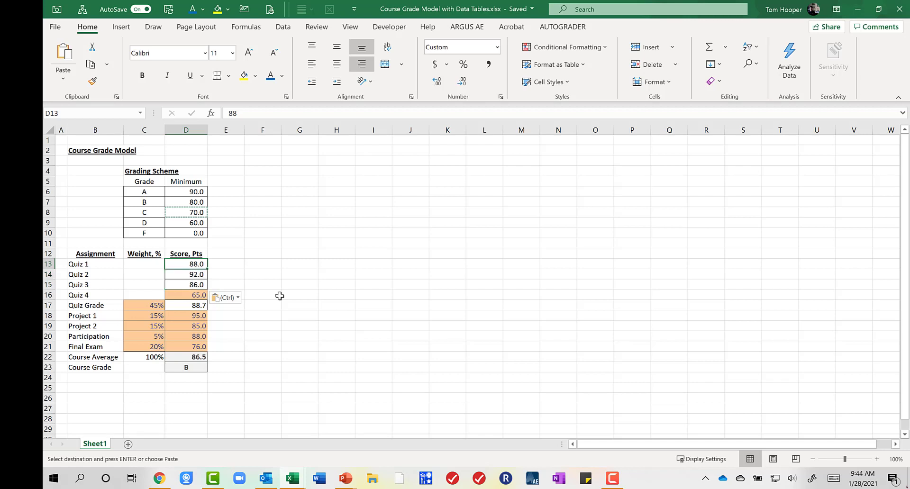
key(ctrl)
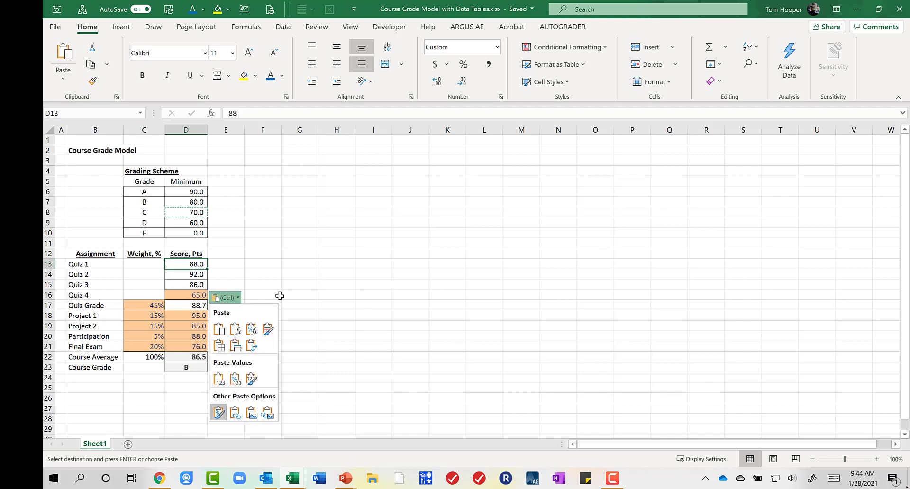
key(Escape)
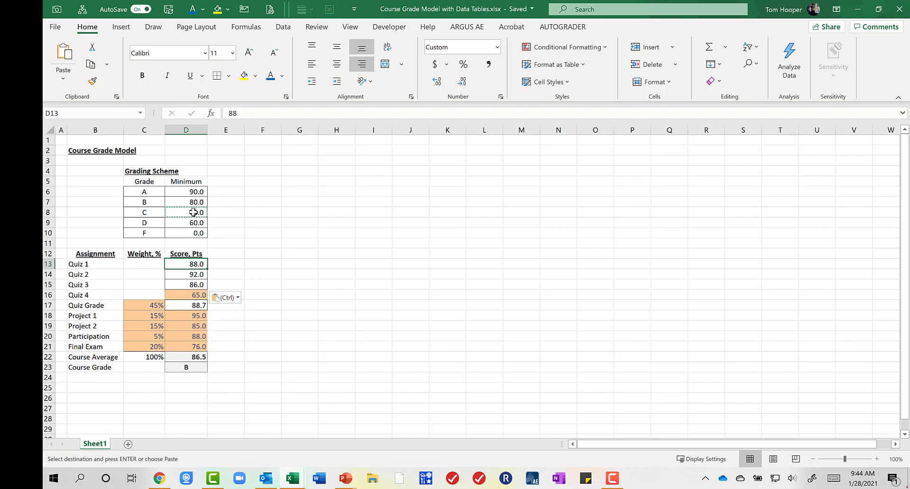
Copy the weight total in C22 and paste only its formats onto the assignment weights C17:C21
click(145, 358)
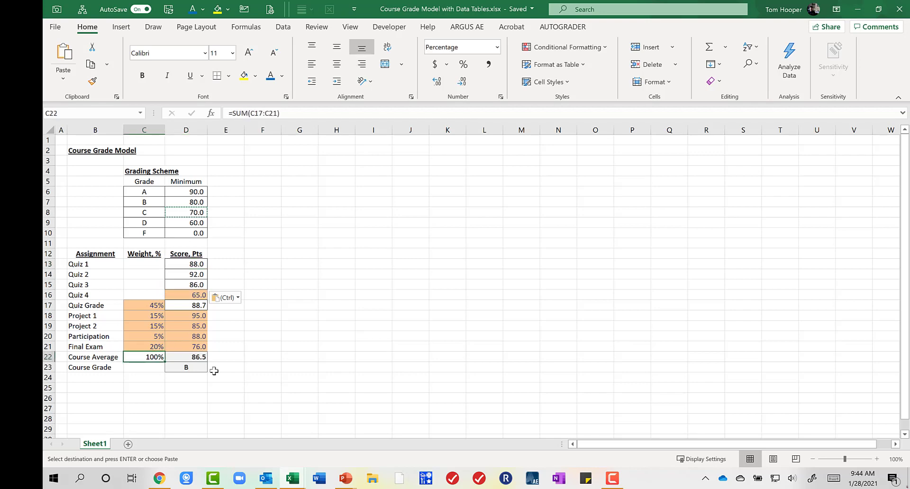
key(ctrl+c)
key(Up)
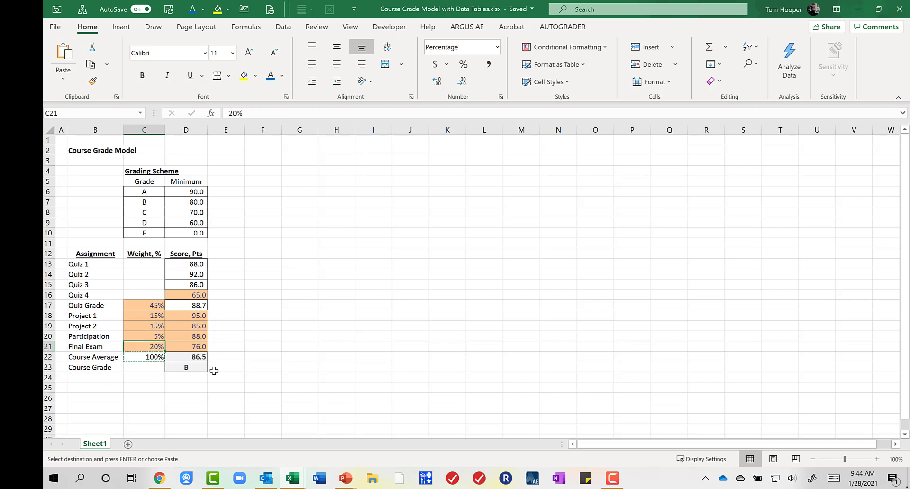
key(shift+Up)
key(shift+Up)
key(shift+Up)
key(shift+Up)
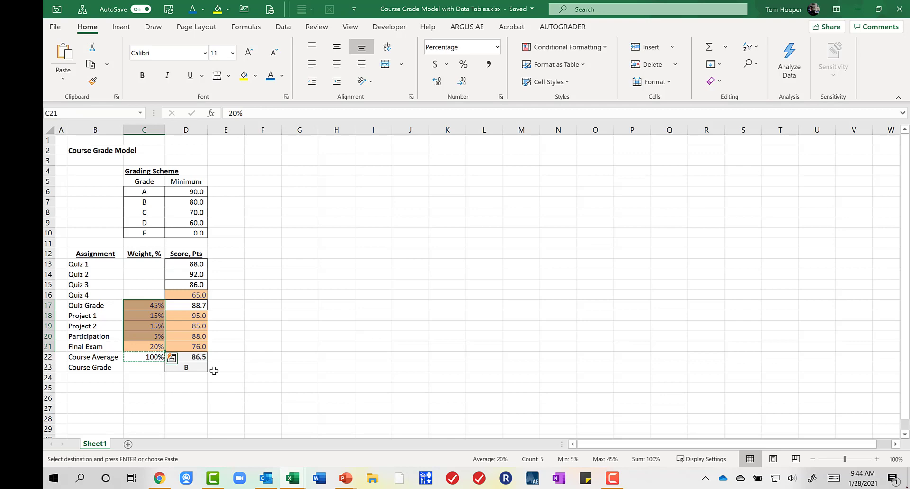
key(ctrl+alt+v)
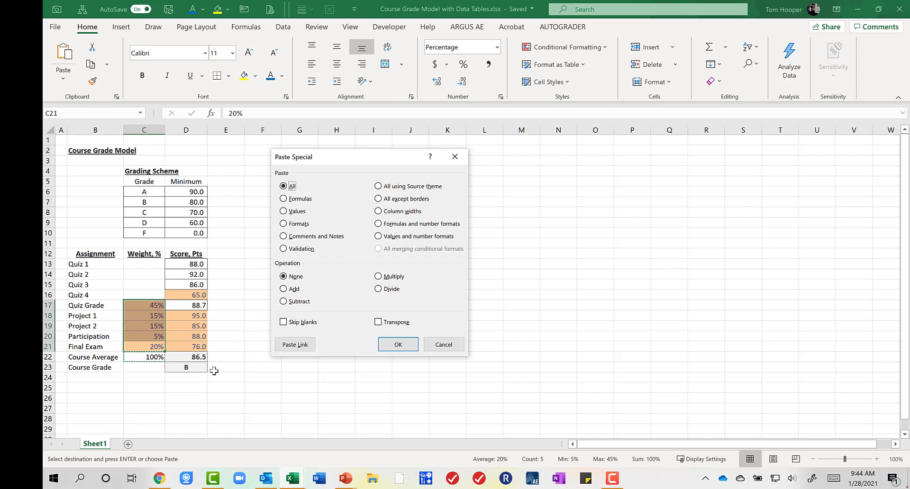
key(t)
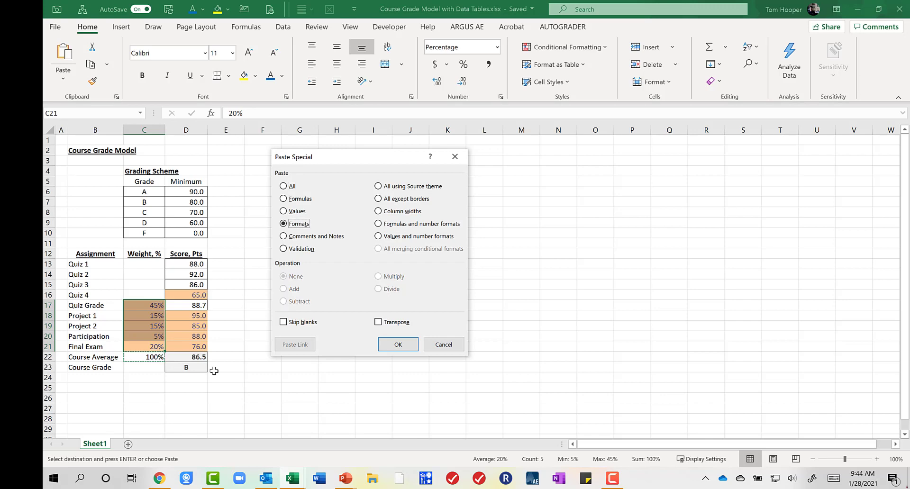
key(Return)
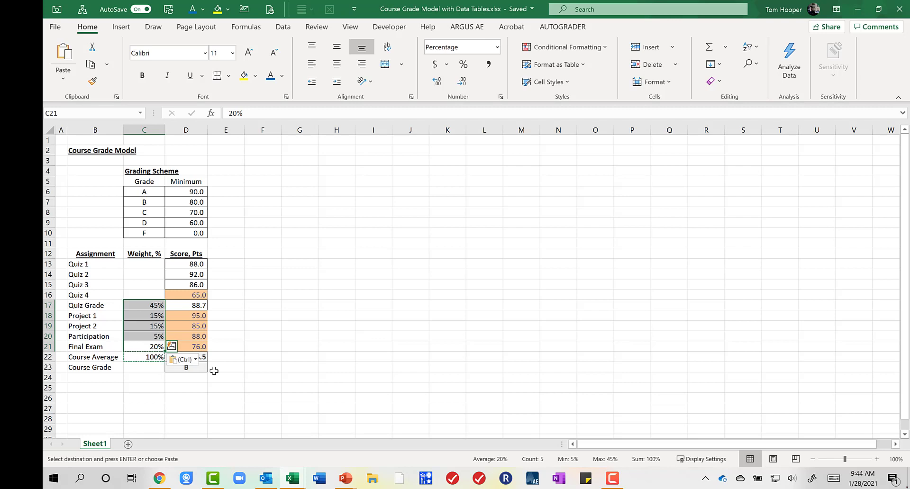
key(Right)
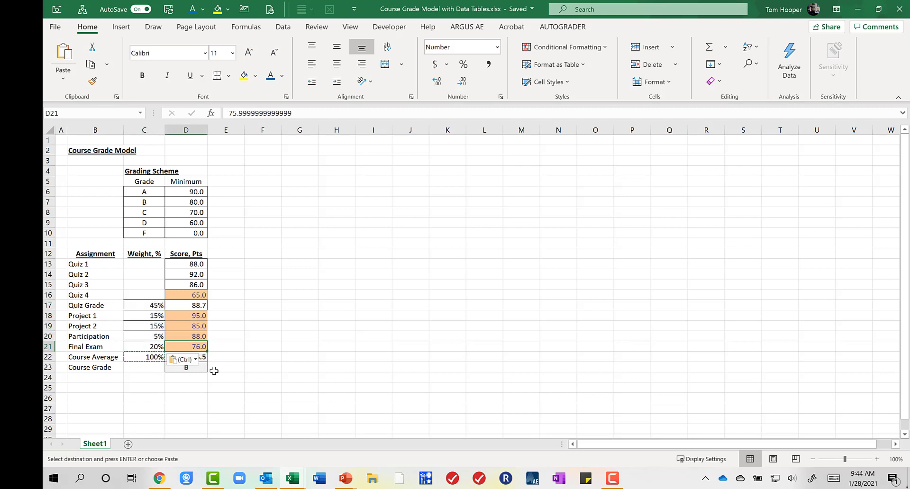
key(Up)
key(Up)
key(Up)
key(Up)
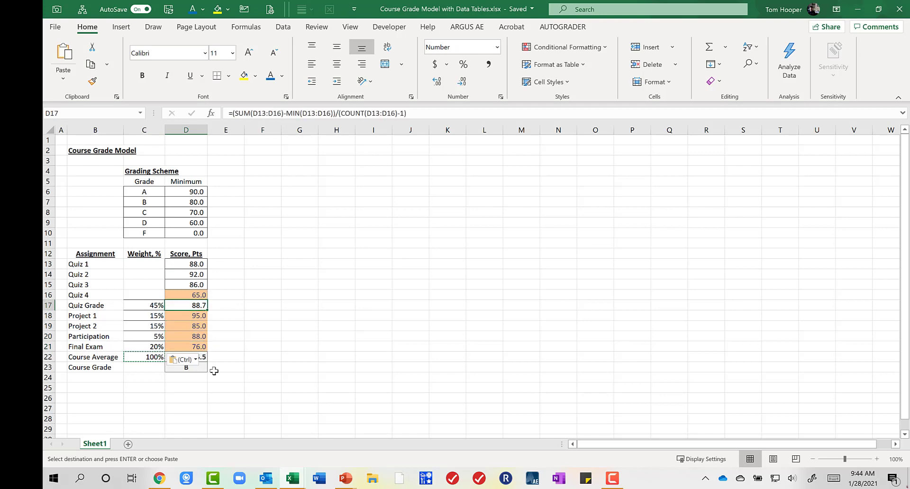
key(Down)
key(Down)
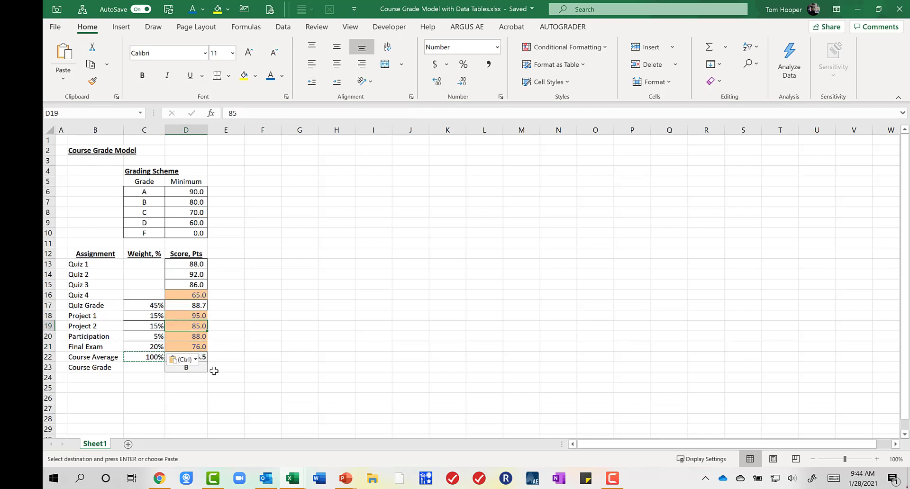
key(Down)
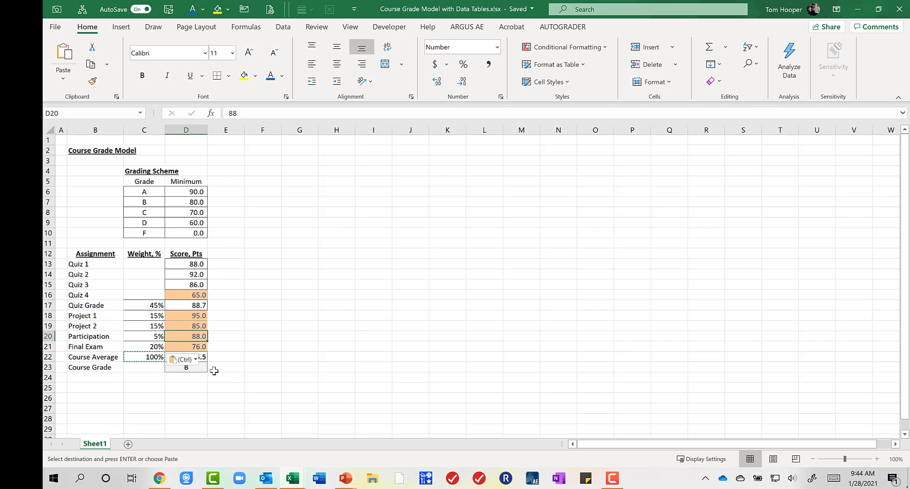
Copy the Quiz Grade score (D17) and paste only its formats onto the Project 1 score (D18)
key(Up)
key(Up)
key(Up)
key(ctrl+c)
key(Down)
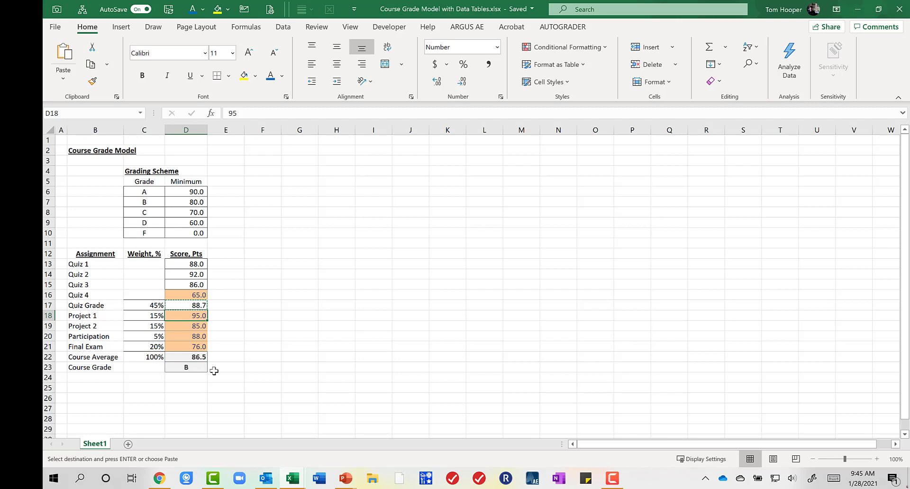
key(alt)
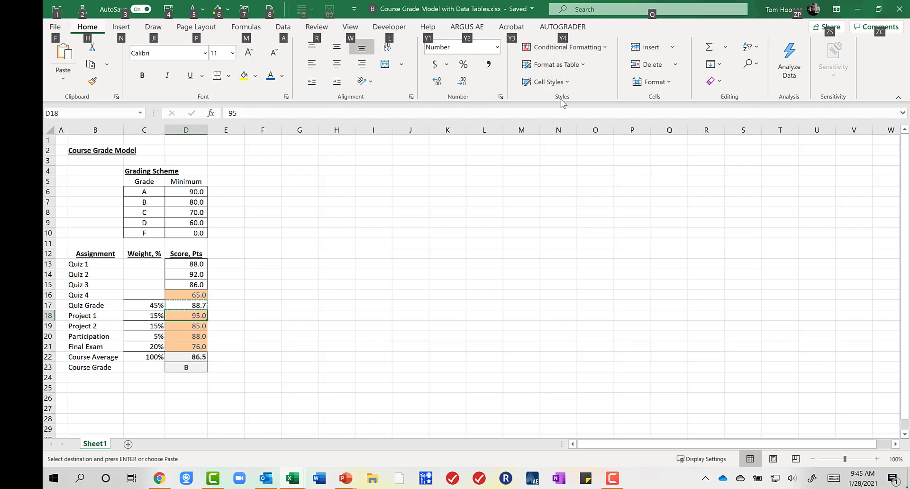
key(e)
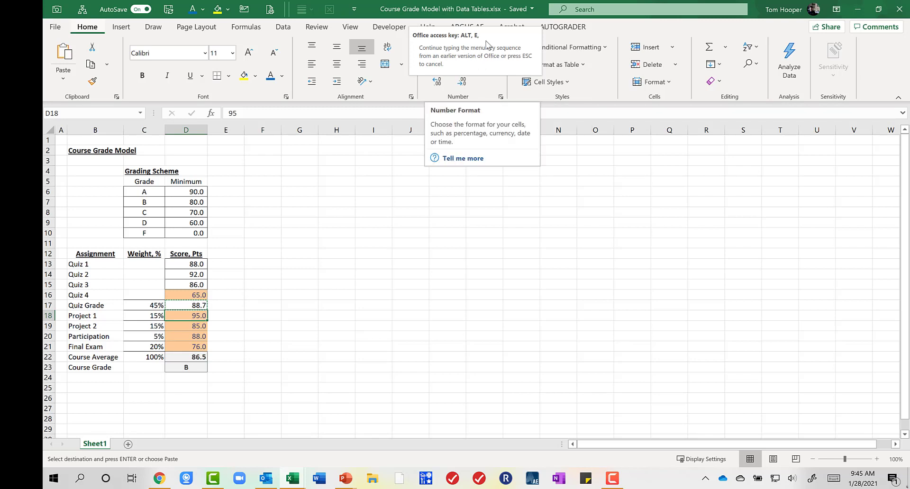
key(s)
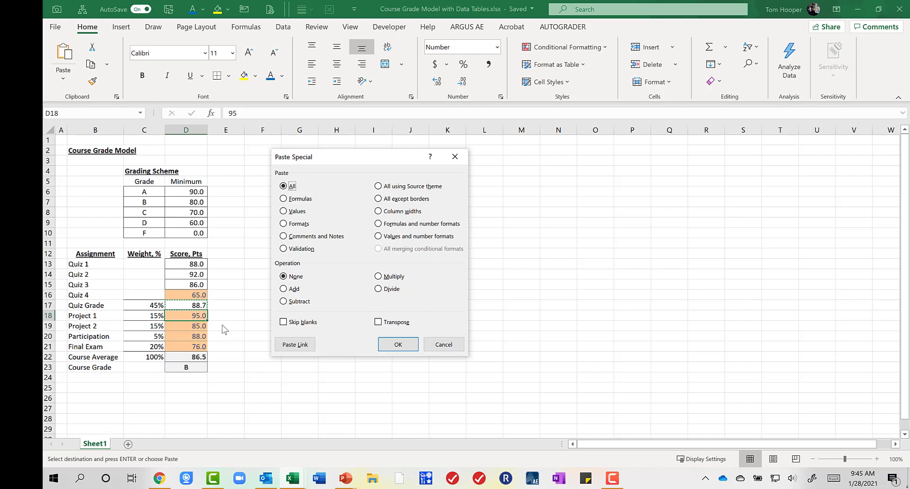
key(t)
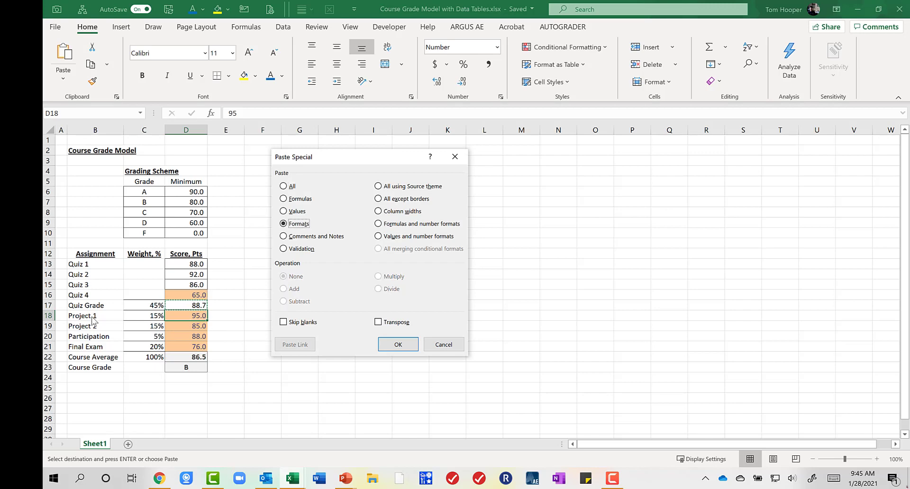
key(Return)
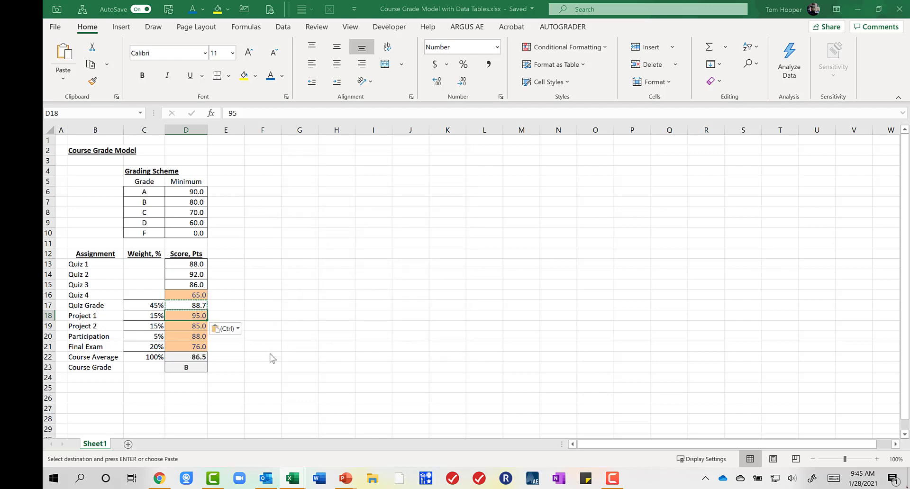
Paste only the copied Quiz Grade formats onto the Project 2 and Participation scores (D19:D20) and end copy mode
key(Down)
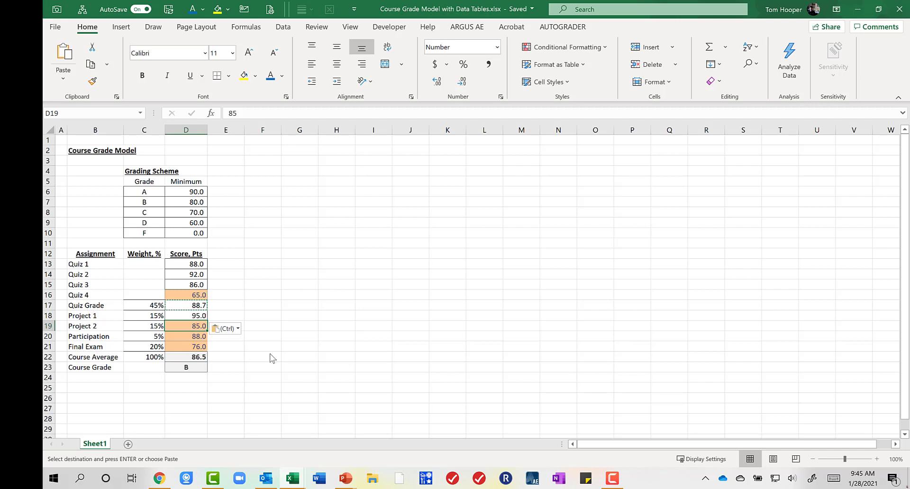
key(F4)
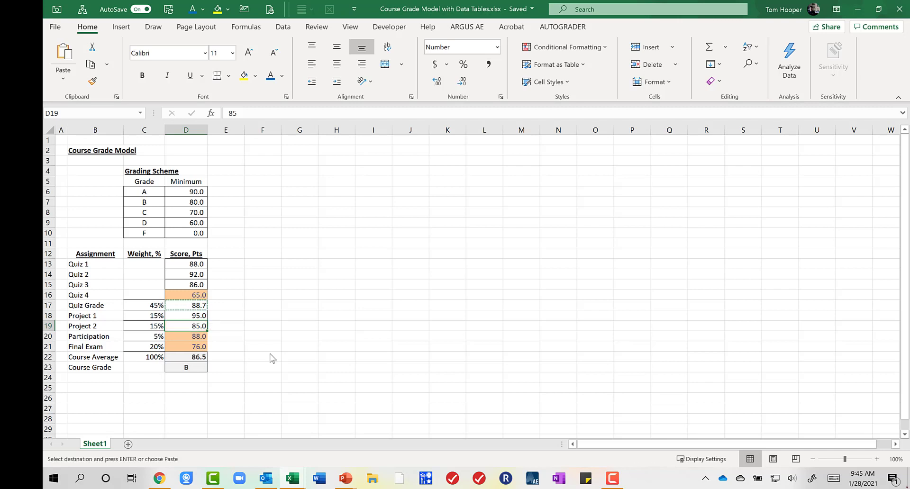
key(Up)
key(Up)
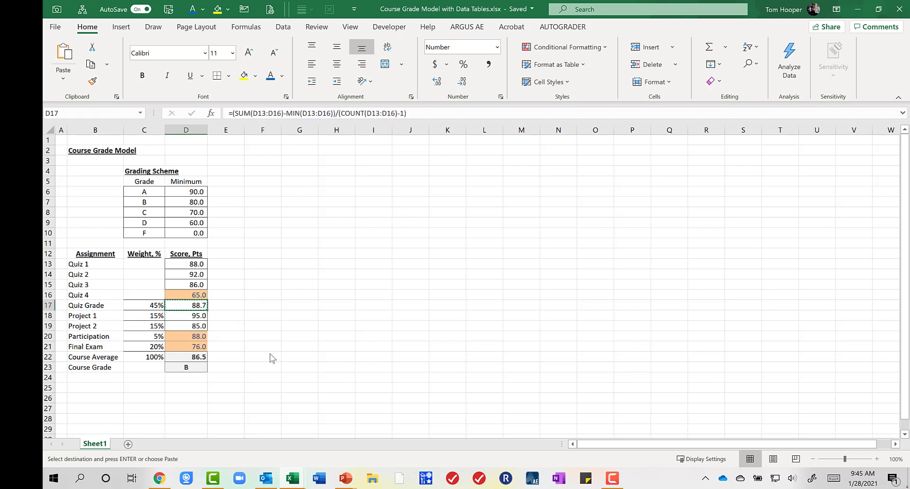
key(Down)
key(Down)
key(Down)
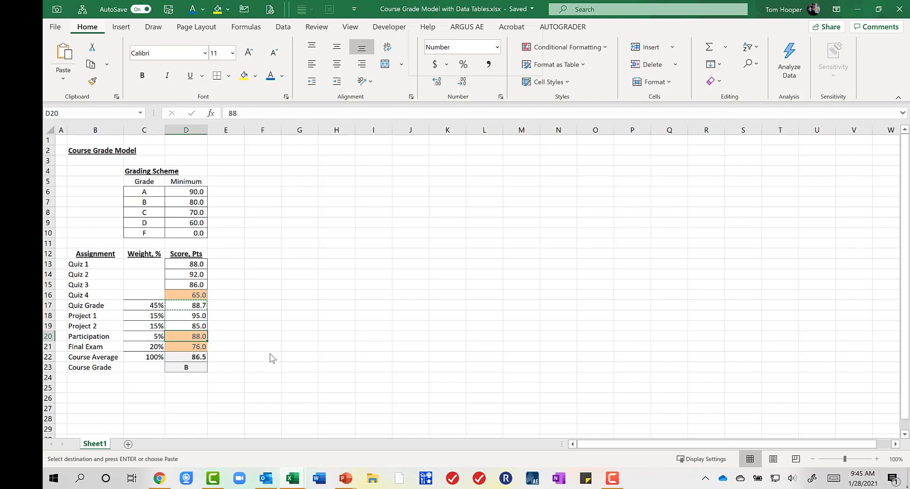
key(ctrl+alt+v)
key(Return)
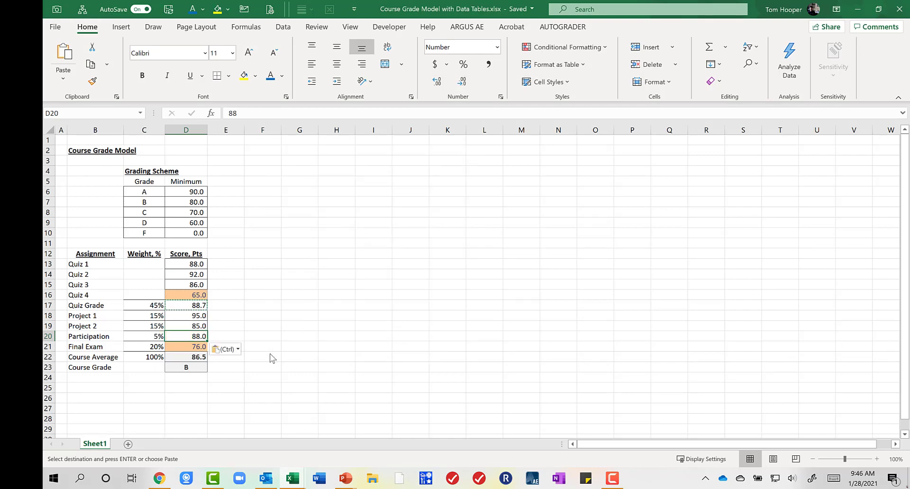
key(Escape)
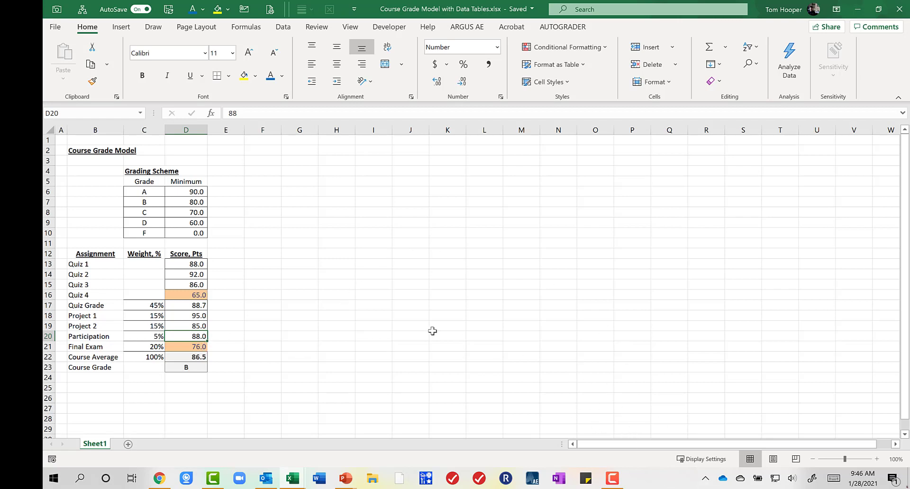
Enter the headings Final Exam, Avg and Grade across cells G5:I5
click(309, 223)
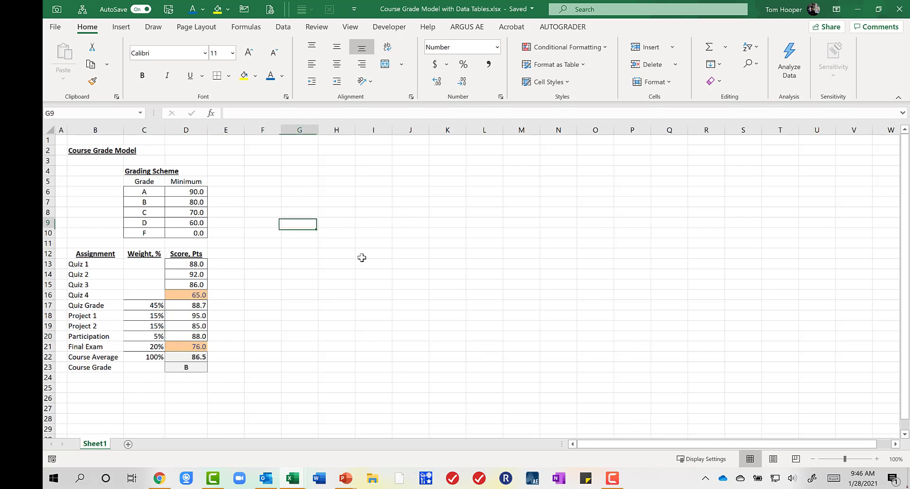
click(291, 185)
text(F)
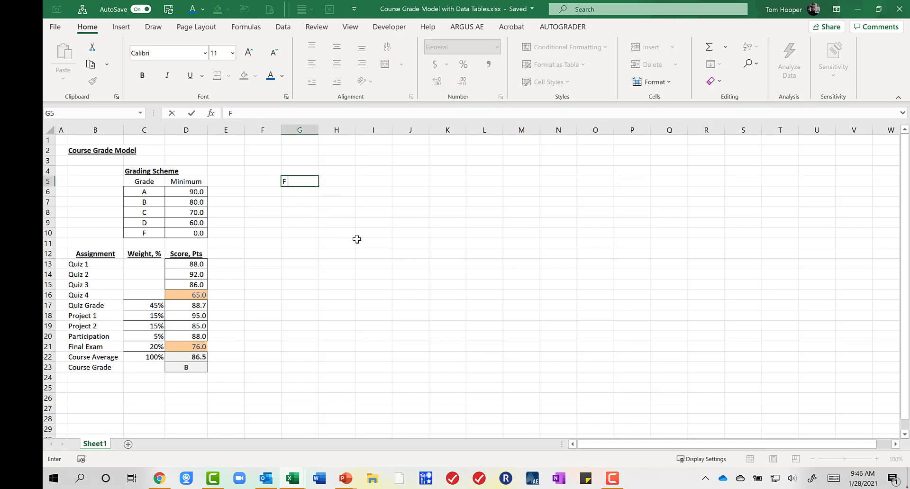
text(inal Exam)
key(Tab)
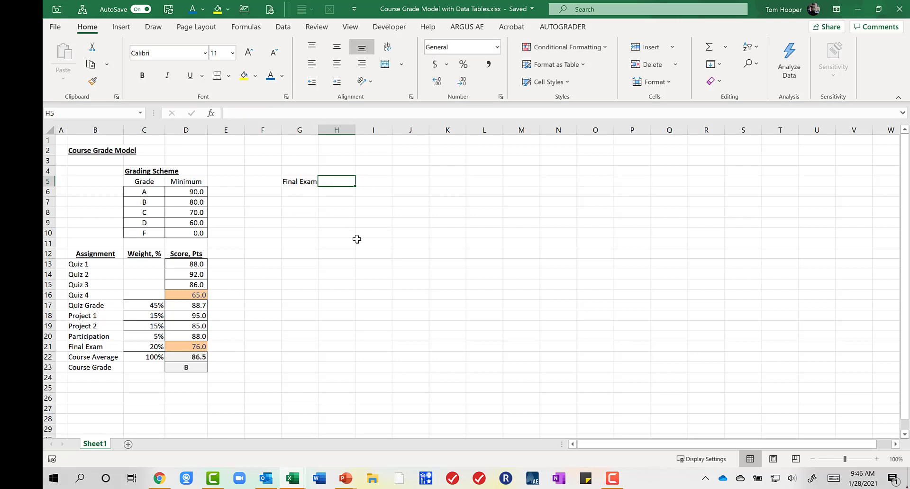
text(Avg)
key(Tab)
text(G)
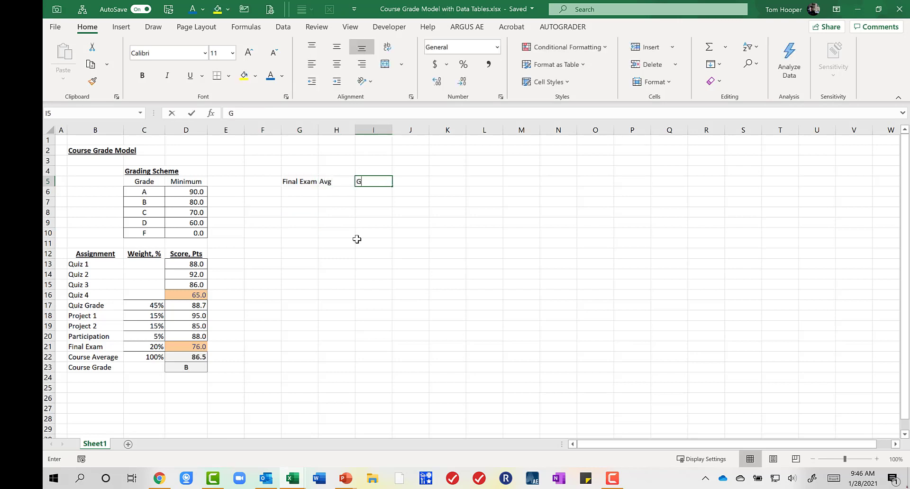
text(rade)
key(Return)
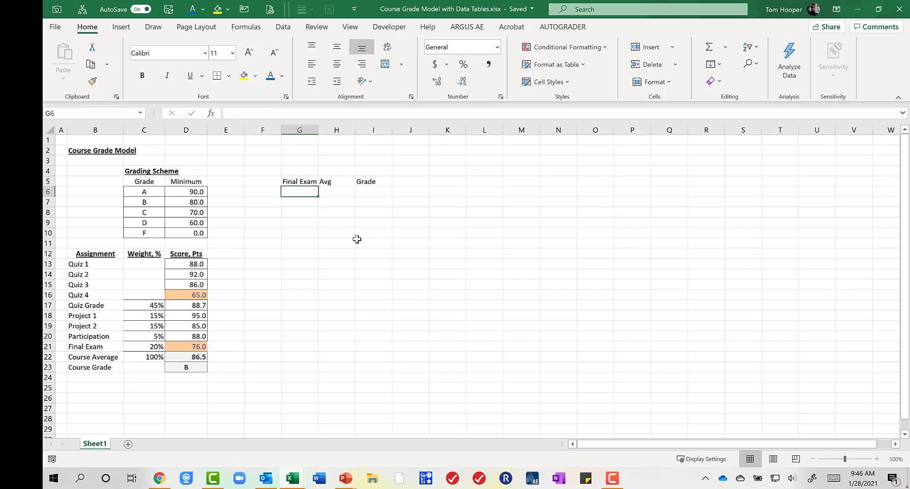
key(Up)
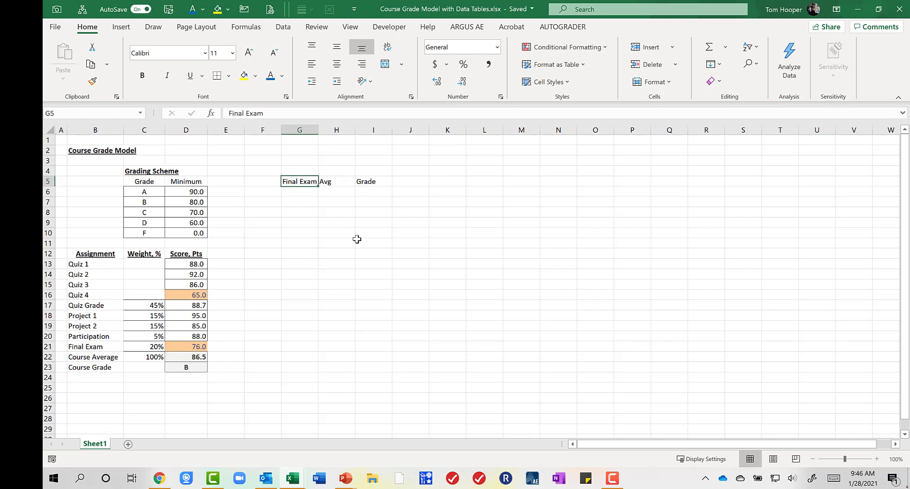
key(Right)
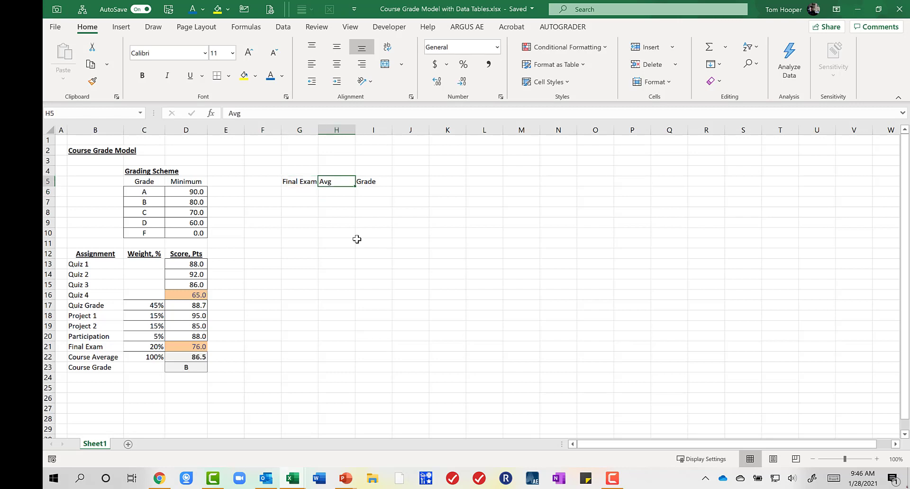
key(Right)
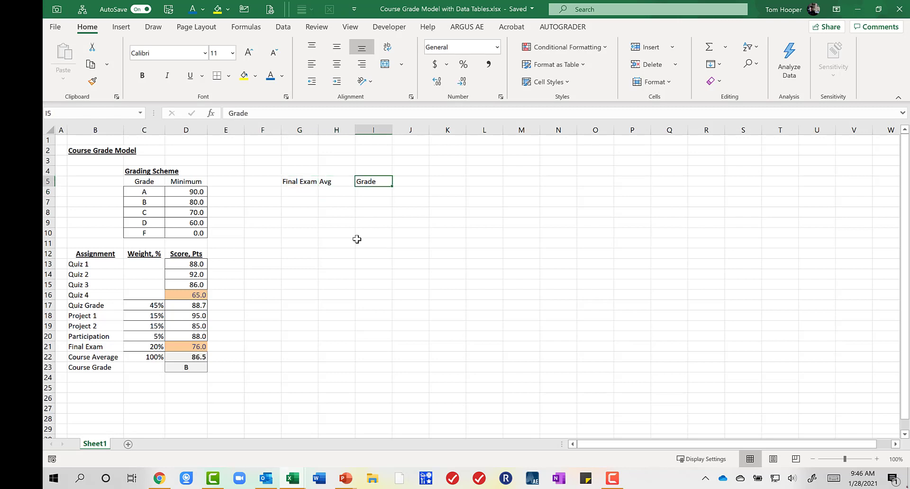
key(Down)
key(Left)
key(Left)
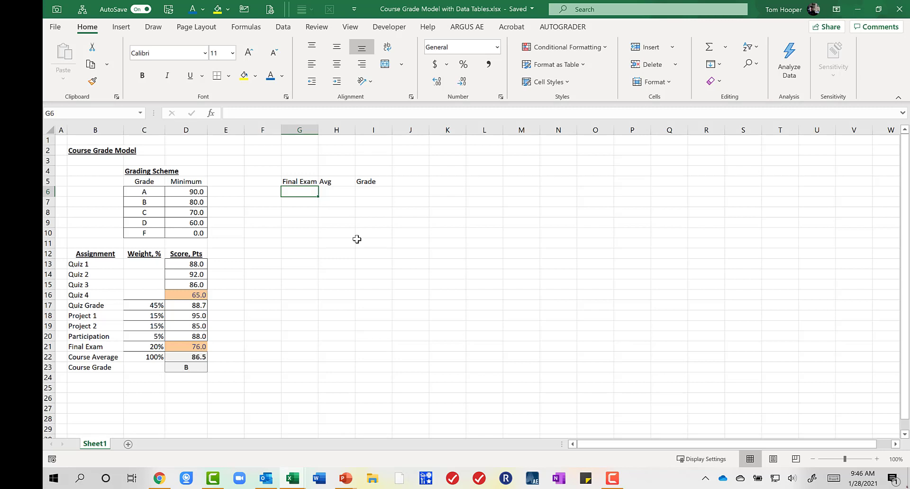
key(Right)
key(Right)
key(Right)
key(Right)
key(Right)
key(Right)
key(Right)
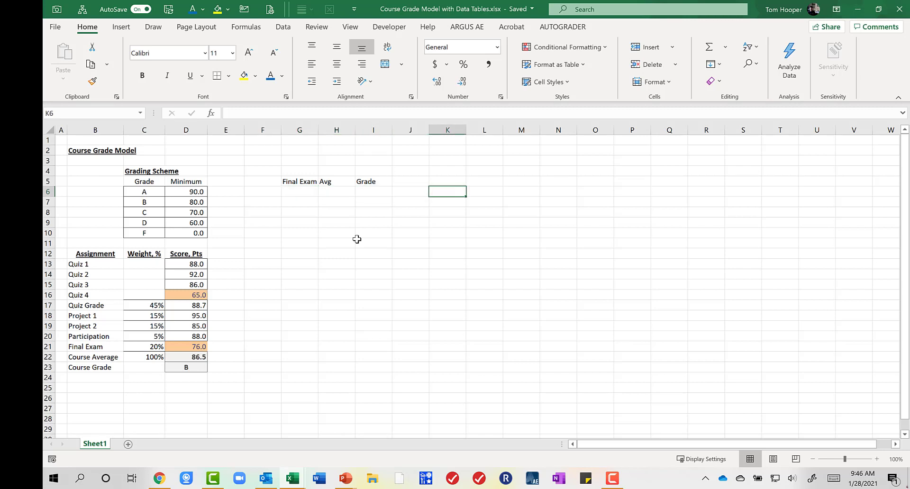
key(Right)
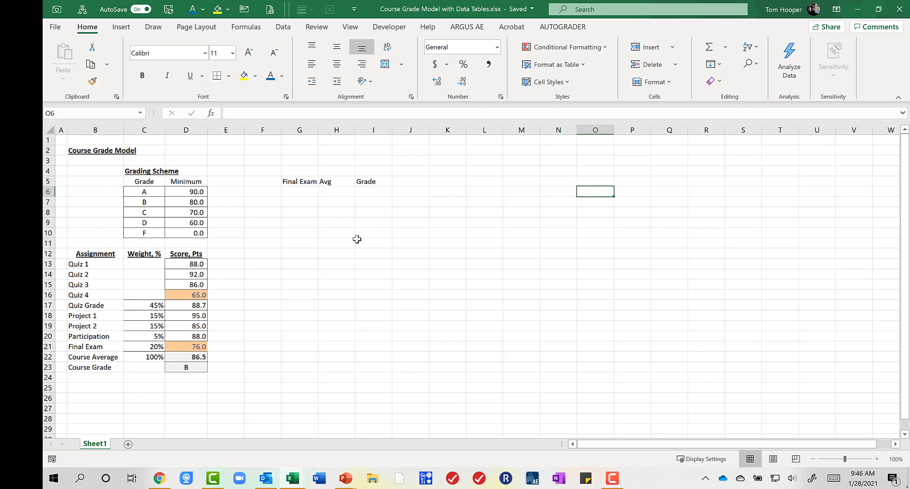
key(Return)
key(Right)
key(Right)
key(Right)
key(Right)
key(Right)
key(Right)
key(Right)
key(Right)
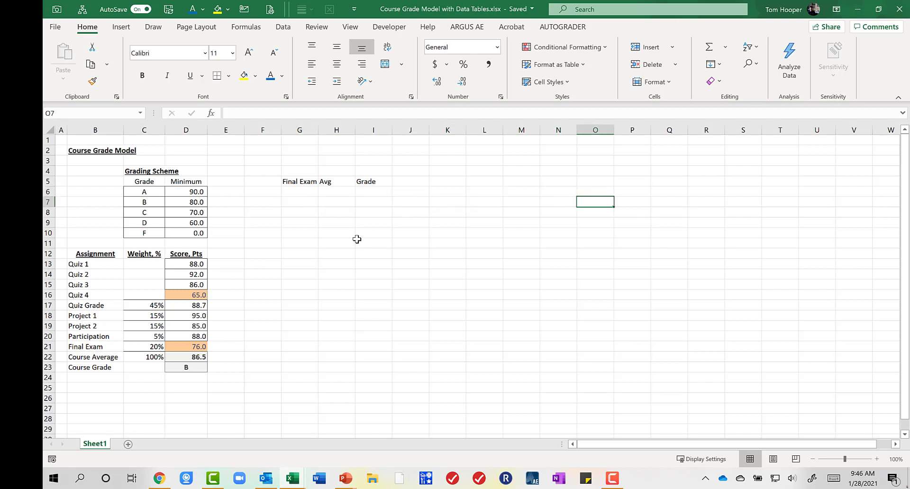
key(Return)
key(Right)
key(Right)
key(Right)
key(Right)
key(Right)
key(Right)
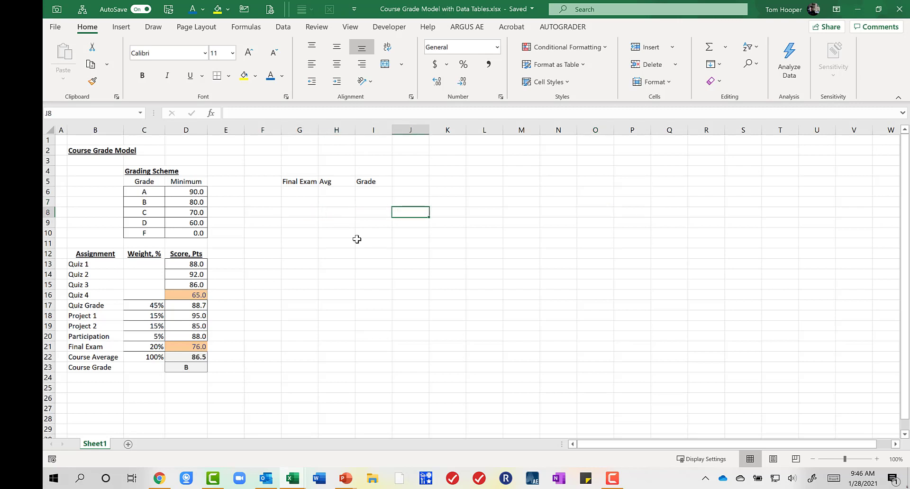
key(Right)
key(Right)
key(Return)
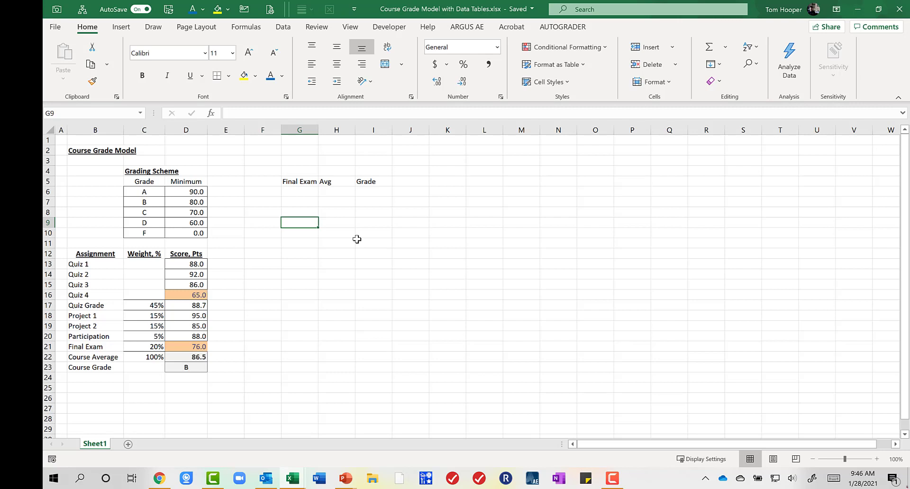
key(Up)
key(Up)
key(Up)
key(Up)
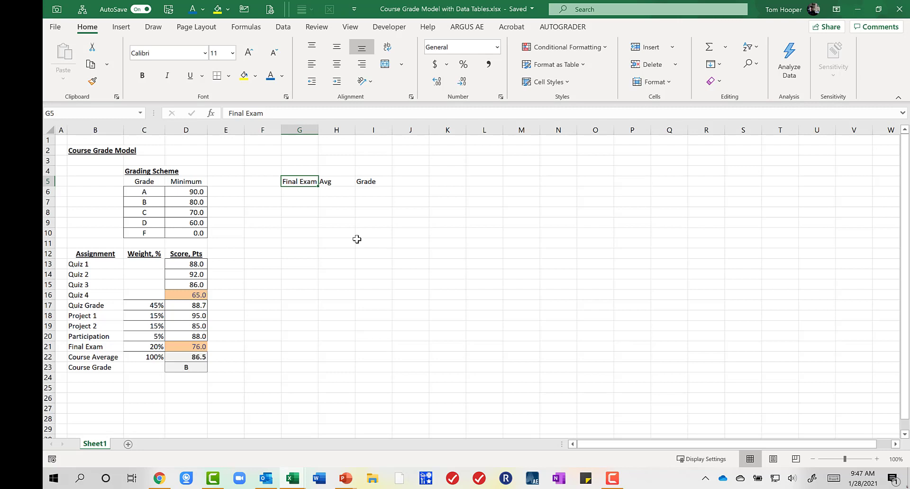
Enter the final exam scores 75, 85 and 95 in G7:G9, leaving G6 blank under the heading
key(Down)
key(Down)
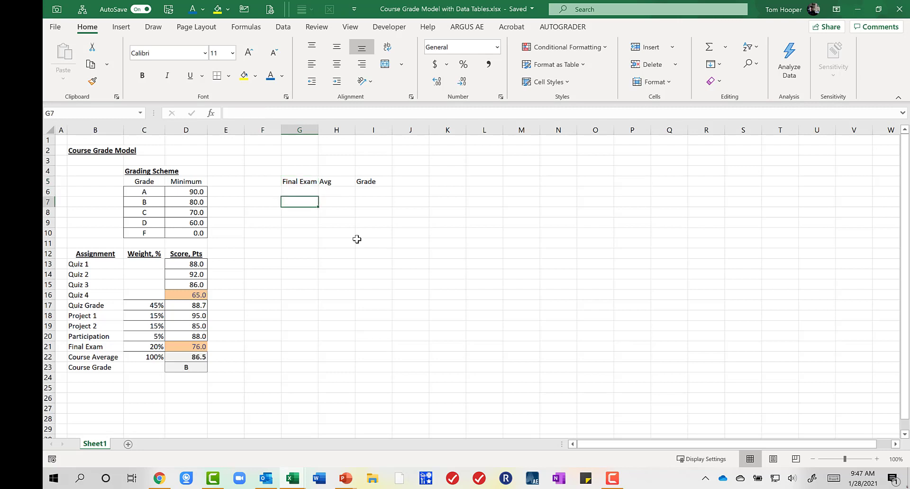
text(75)
key(Return)
text(85)
key(Return)
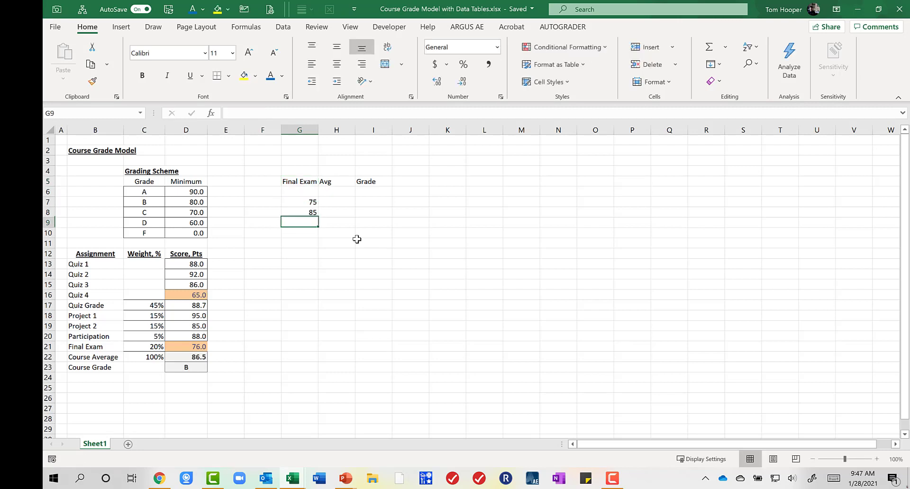
text(95)
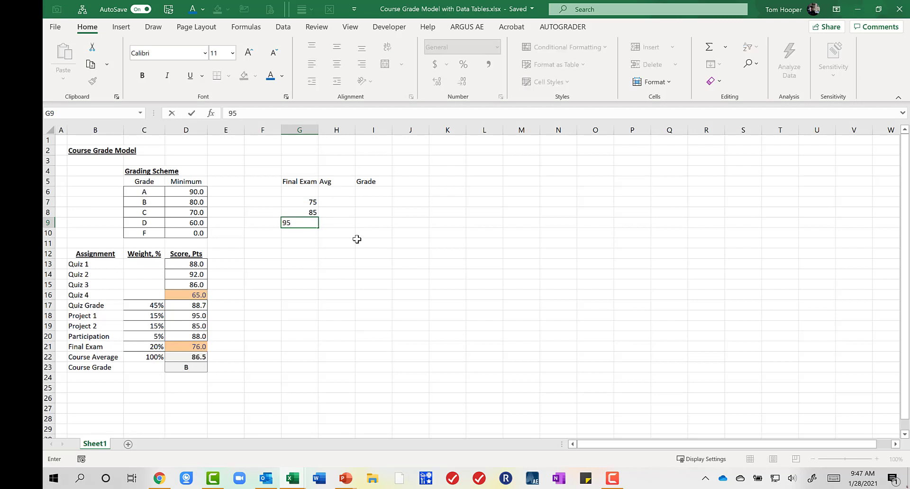
key(Return)
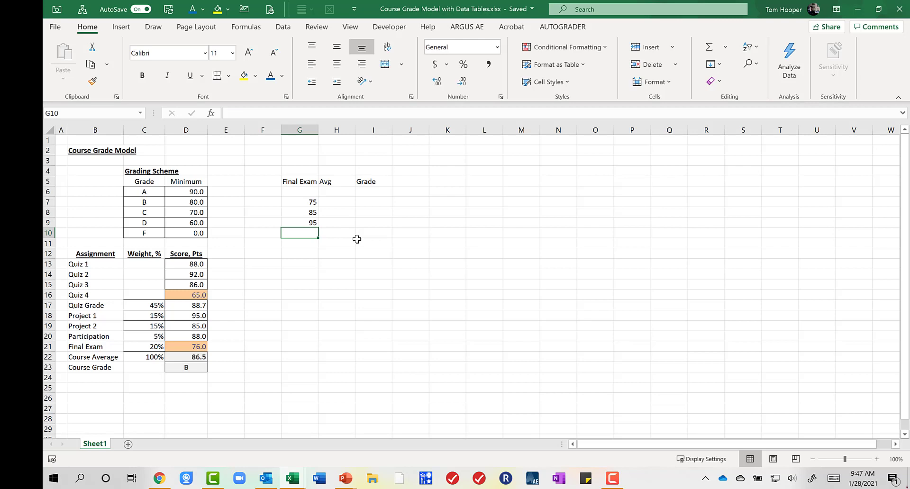
key(Up)
key(Up)
key(Up)
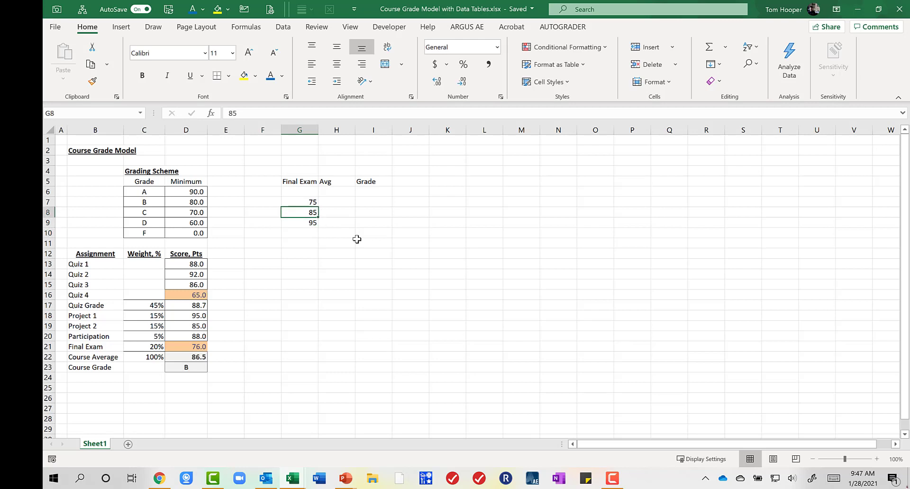
key(Right)
key(Right)
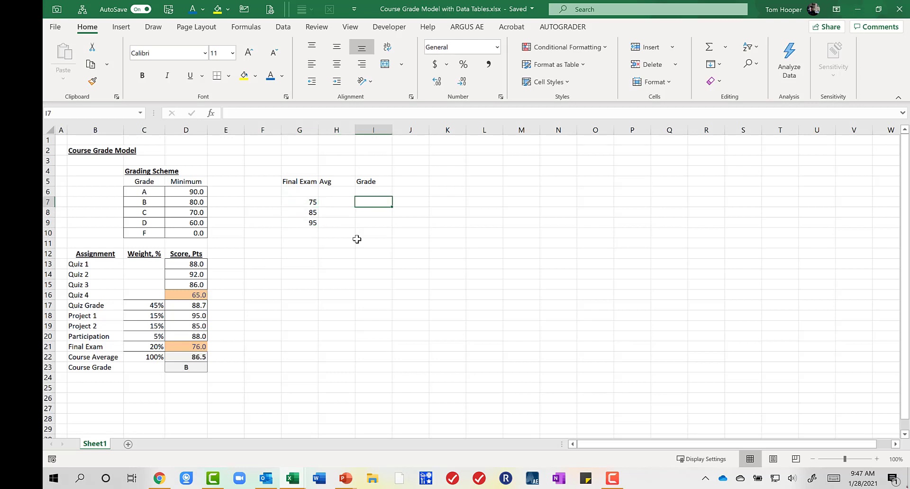
key(Left)
key(Left)
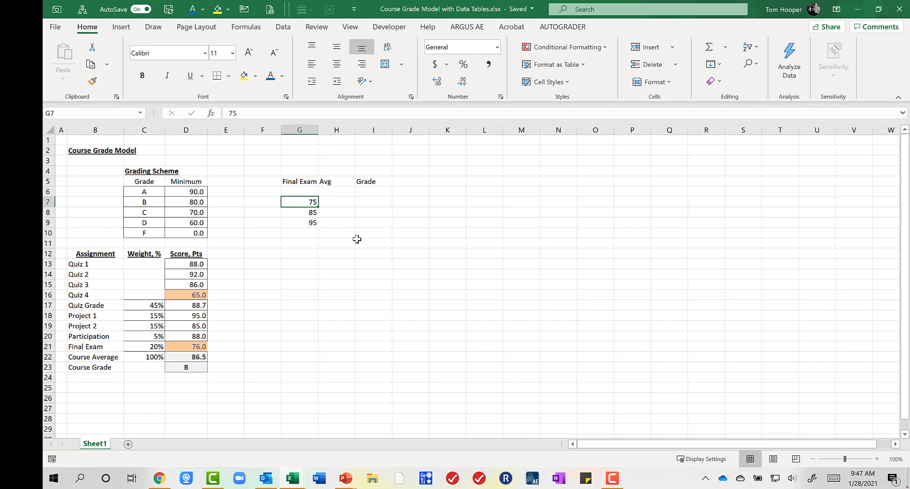
key(Down)
key(Down)
key(Up)
key(Up)
key(Up)
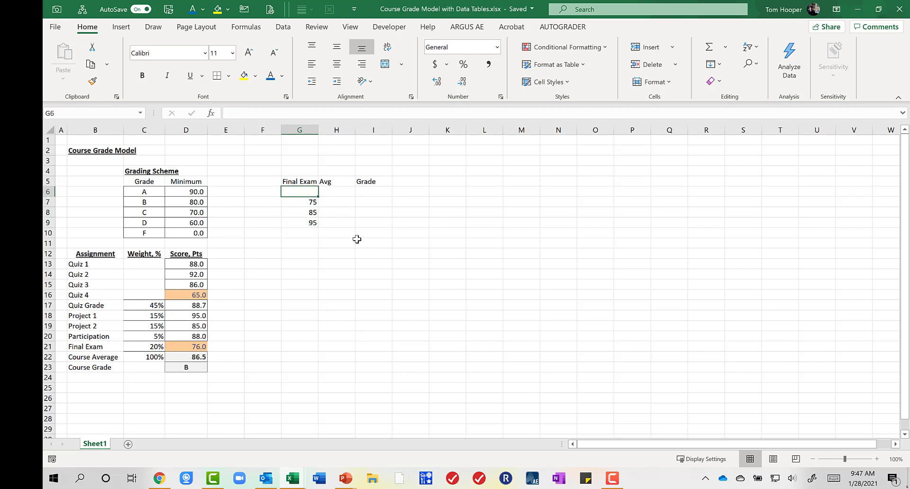
Link the Avg output cell H6 to the Course Average with the formula =D22
key(Right)
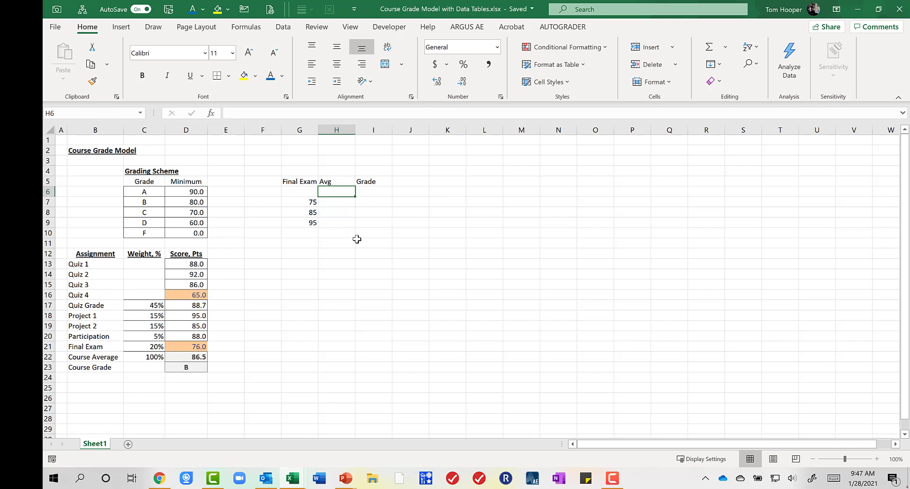
text(=)
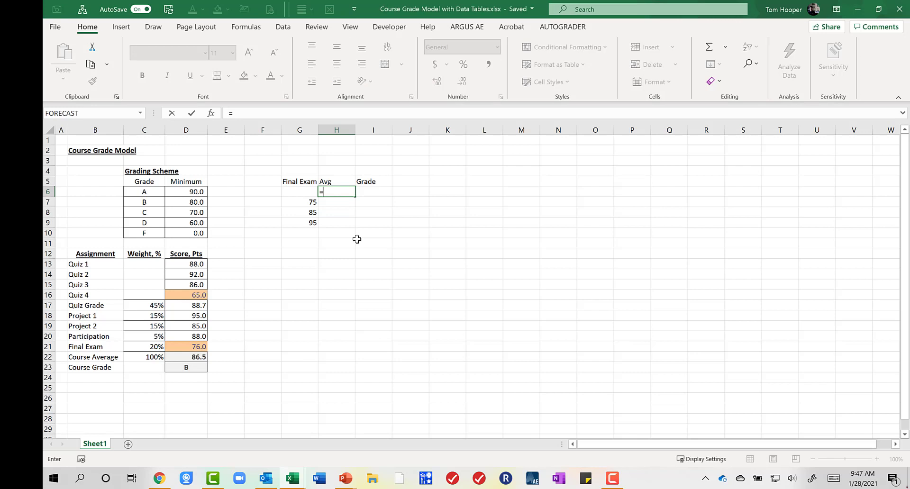
key(Left)
key(Left)
key(Left)
key(Left)
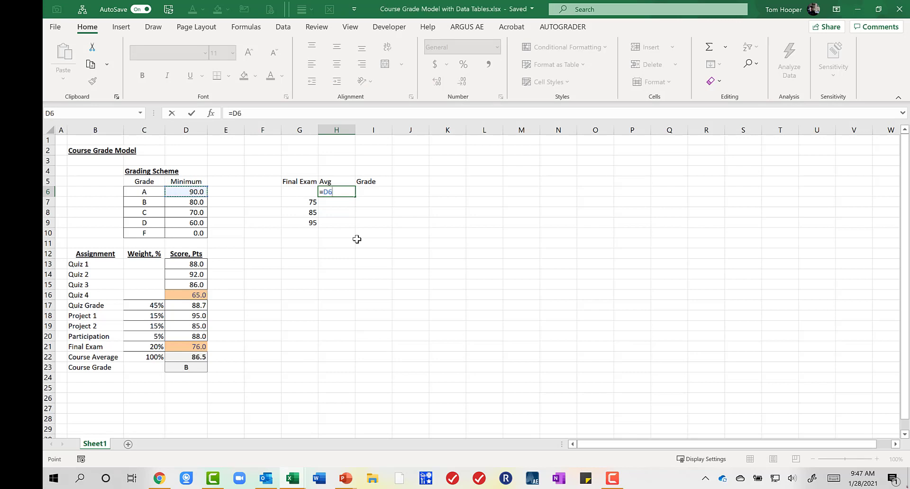
key(Down)
key(Down)
key(Down)
key(Down)
key(Down)
key(Down)
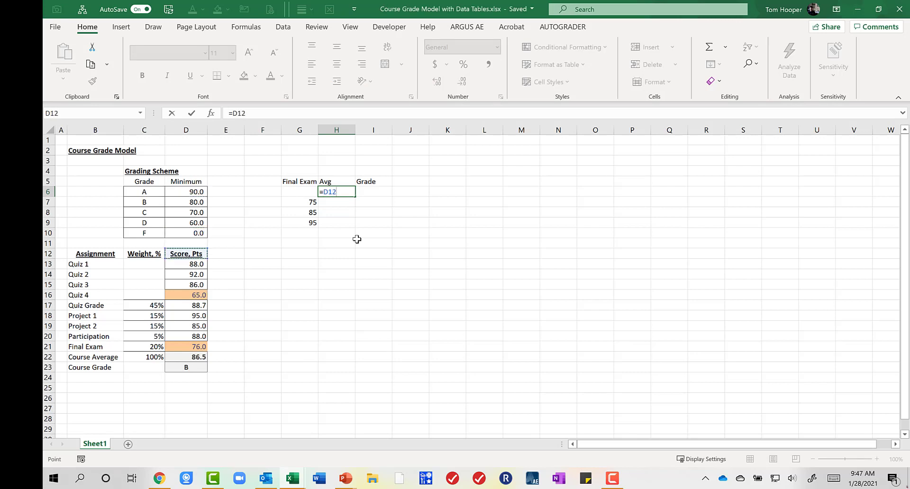
key(Down)
key(Down)
key(Down)
key(Down)
key(Down)
key(Down)
key(Down)
key(Down)
key(Down)
key(Down)
key(Down)
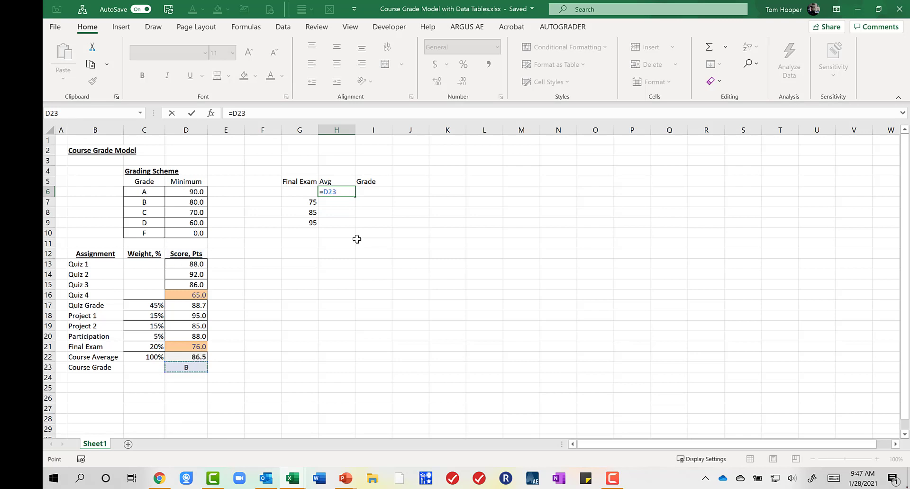
key(Up)
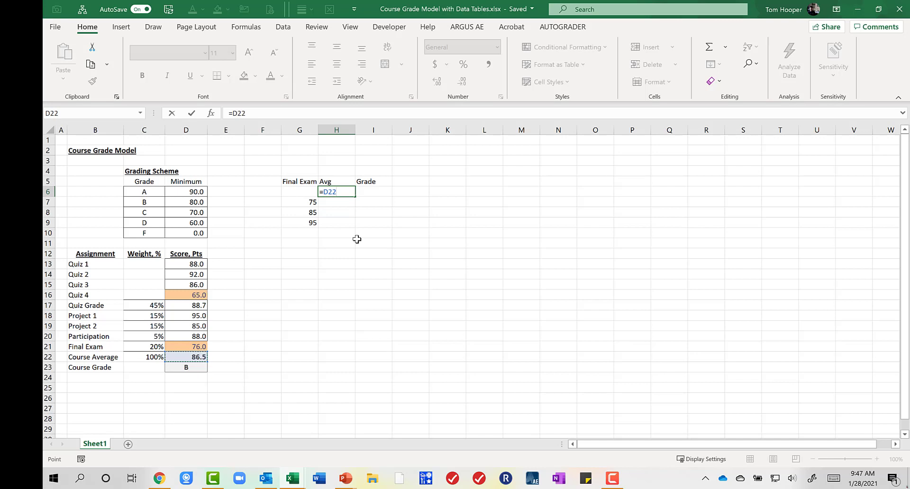
key(Tab)
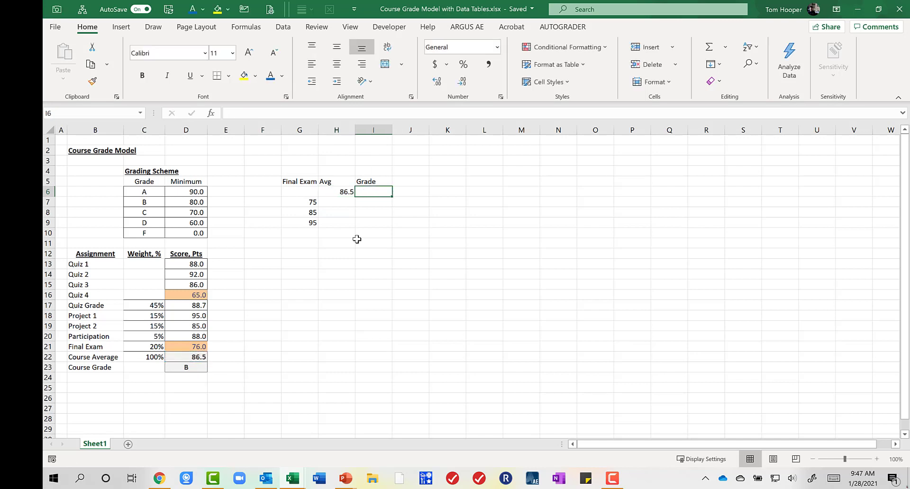
Link the Grade output cell I6 to the Course Grade with the formula =D23
text(=)
key(ctrl+Left)
key(ctrl+Left)
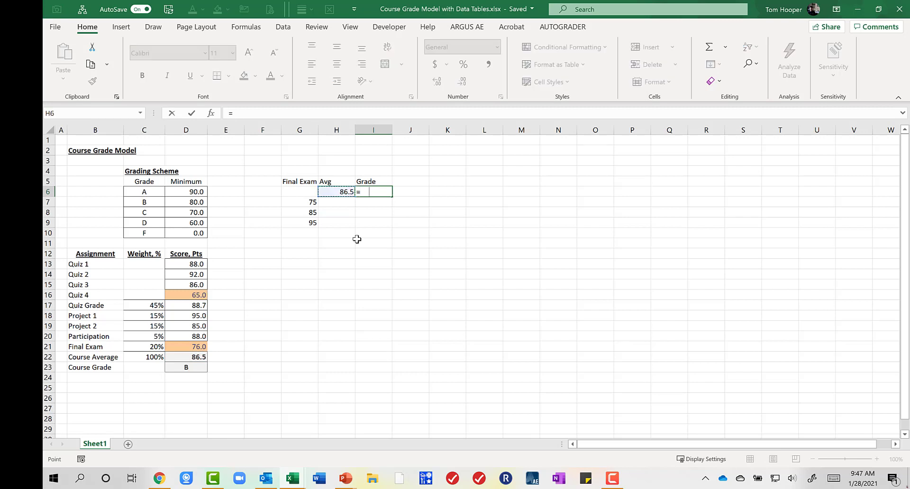
key(ctrl+Down)
key(ctrl+Down)
key(ctrl+Down)
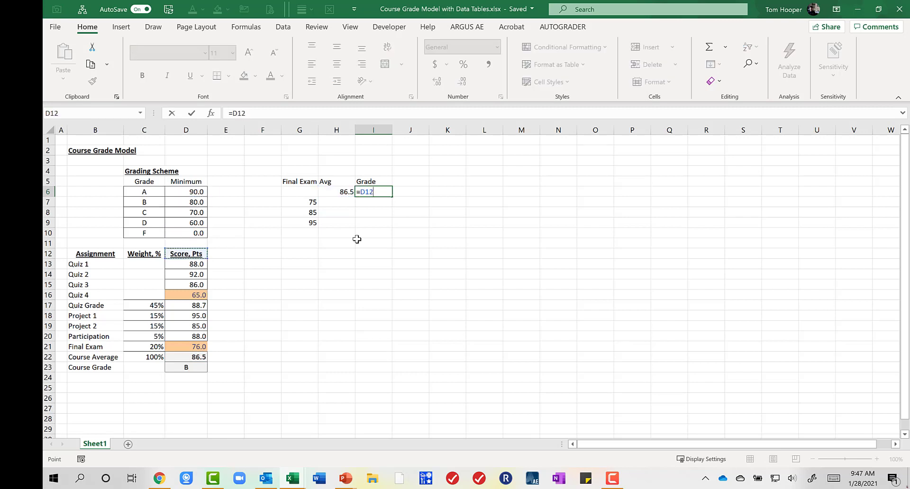
key(Return)
key(Left)
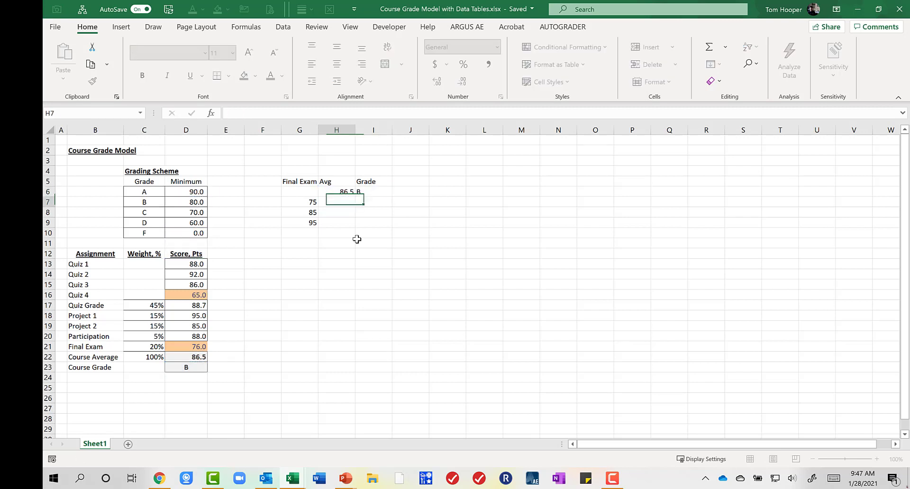
Center the linked average and grade cells H6:I6 horizontally
key(Up)
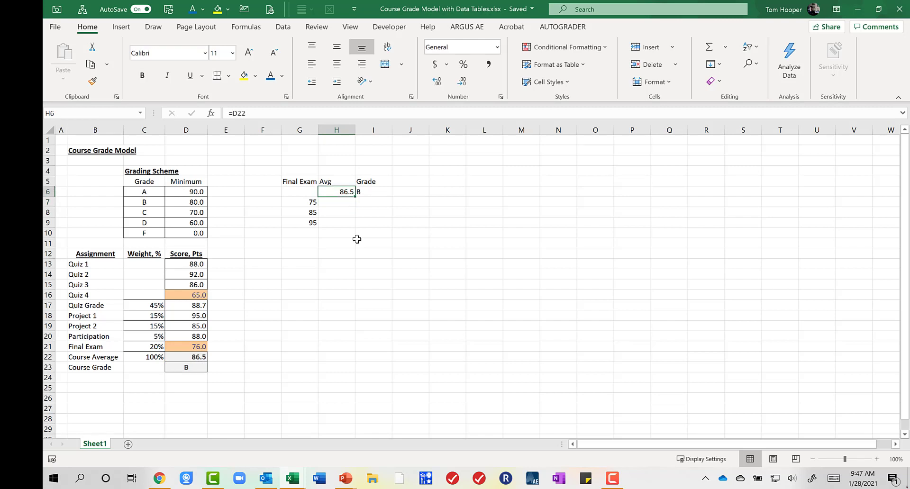
key(Right)
key(Left)
key(shift+Right)
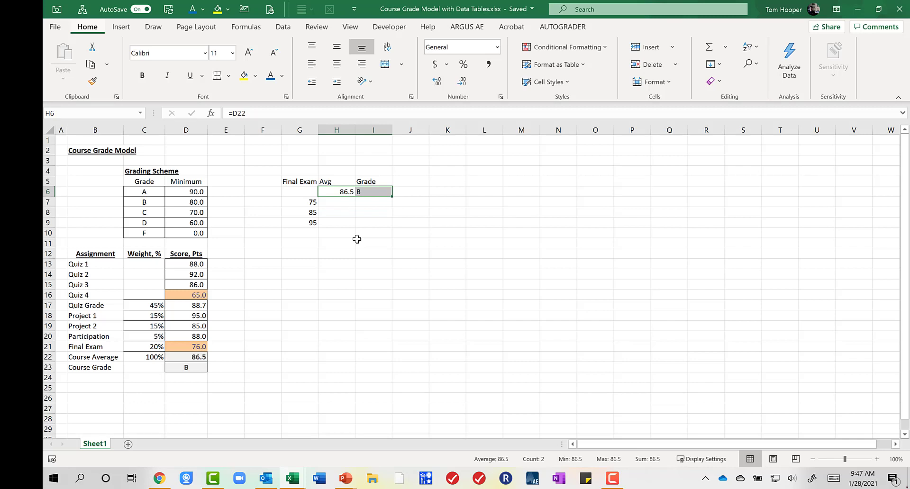
key(alt+h)
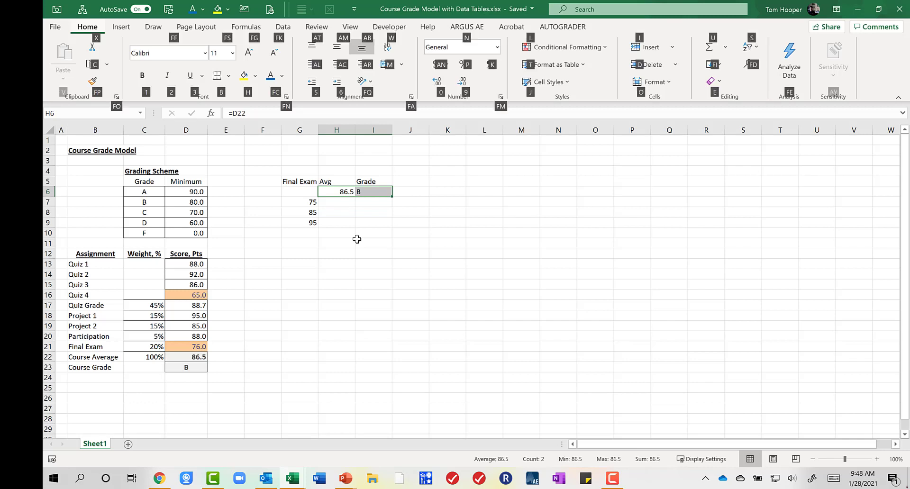
click(343, 69)
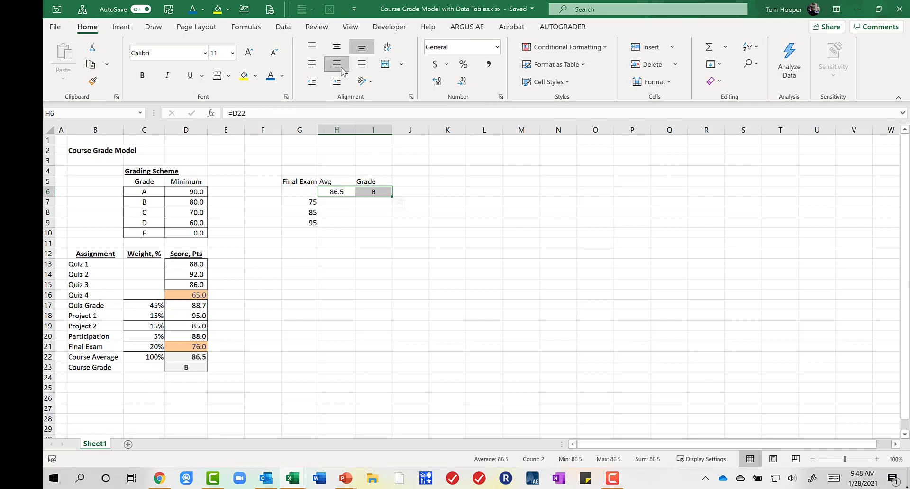
key(Down)
key(Up)
key(Down)
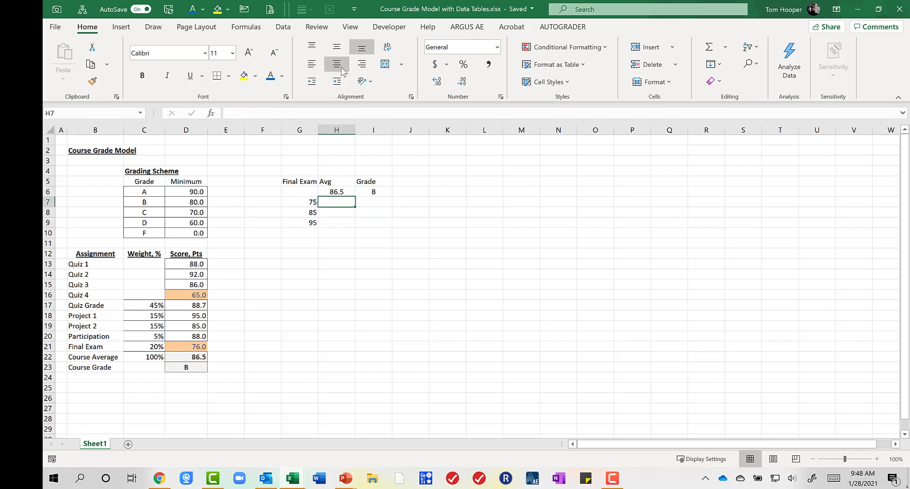
key(Down)
key(Down)
key(Right)
key(Up)
key(Up)
key(Left)
key(Down)
key(Down)
key(Down)
key(Right)
key(Up)
key(Up)
key(Left)
key(Up)
Apply the Input cell style to the final exam scores in G7:G9
key(Left)
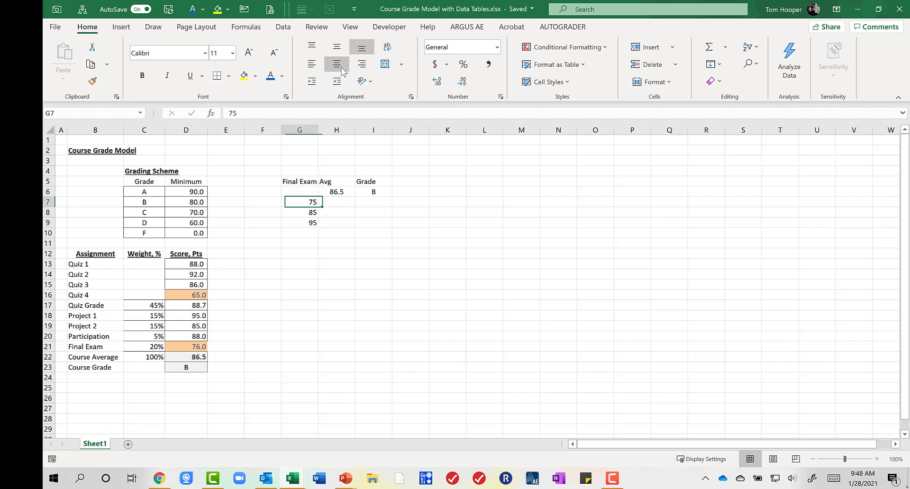
key(shift+Down)
key(shift+Down)
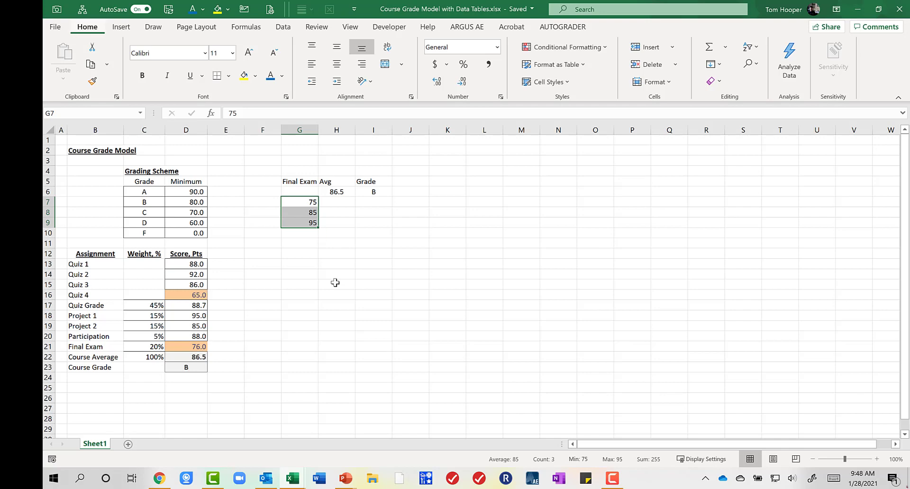
key(alt+h)
key(j)
key(Down)
key(Right)
key(Right)
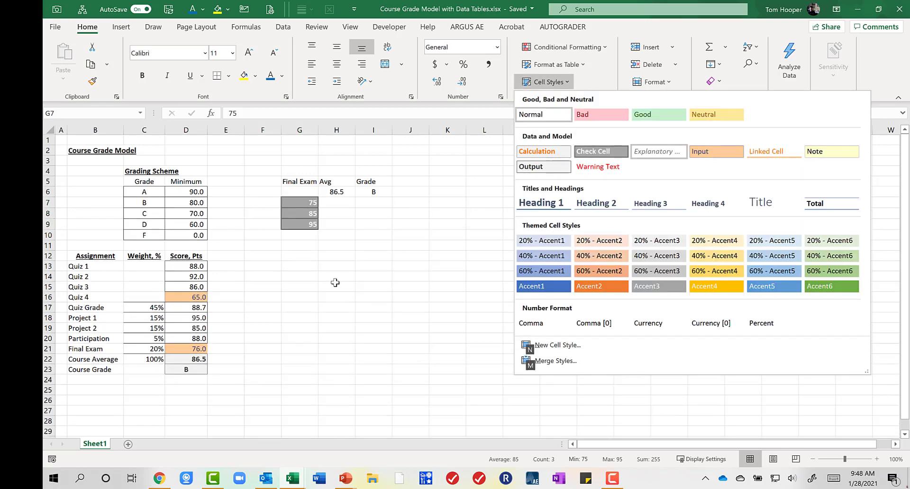
key(Right)
key(Return)
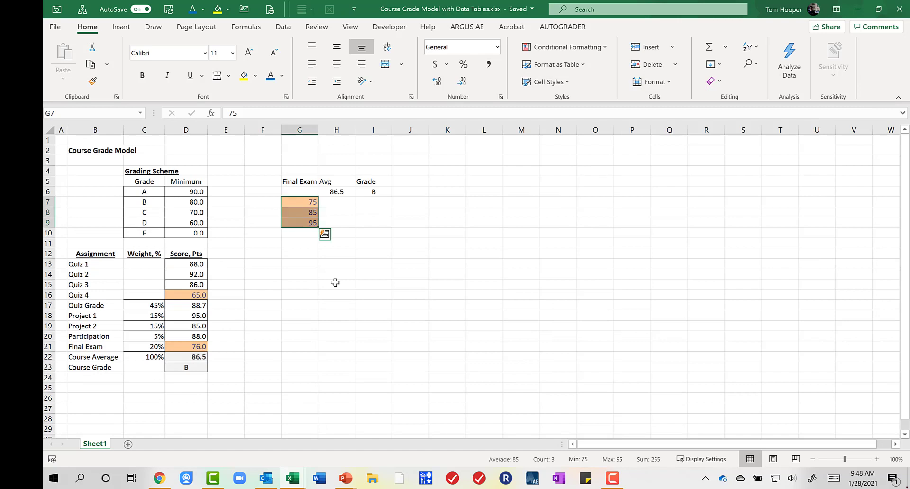
Apply the Output cell style to the linked average and grade cells H6:I6
key(Up)
key(Right)
key(Right)
key(Left)
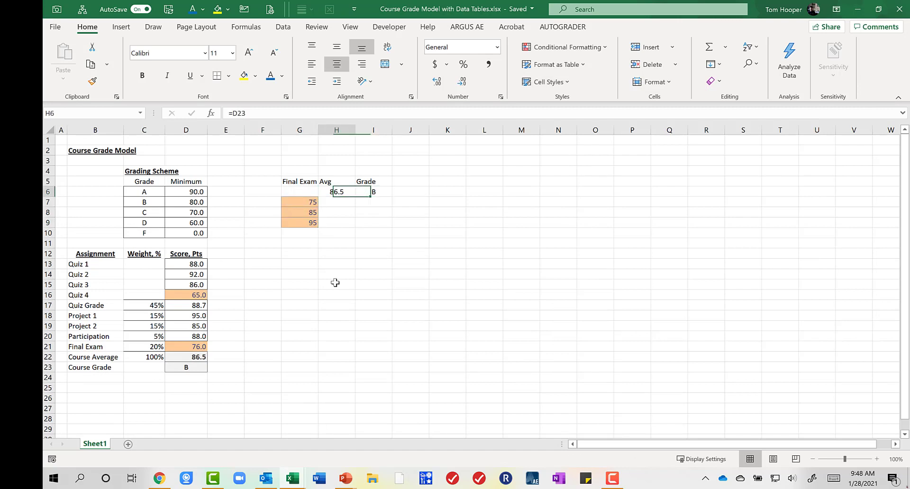
key(Right)
key(Left)
key(Right)
key(Left)
key(shift+Right)
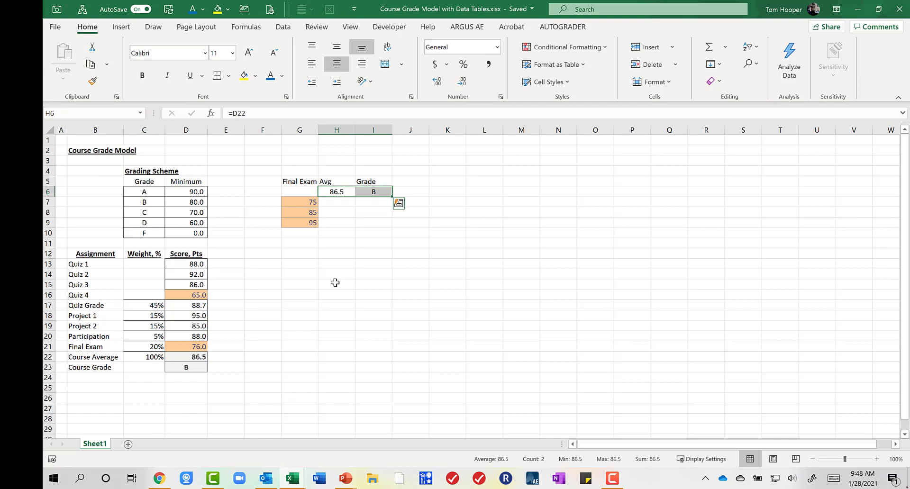
key(alt)
key(h)
key(j)
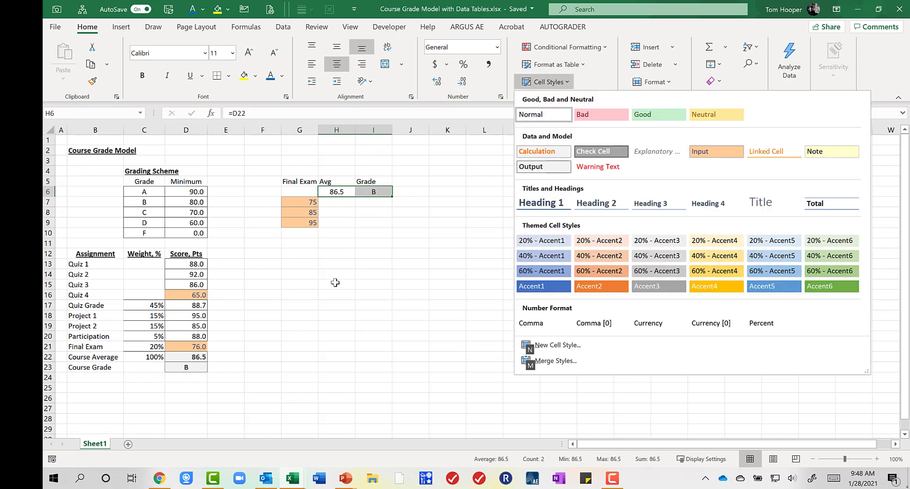
key(Down)
key(Down)
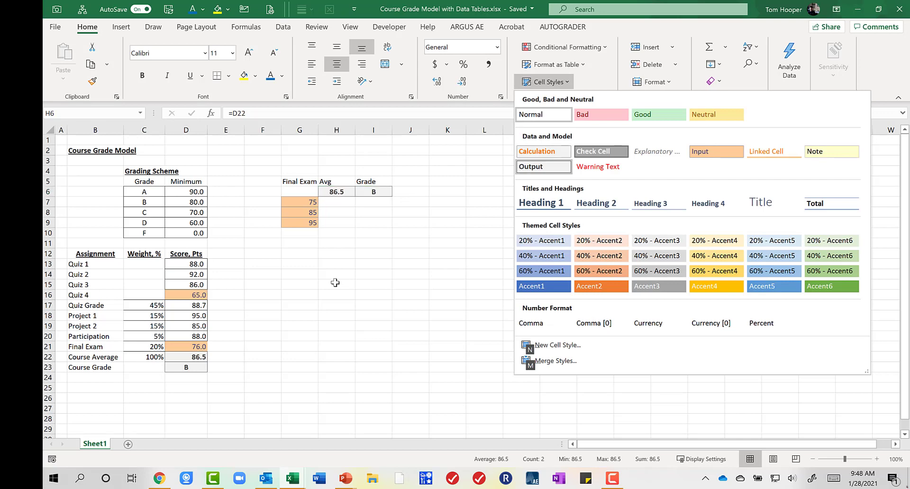
key(Return)
key(Down)
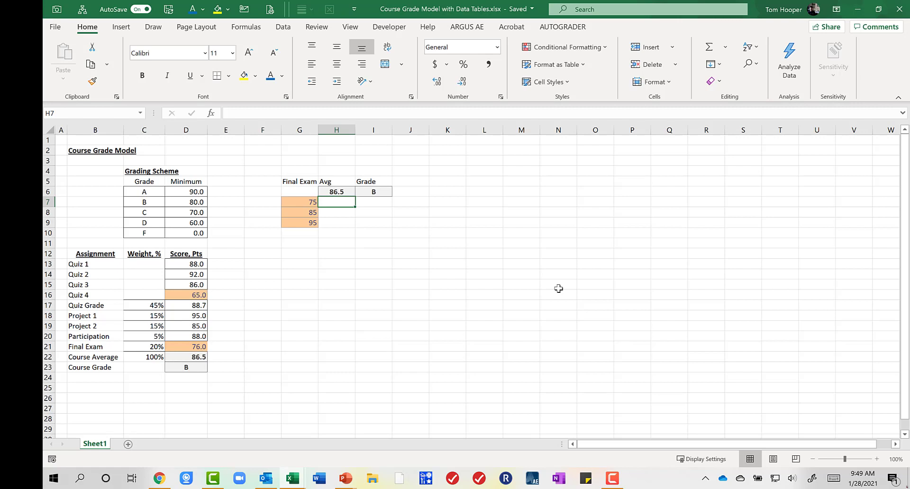
Select the data table range G6:I9, starting from the blank corner cell above the exam scores
key(Up)
key(Left)
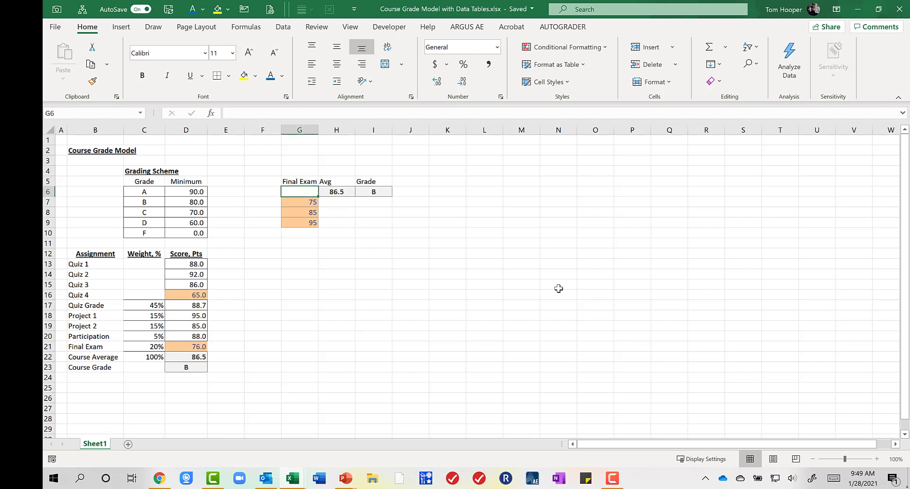
key(shift+Down)
key(shift+Down)
key(shift+Down)
key(shift+Right)
key(shift+Right)
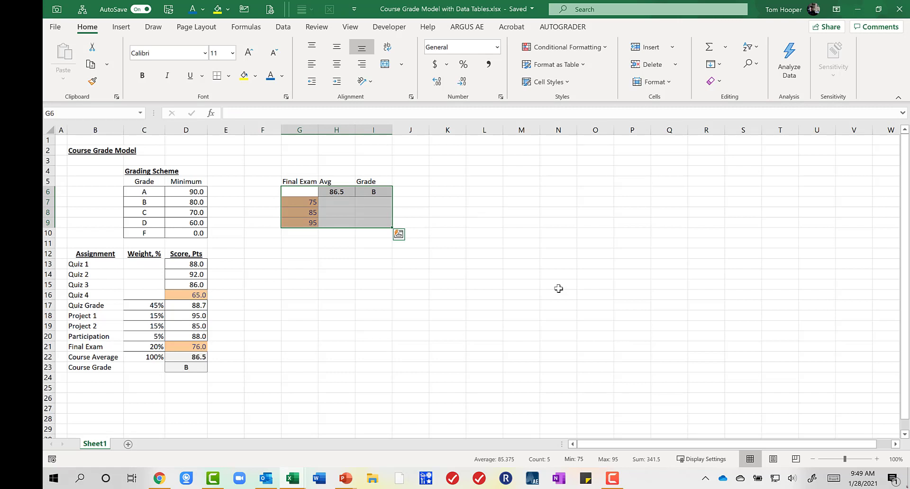
Select G5:I9 with the headings, and shrink the selection from its upper edge to G6:I9
key(Up)
key(Up)
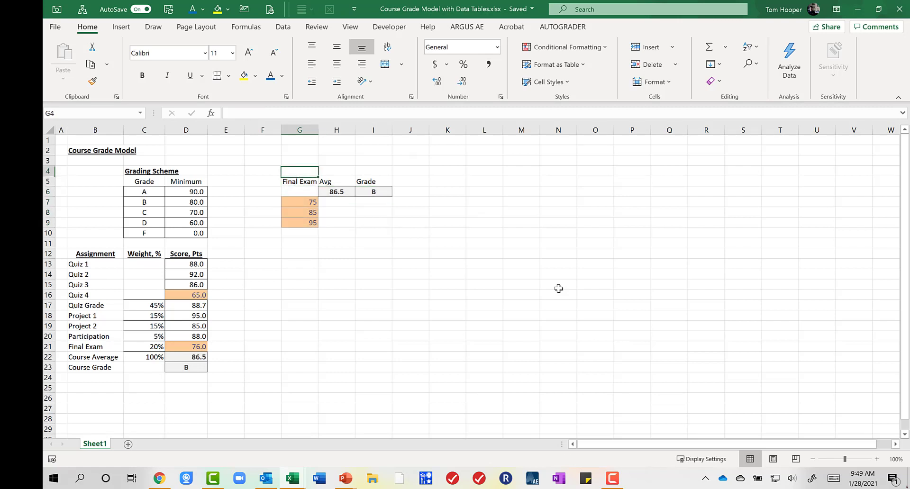
key(Down)
key(shift+Down)
key(shift+Down)
key(shift+Down)
key(shift+Down)
key(shift+Right)
key(shift+Right)
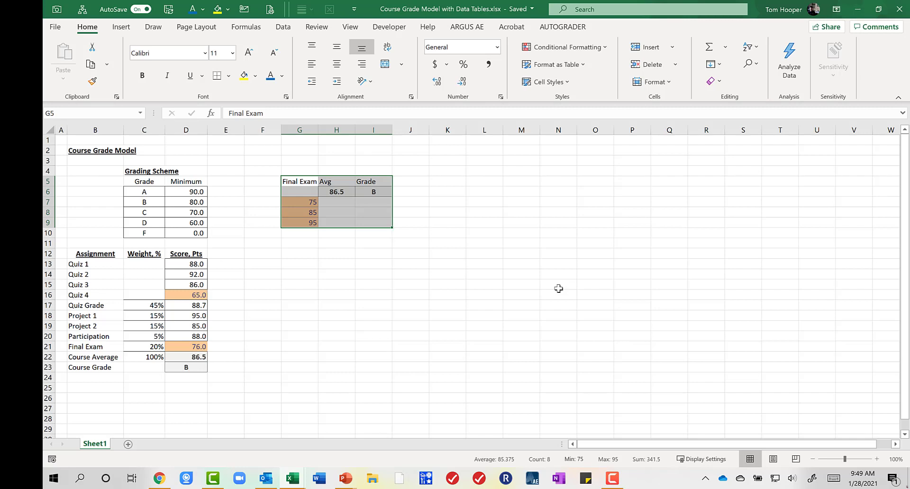
key(shift+Tab)
key(shift+Down)
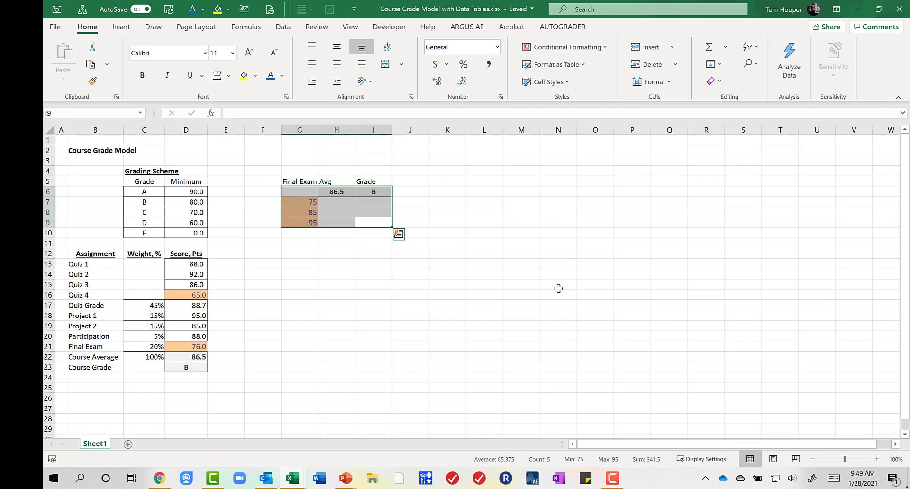
Remove column G from the selected range and extend the selection back to G6:I9
key(ctrl+q)
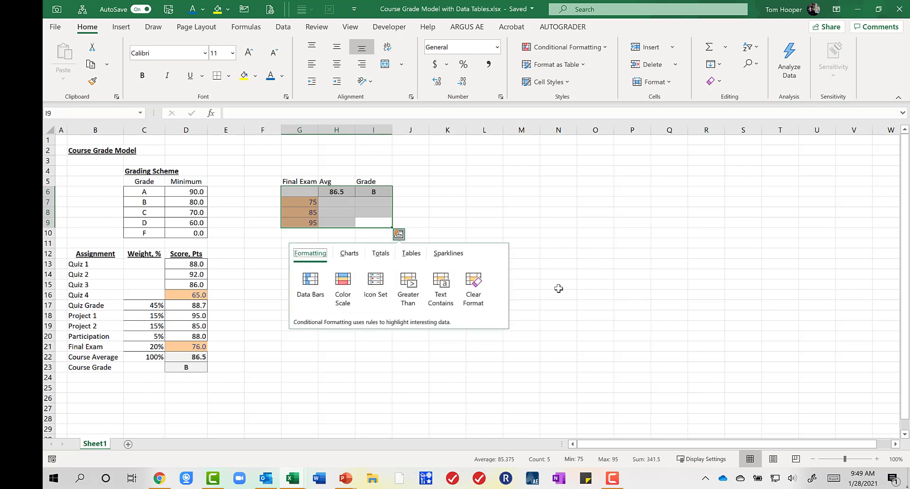
key(Escape)
key(shift+Right)
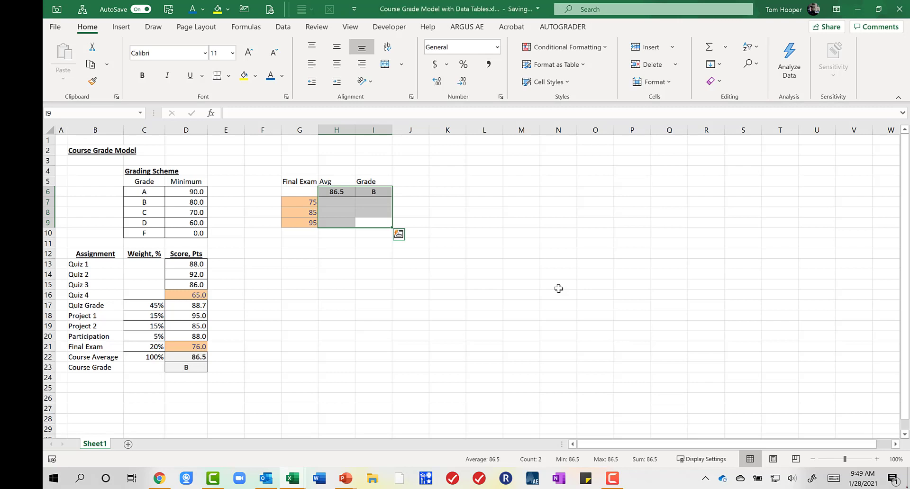
key(shift+Left)
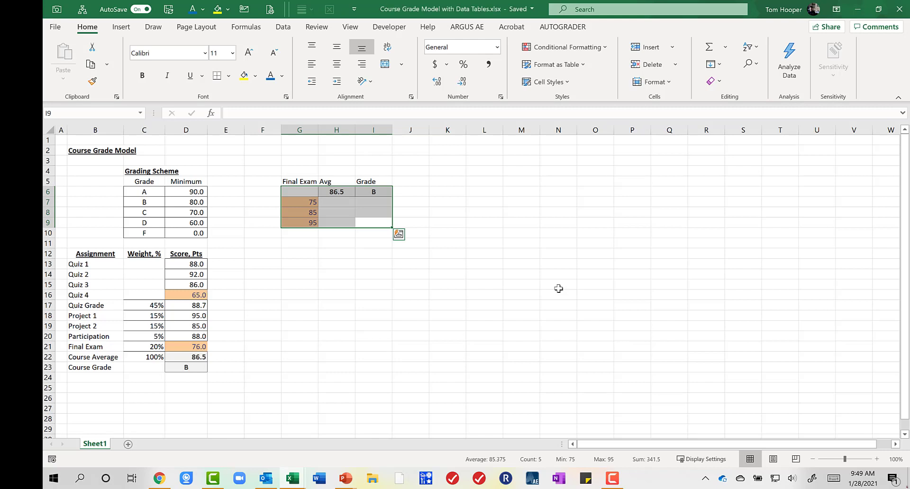
Cycle the active cell around the corners of the selected range G6:I9, keeping the range selected
key(ctrl+period)
key(ctrl+period)
key(ctrl+period)
key(ctrl+period)
key(ctrl+period)
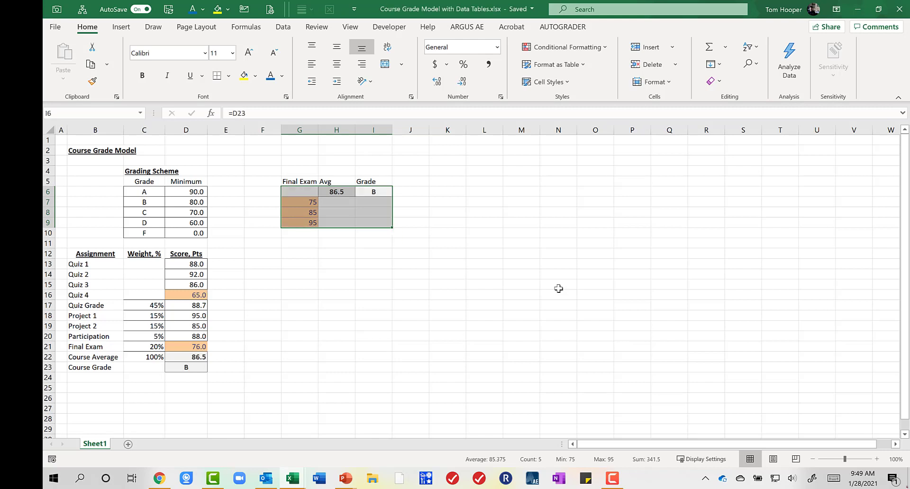
key(ctrl+period)
key(ctrl+period)
key(ctrl+period)
key(ctrl+period)
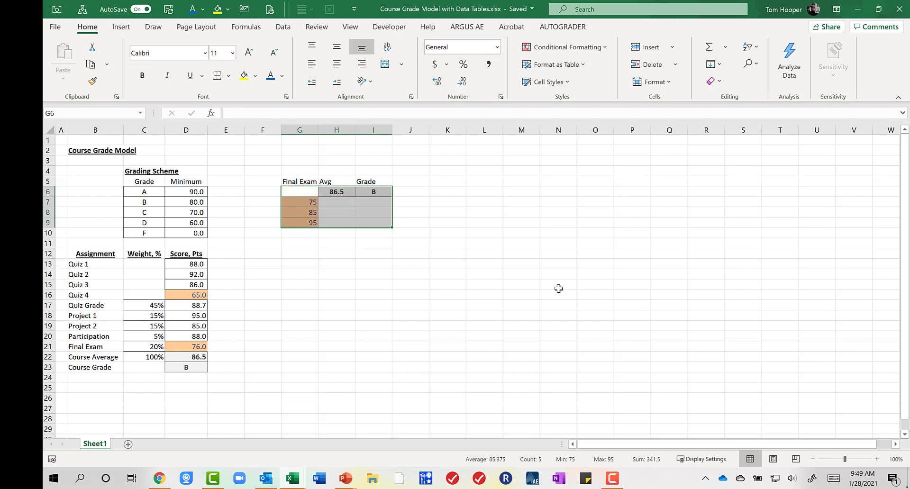
key(ctrl+period)
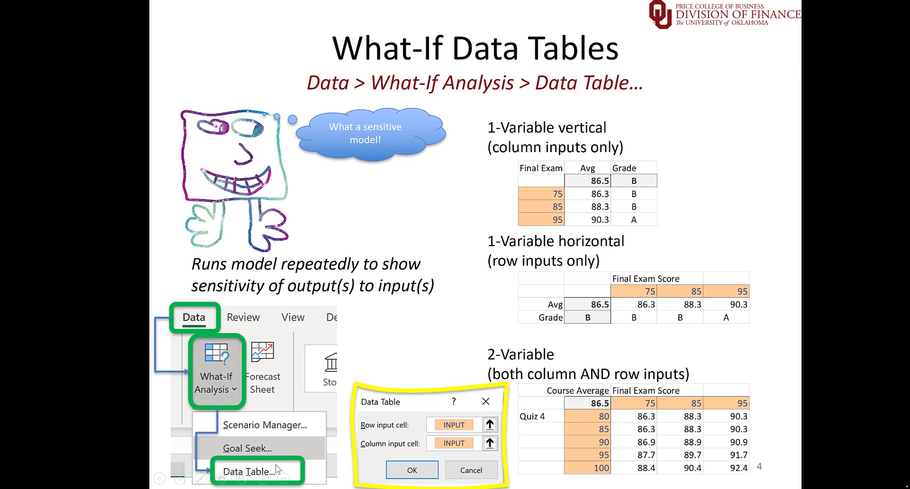
key(Left)
key(Left)
key(Left)
key(Left)
key(Left)
key(Left)
key(Left)
key(Left)
key(Left)
key(Left)
key(Left)
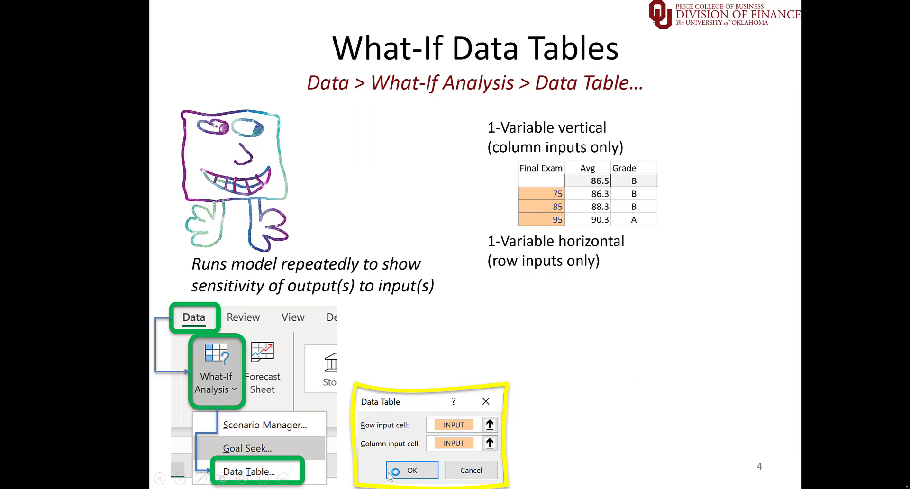
key(Right)
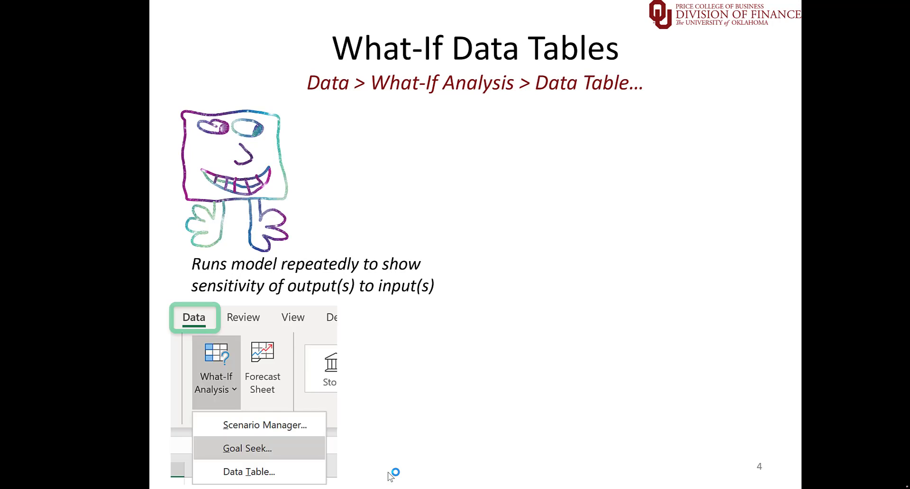
key(Right)
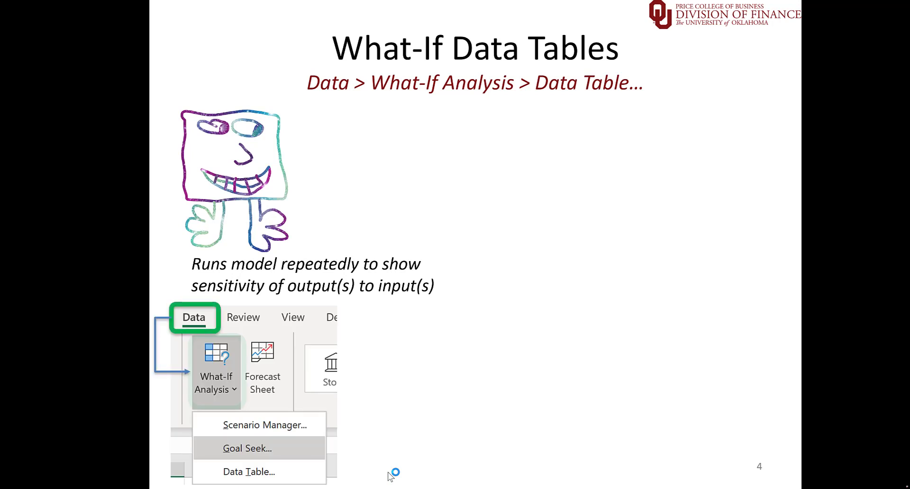
key(Right)
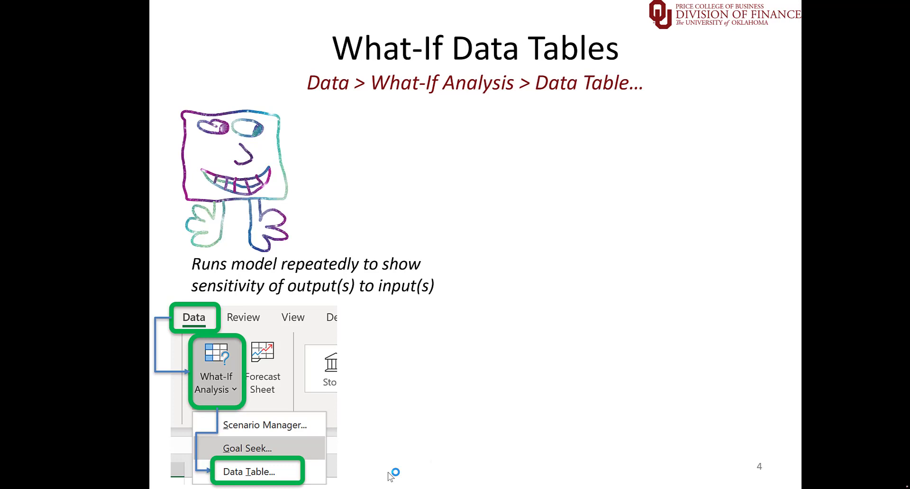
key(Right)
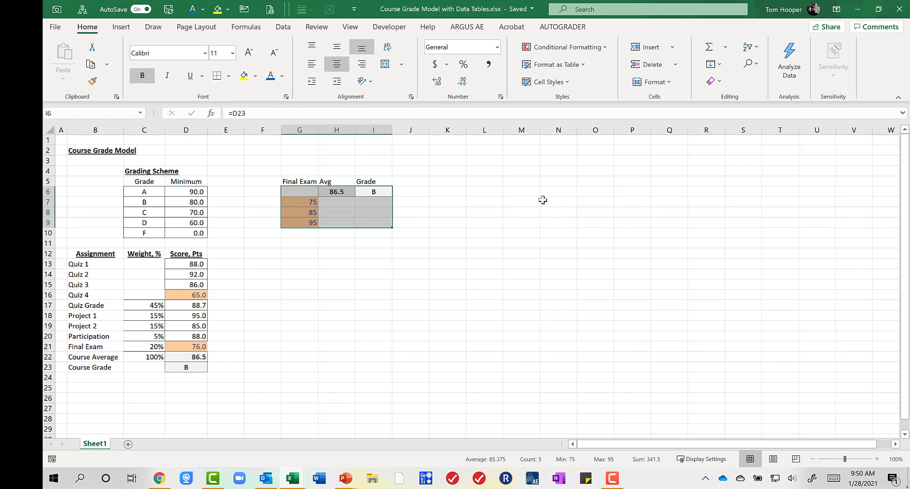
Create a what-if data table on the selected range G6:I9, using the Final Exam score D21 as the column input cell
key(alt)
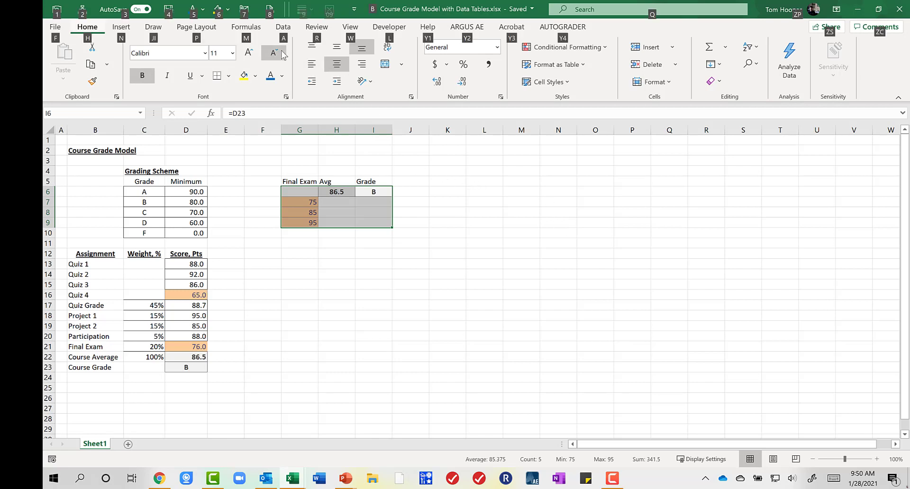
key(a)
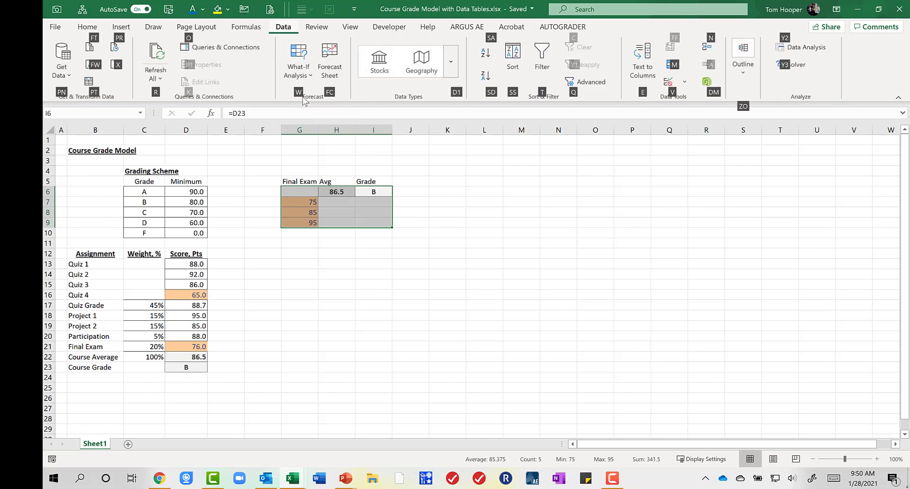
key(w)
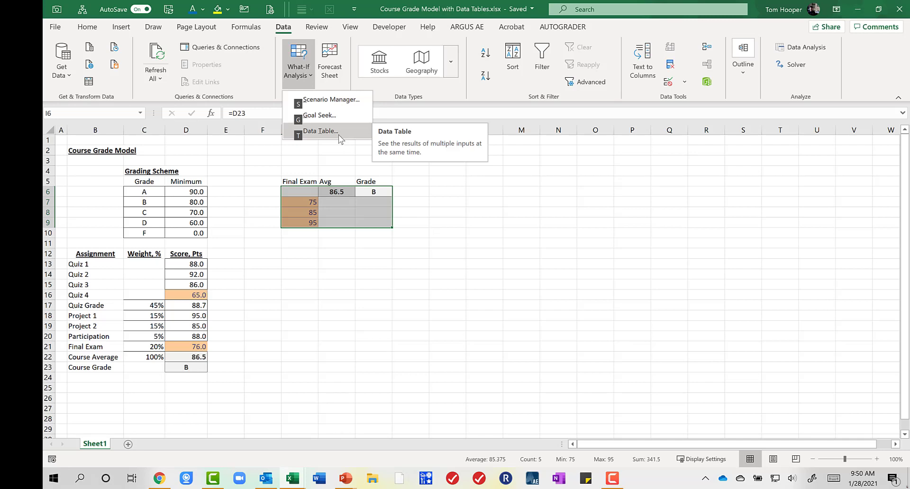
key(t)
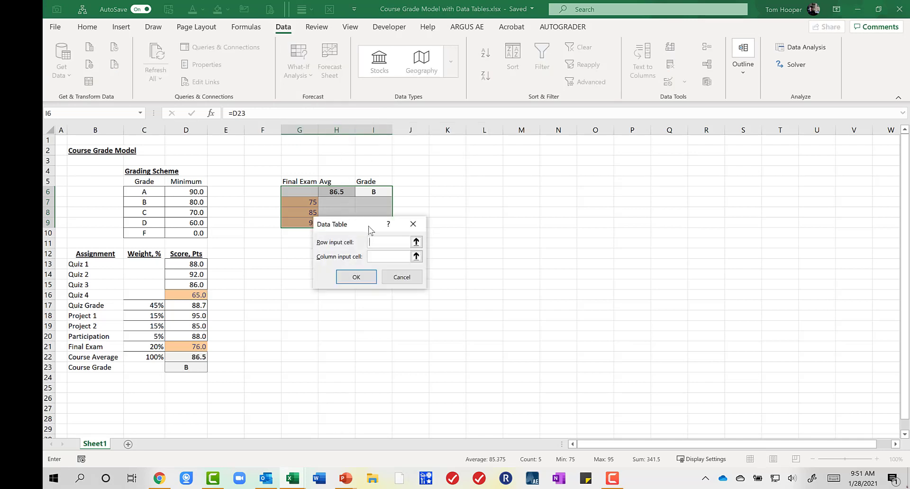
drag(369, 230, 312, 259)
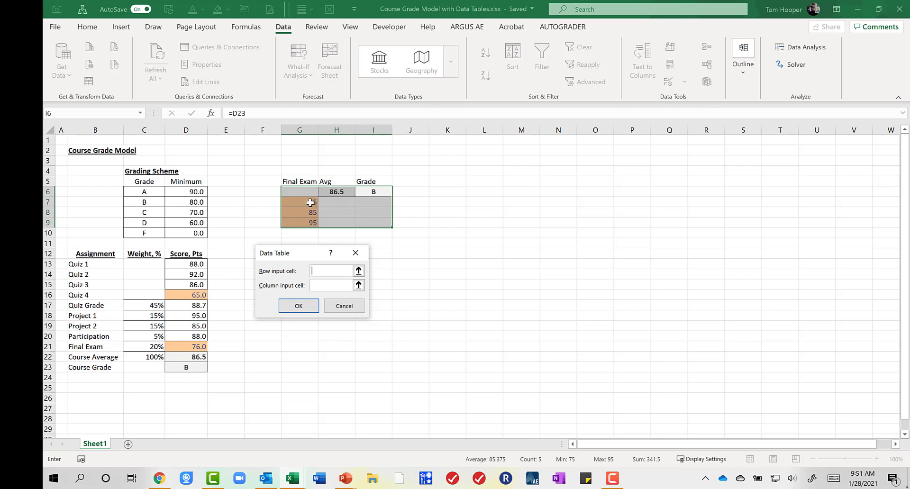
click(330, 286)
click(195, 345)
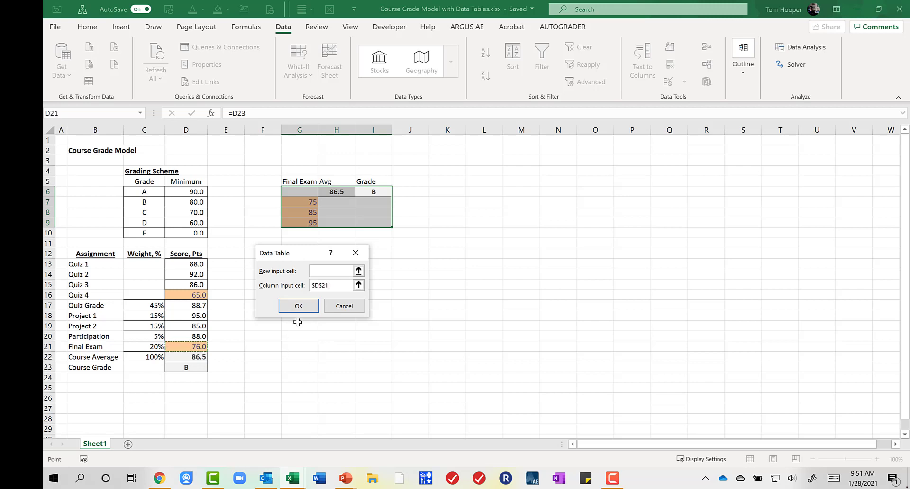
click(299, 306)
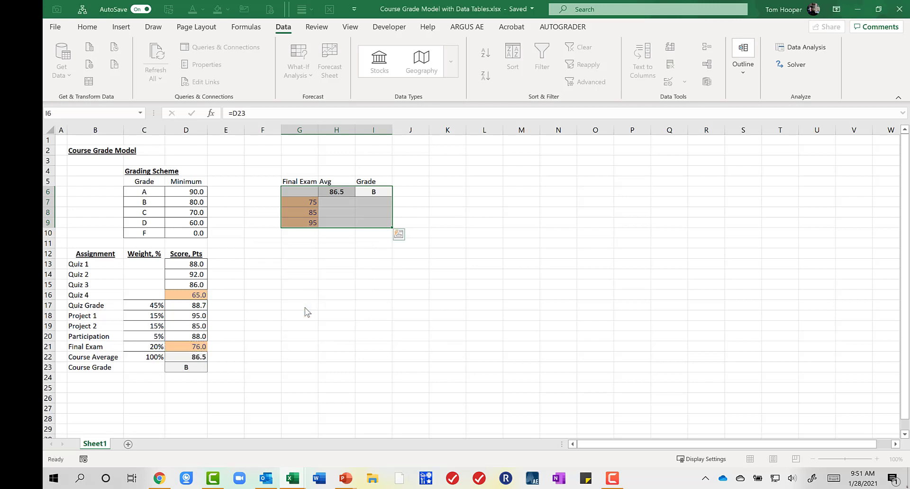
Set the Final Exam score in D21 to 75 to test the first row of the data table
click(305, 203)
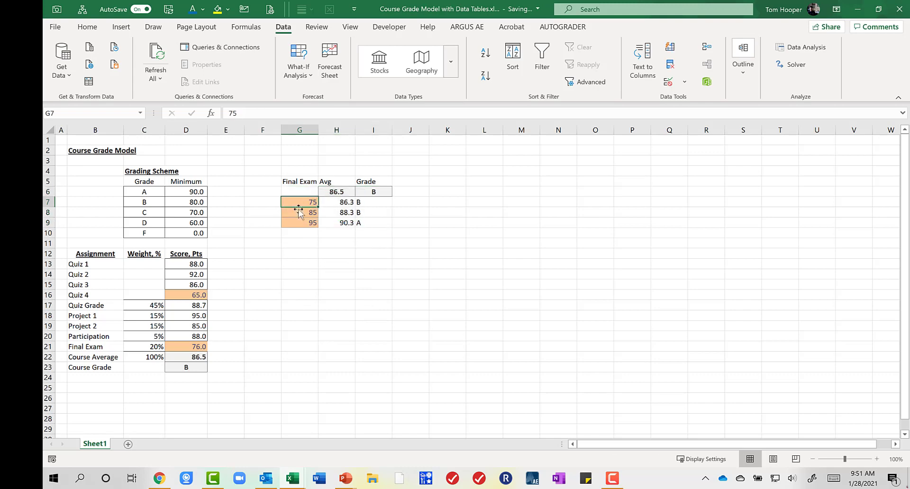
click(194, 346)
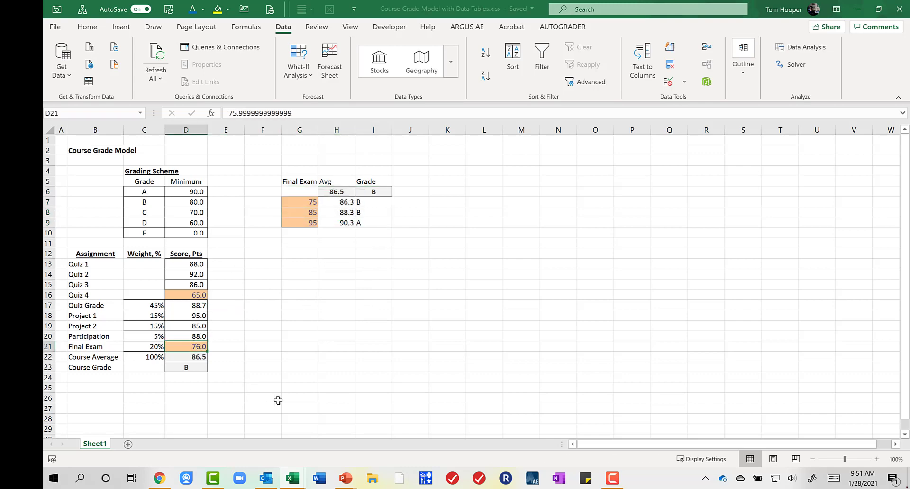
key(F2)
key(BackSpace)
key(BackSpace)
key(BackSpace)
key(BackSpace)
key(BackSpace)
key(BackSpace)
key(BackSpace)
key(BackSpace)
key(BackSpace)
key(BackSpace)
key(BackSpace)
key(BackSpace)
key(BackSpace)
key(BackSpace)
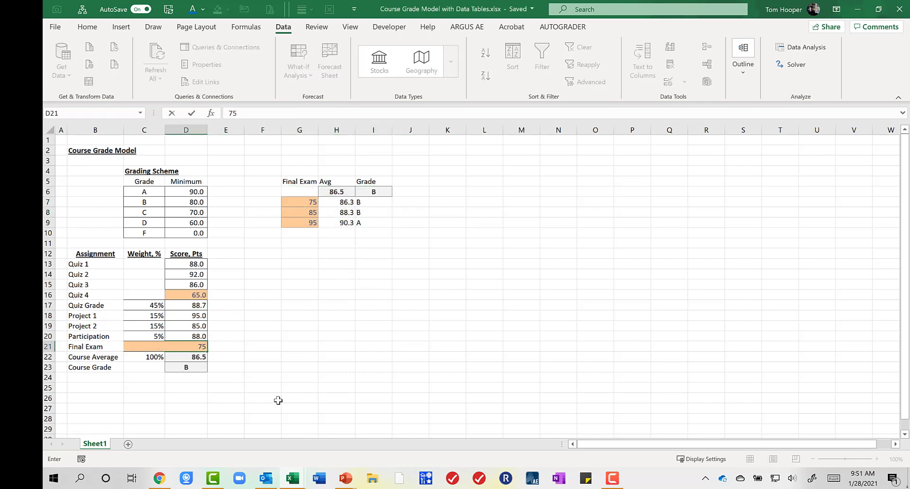
key(Return)
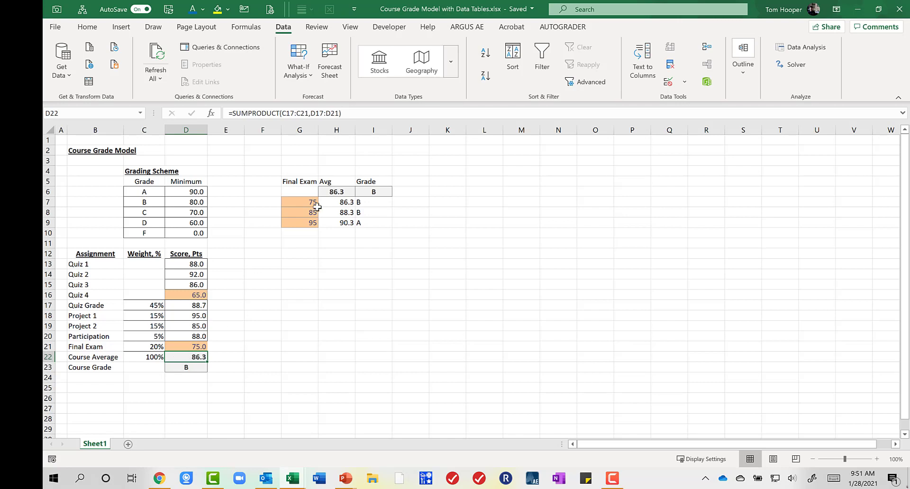
Set the Final Exam score in D21 to 85 to test the second row of the data table
click(298, 213)
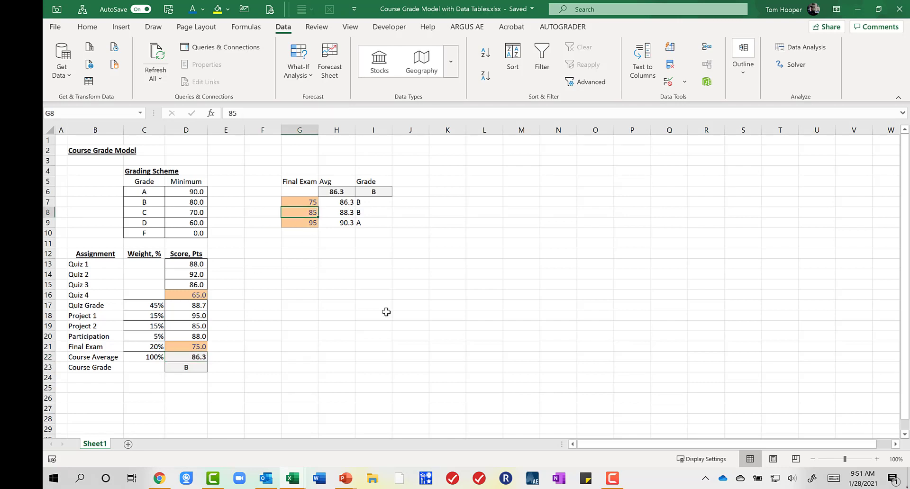
click(185, 349)
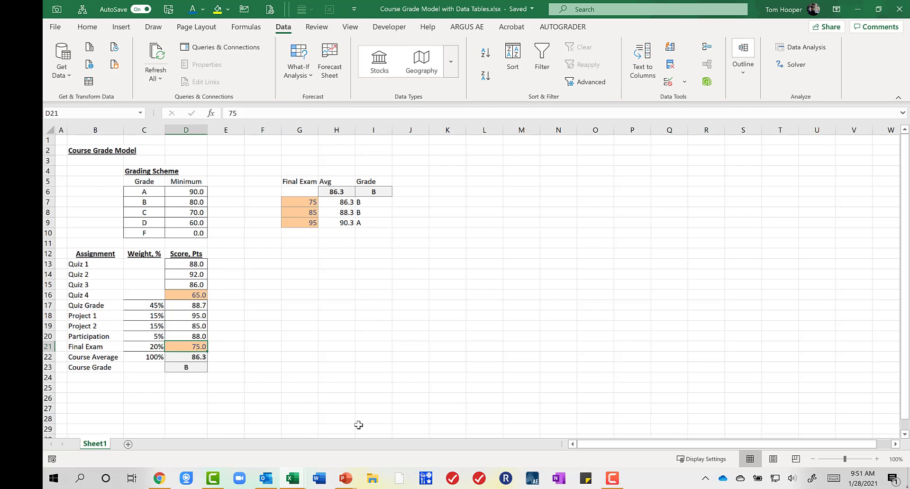
text(85)
key(Return)
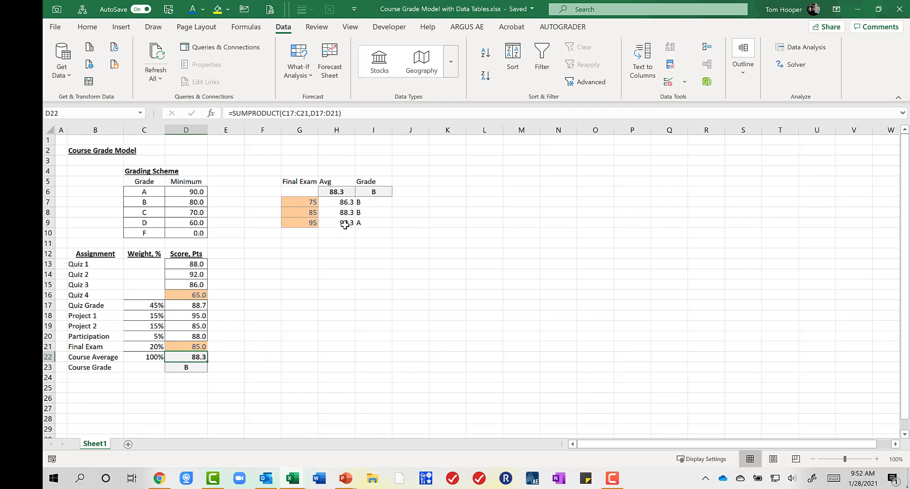
Set the Final Exam score in D21 to 95 to test the last row of the data table
click(188, 347)
text(95)
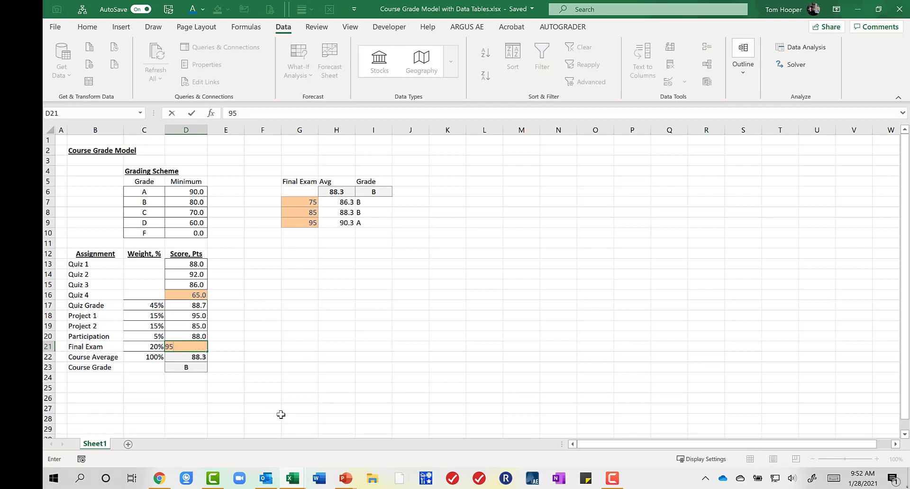
key(Return)
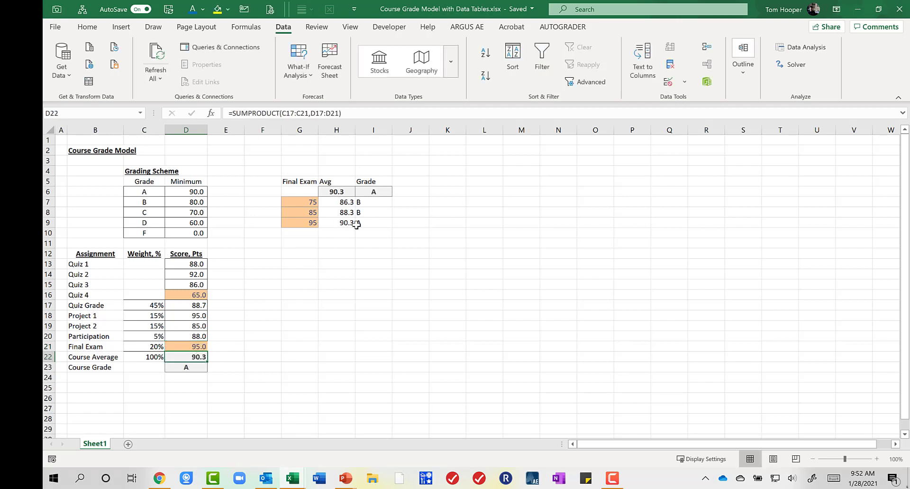
Examine the data table's blank corner, exam scores and averages, and how the scores in G6:G9 relate to input cell D21
click(301, 188)
key(Up)
key(Down)
key(Down)
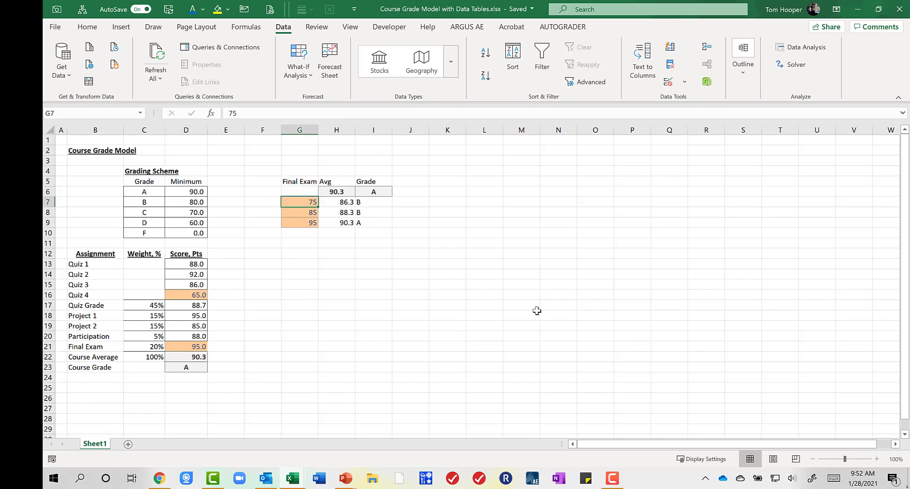
key(Right)
key(Down)
key(Down)
key(Down)
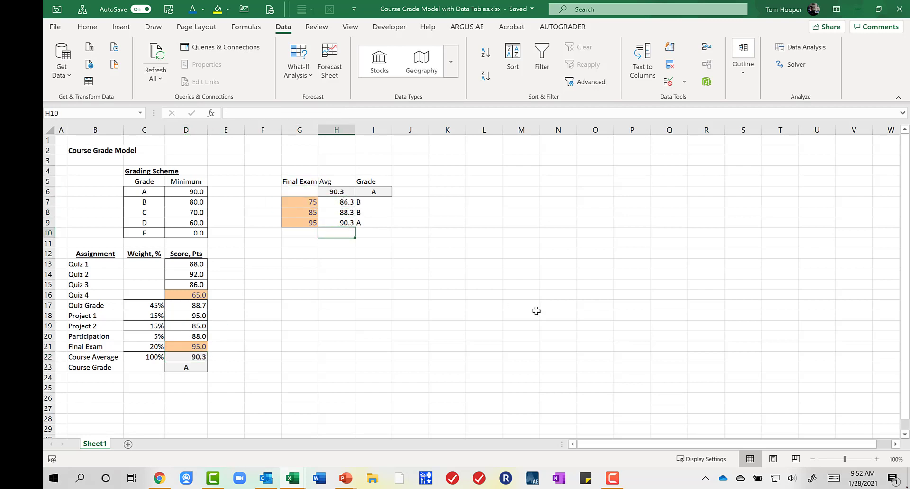
click(182, 347)
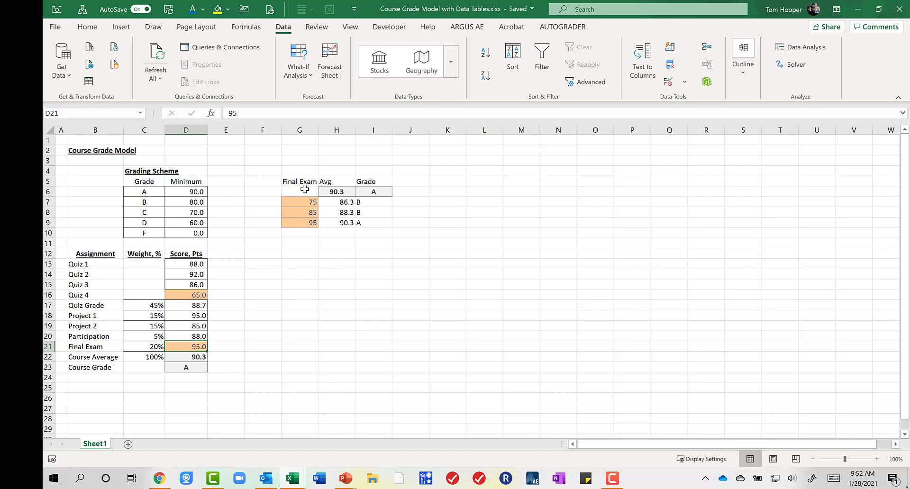
drag(301, 191, 302, 224)
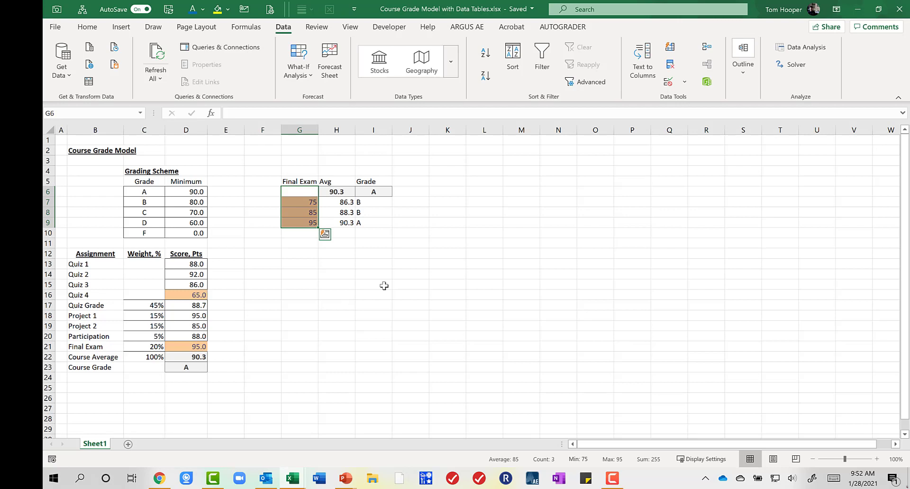
Copy the whole data table with its headings, G5:I9
click(359, 285)
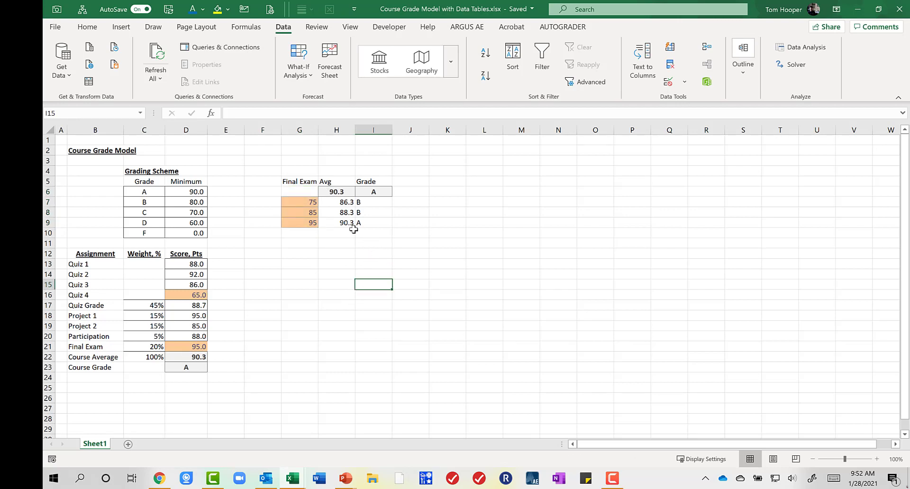
key(ctrl+Up)
key(ctrl+Up)
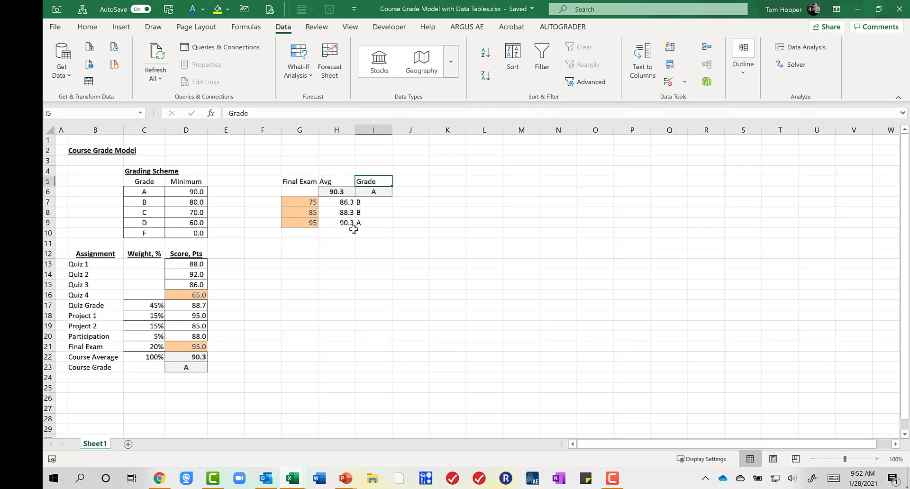
key(ctrl+Left)
key(shift+Down)
key(shift+Down)
key(shift+Down)
key(shift+Down)
key(shift+Right)
key(shift+Right)
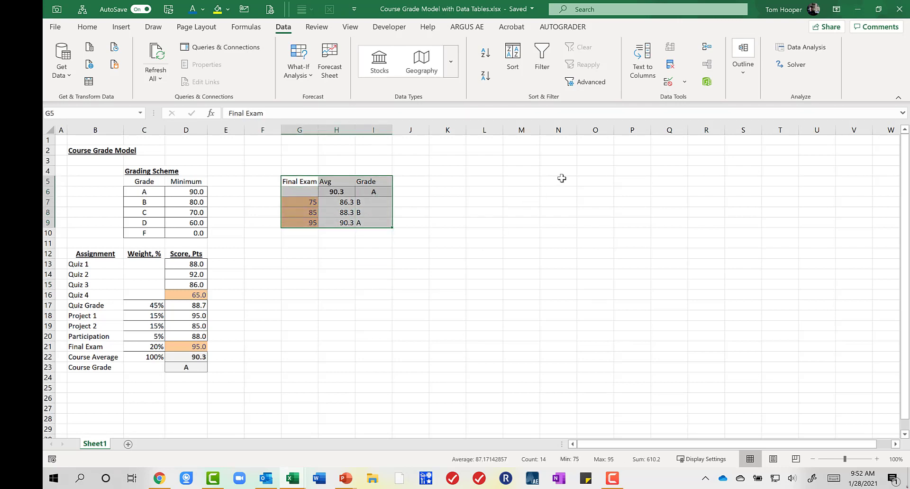
key(ctrl+c)
Paste the copied table transposed at H12, so the final exam scores run across a row
key(Down)
key(Down)
key(Down)
key(Down)
key(Down)
key(Down)
key(Down)
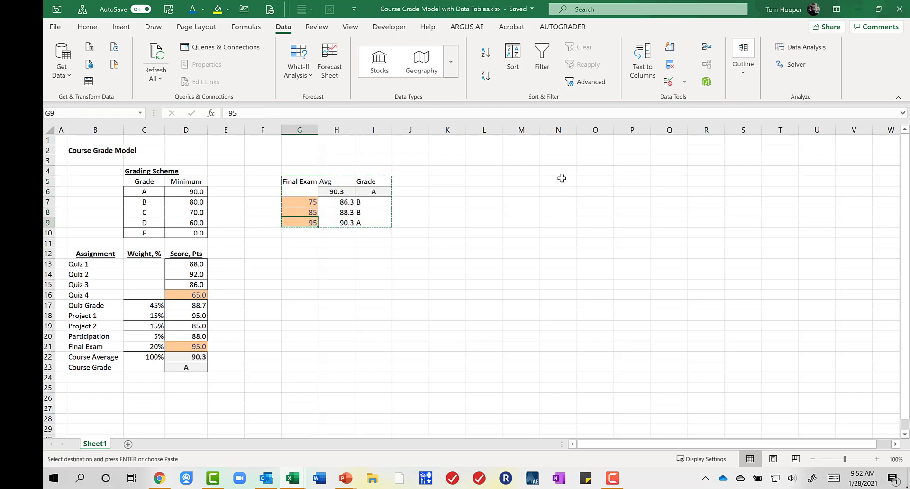
key(Right)
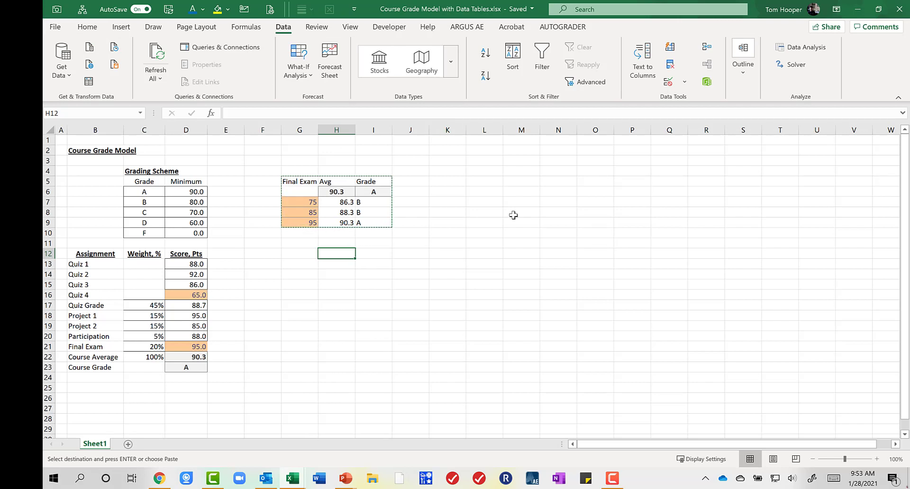
key(ctrl+alt+v)
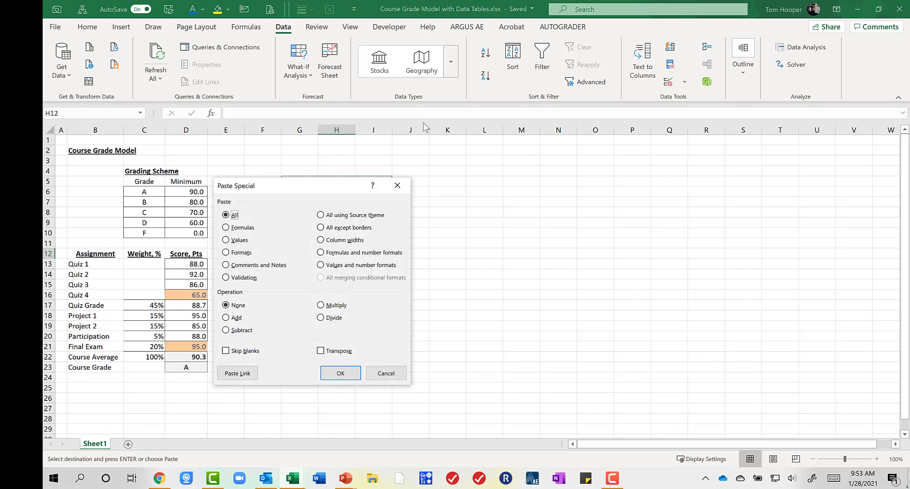
drag(310, 186, 573, 159)
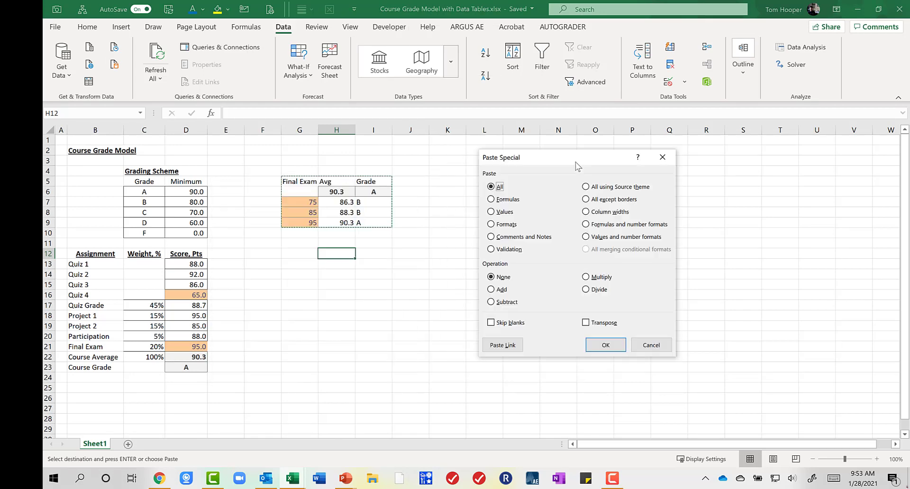
click(585, 323)
click(617, 349)
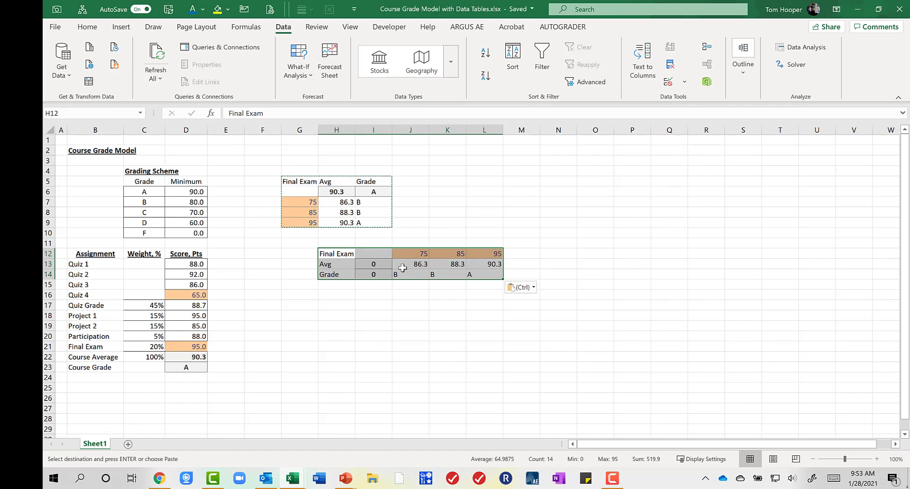
Clear the copied formulas and results from I13:L14 in the transposed table, keeping the headings and exam scores
click(379, 264)
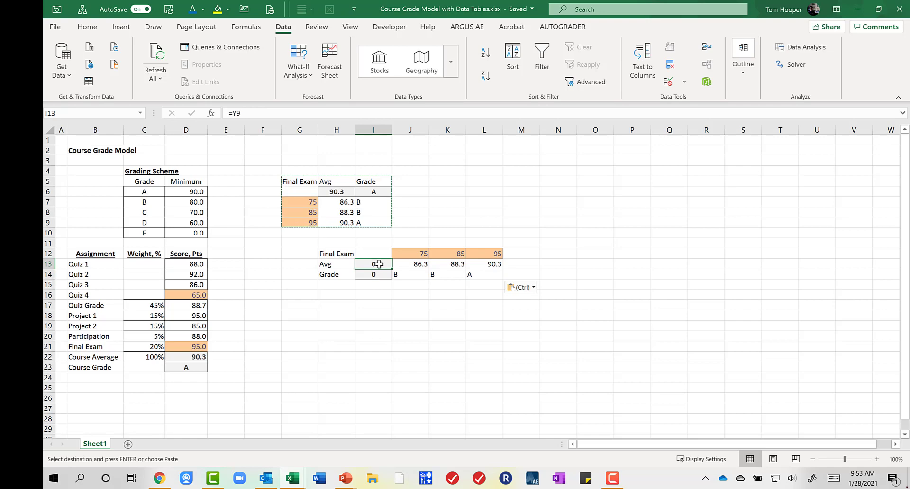
double_click(379, 264)
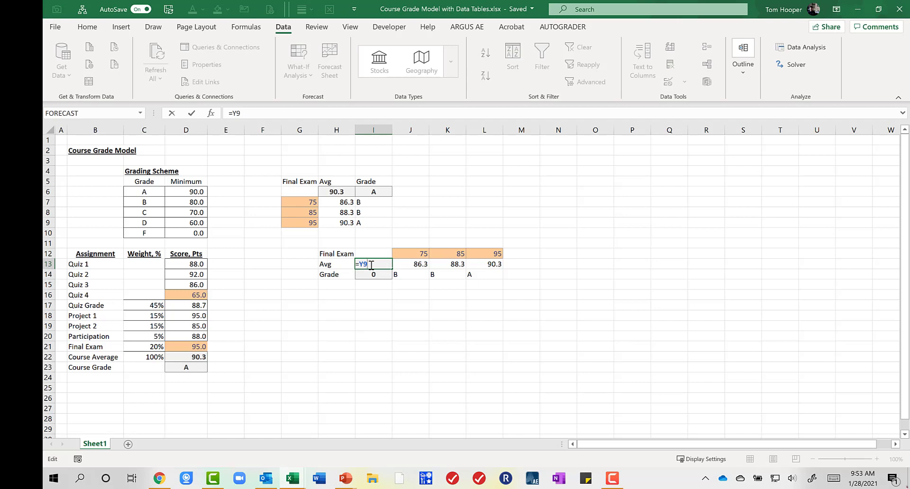
key(Escape)
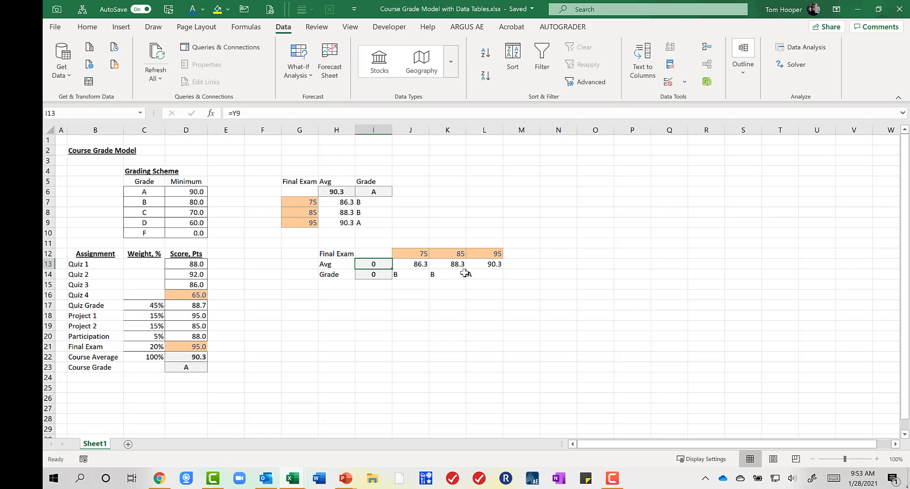
key(shift+Down)
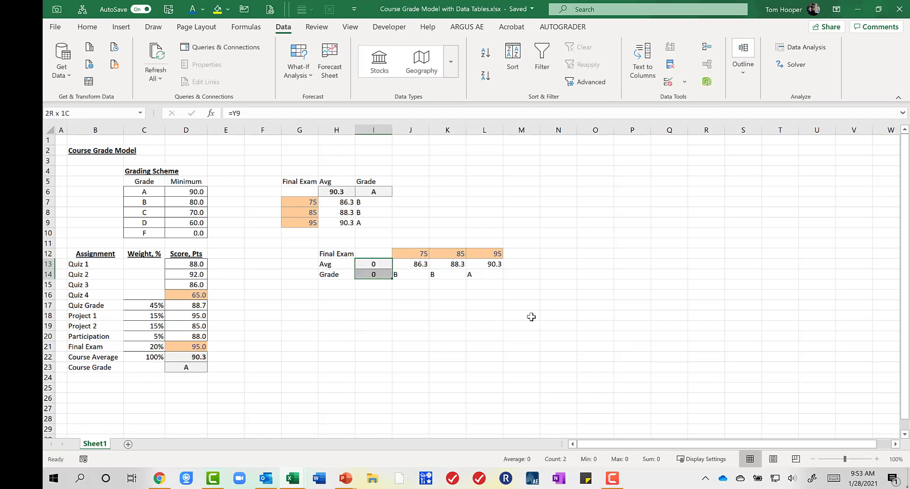
key(shift+Right)
key(shift+Right)
key(shift+Right)
key(Delete)
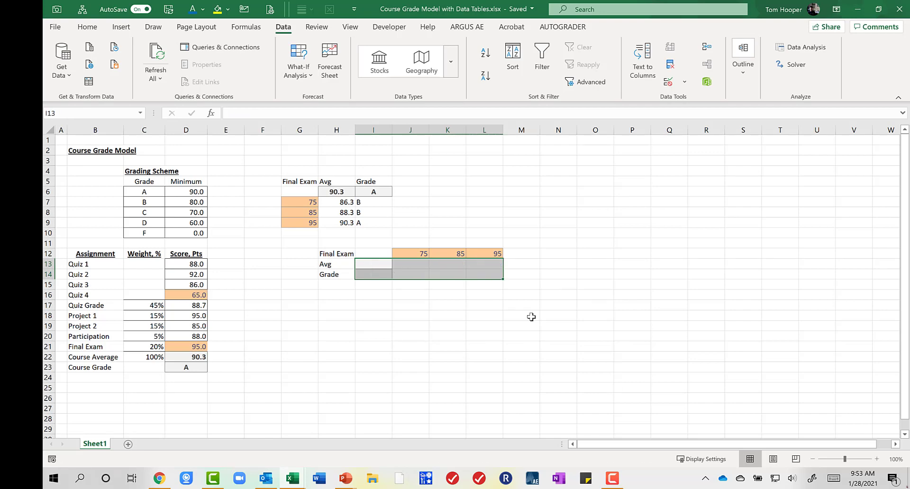
Create a data table over I12:L14, using the Final Exam score in D21 as the row input cell
key(Up)
key(Right)
key(Right)
key(Right)
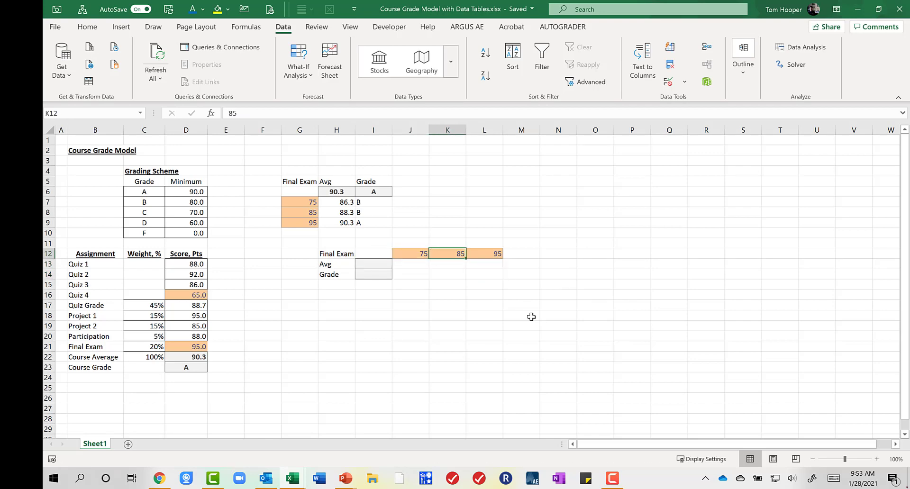
key(Left)
key(Left)
key(Left)
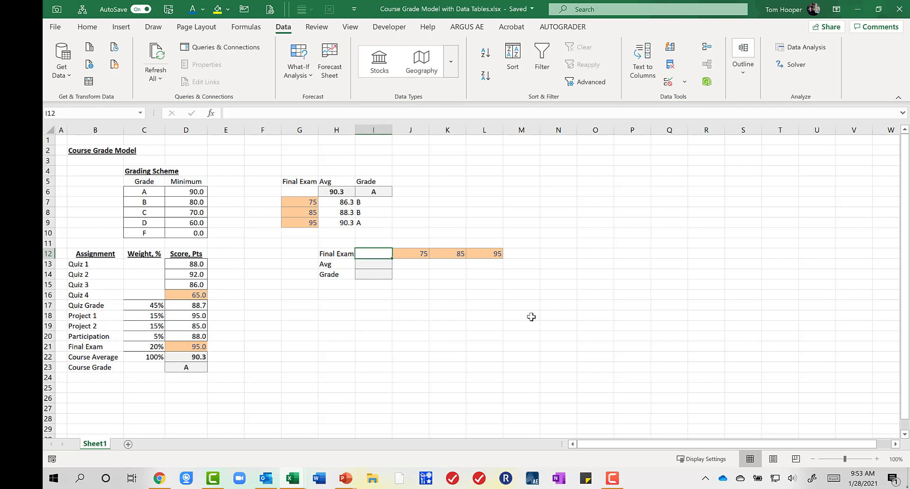
key(shift+Down)
key(shift+Down)
key(shift+Right)
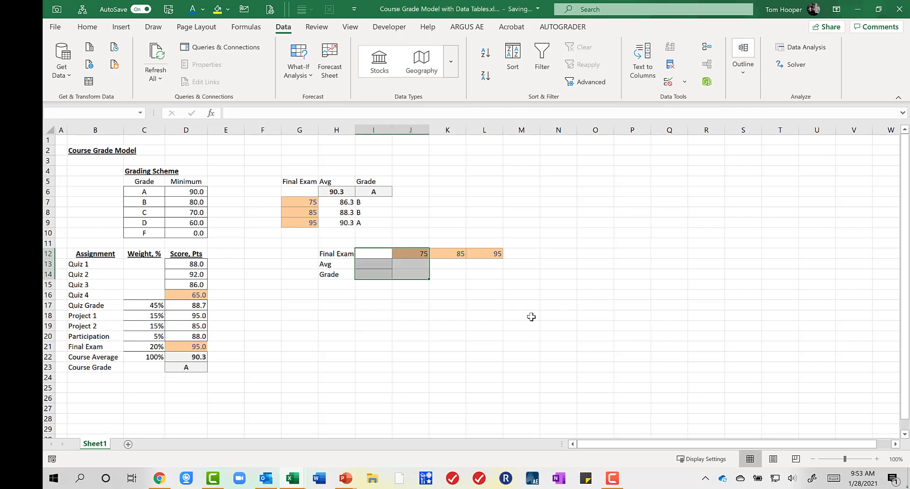
key(shift+Right)
key(shift+Right)
key(shift+Right)
key(shift+Right)
key(shift+Right)
key(shift+Left)
key(shift+Left)
key(shift+Left)
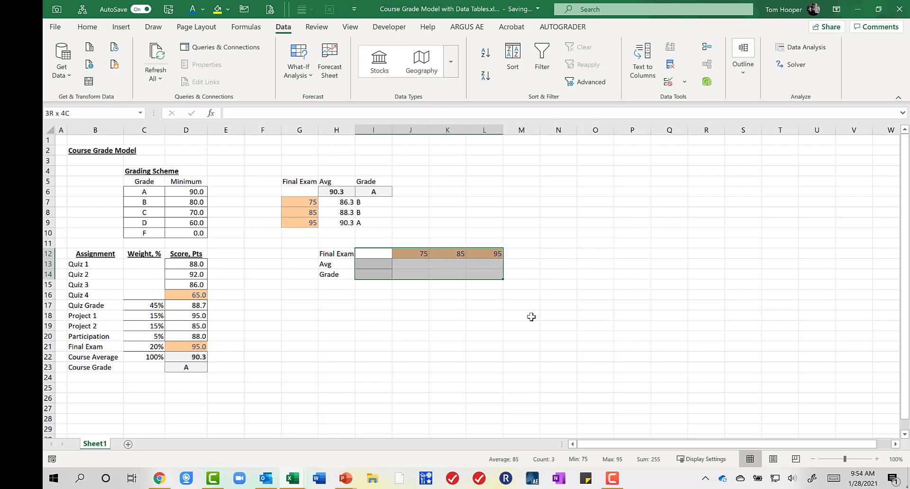
key(shift+Down)
key(shift+Up)
key(shift+Up)
key(shift+Up)
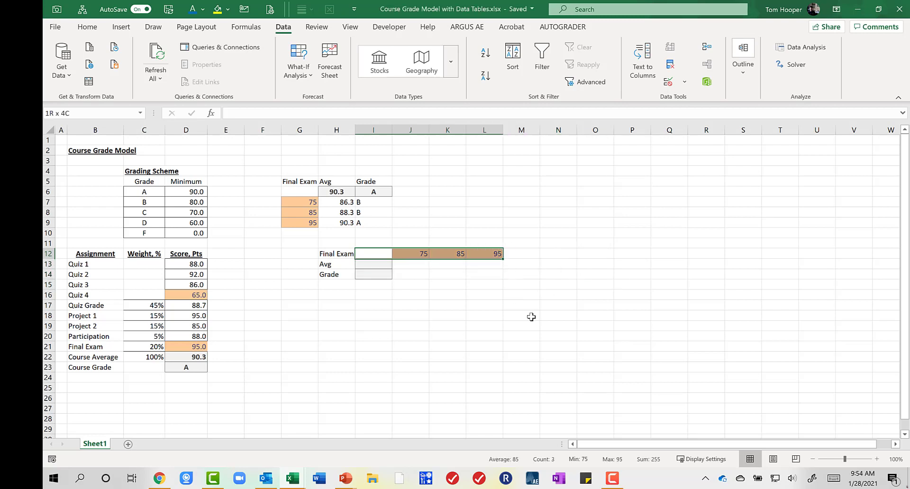
key(shift+Down)
key(ctrl+period)
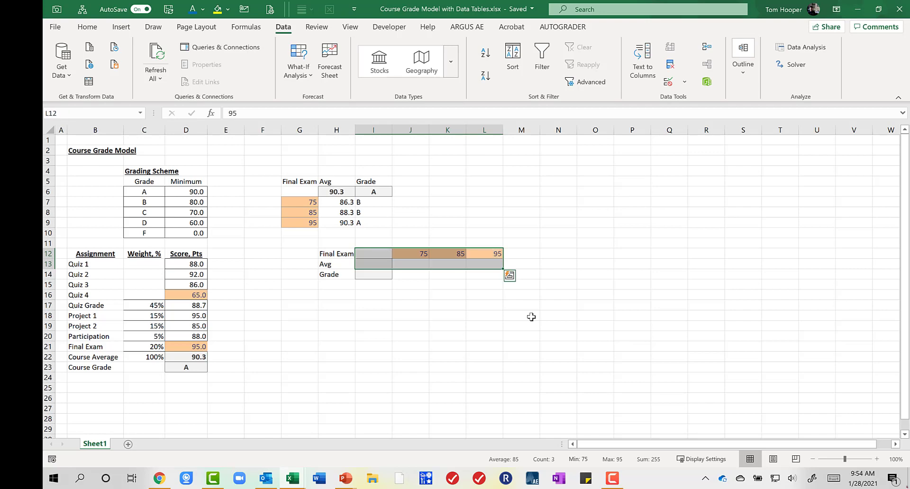
key(ctrl+period)
key(shift+Left)
key(shift+Down)
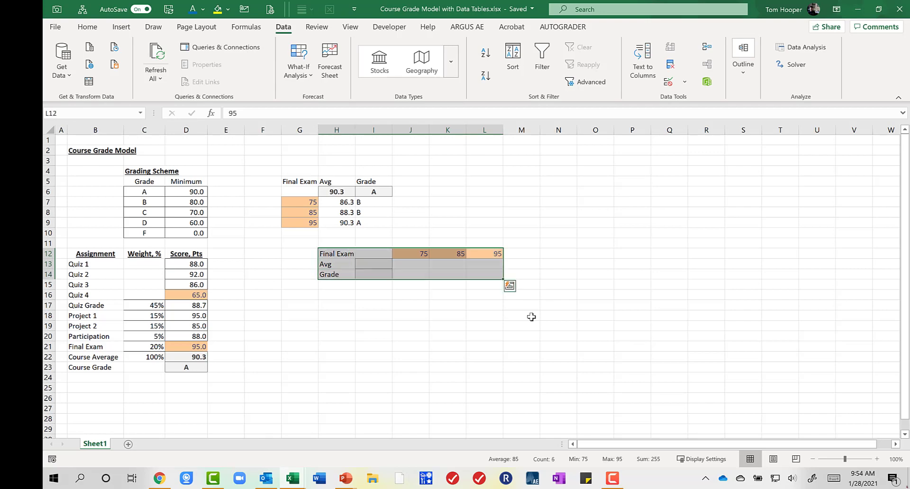
key(ctrl+q)
key(Escape)
key(shift+Right)
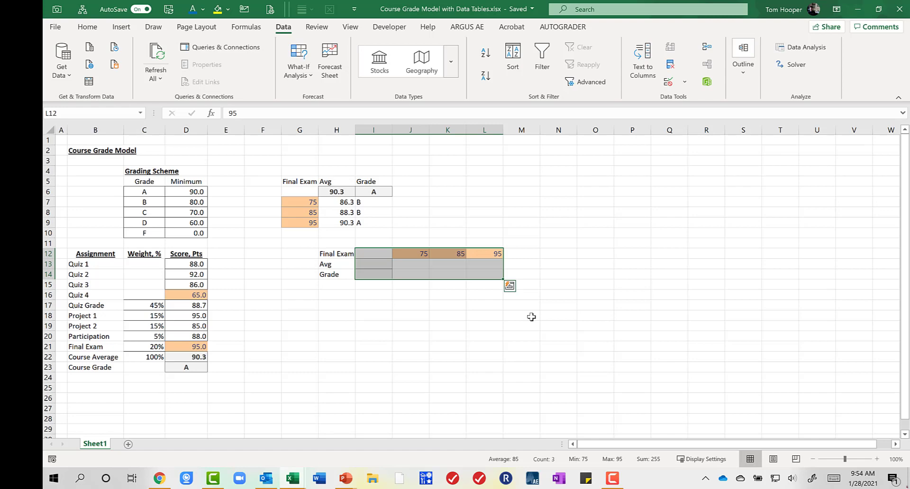
key(alt)
key(d)
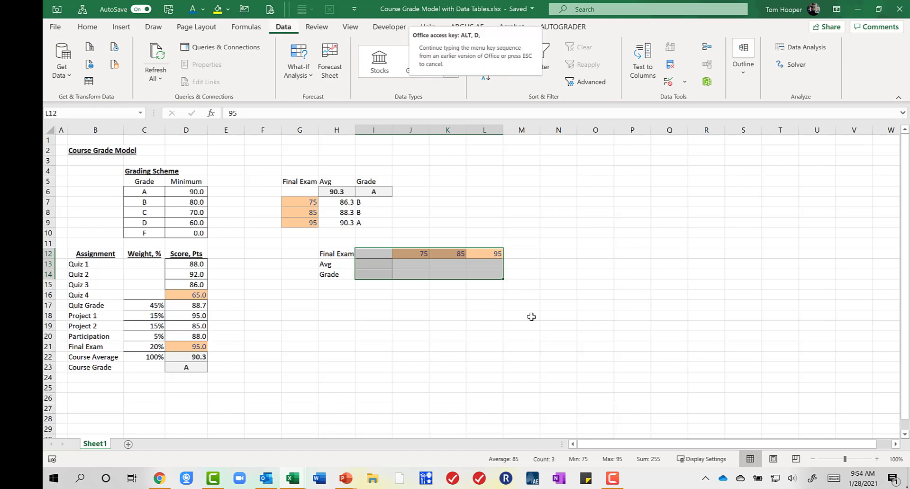
key(t)
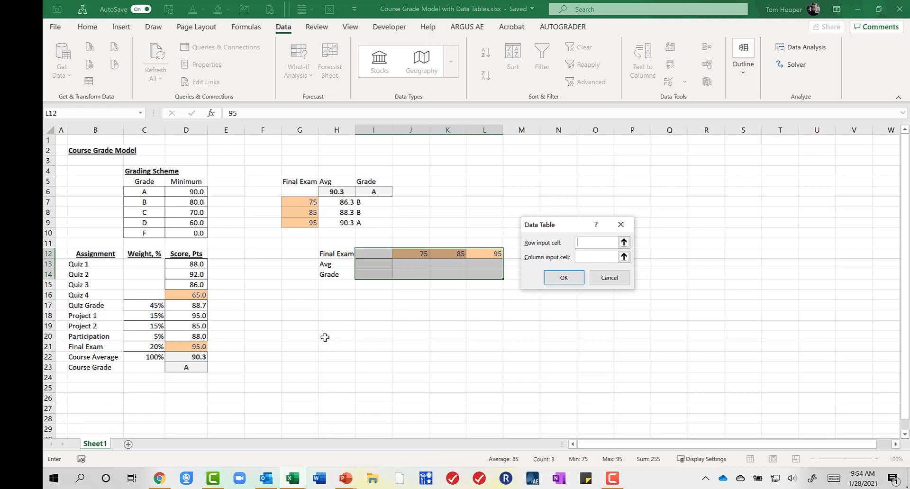
click(182, 346)
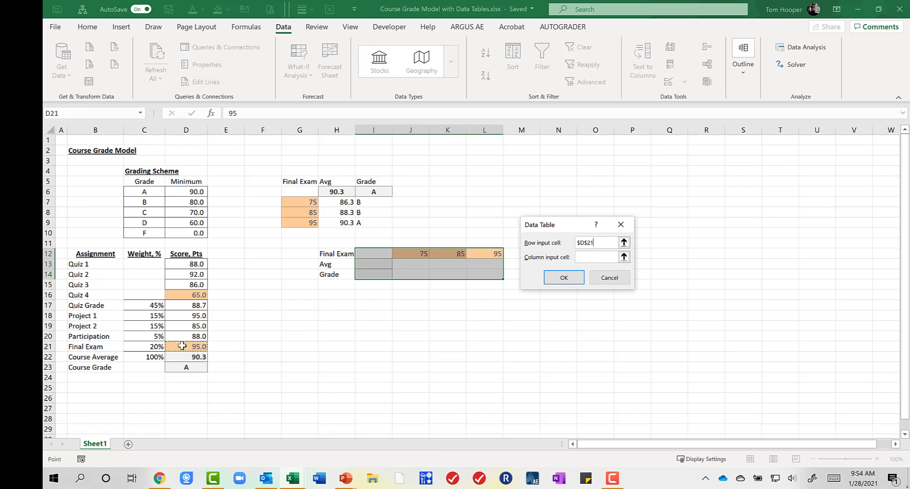
click(567, 277)
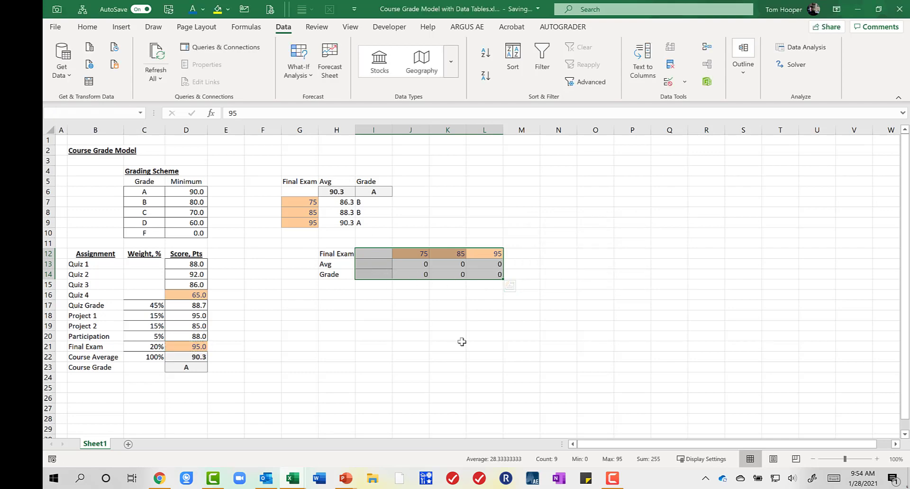
Link the horizontal table's Avg formula cell I13 to the Course Average with =D22
key(Down)
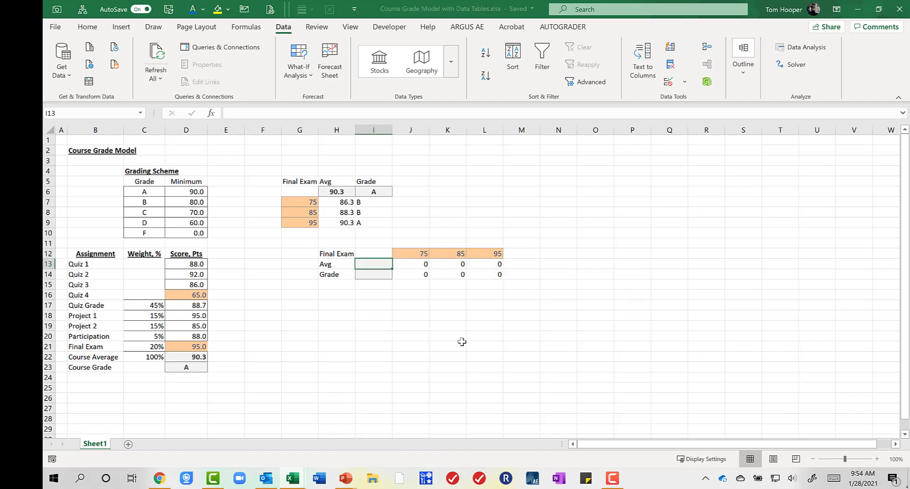
text(=)
key(Down)
key(Down)
key(Down)
key(Down)
key(Down)
key(Down)
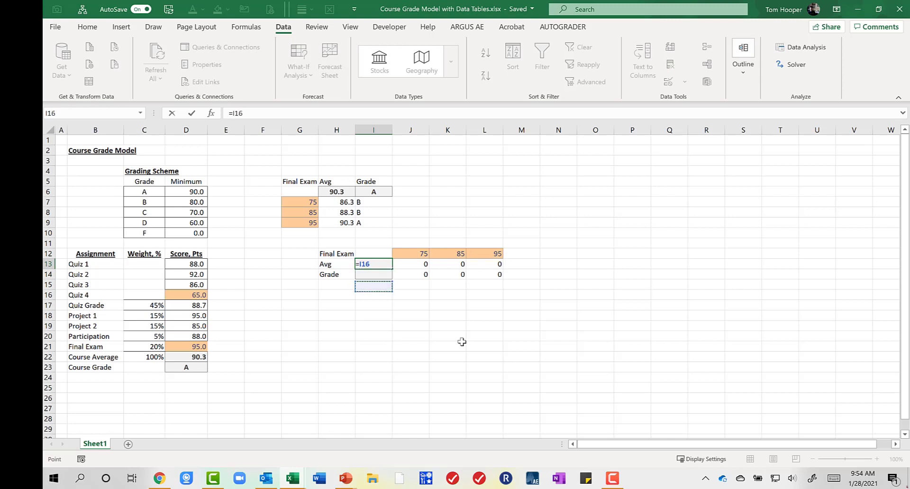
key(Left)
key(Left)
key(Left)
key(Left)
key(Left)
key(Down)
key(Down)
key(Down)
key(Down)
key(Up)
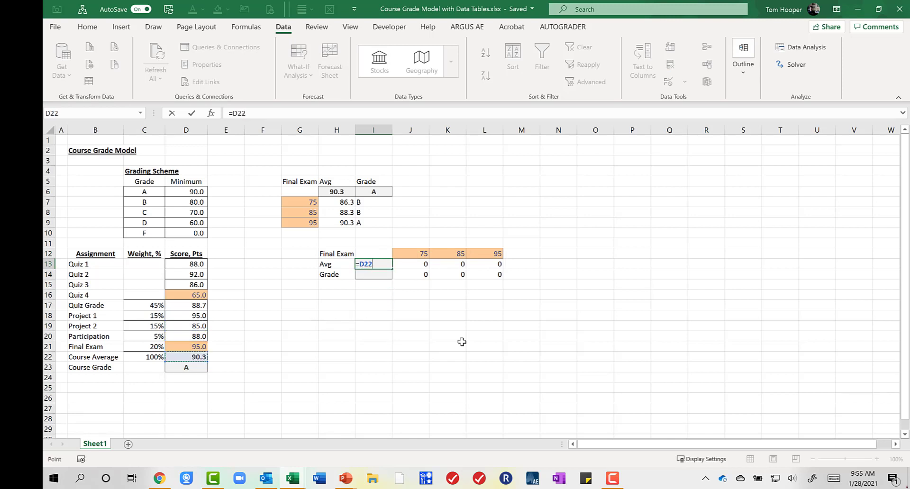
key(Return)
Link the horizontal table's Grade formula cell I14 to the Course Grade with =D23
text(=)
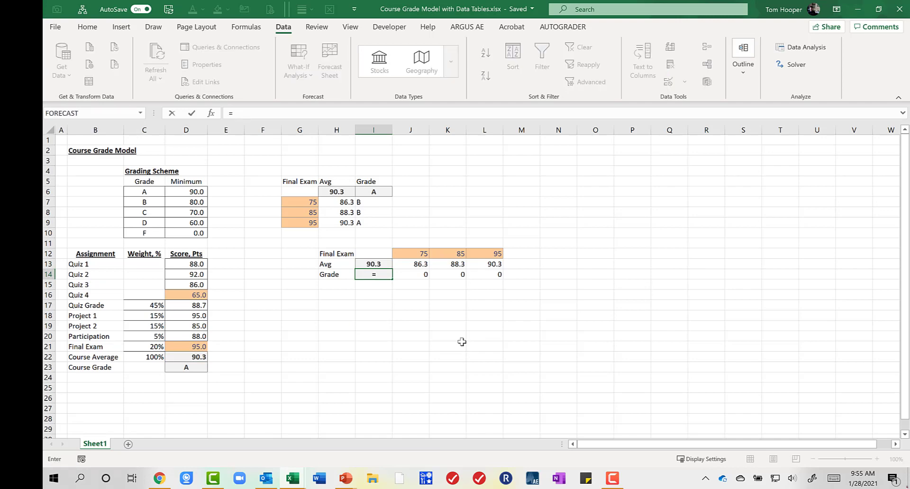
key(Left)
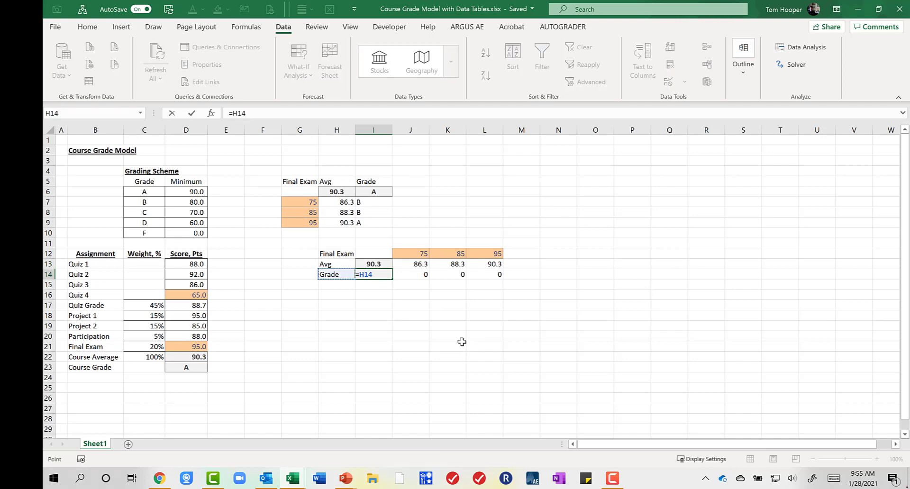
key(ctrl+Left)
key(ctrl+Down)
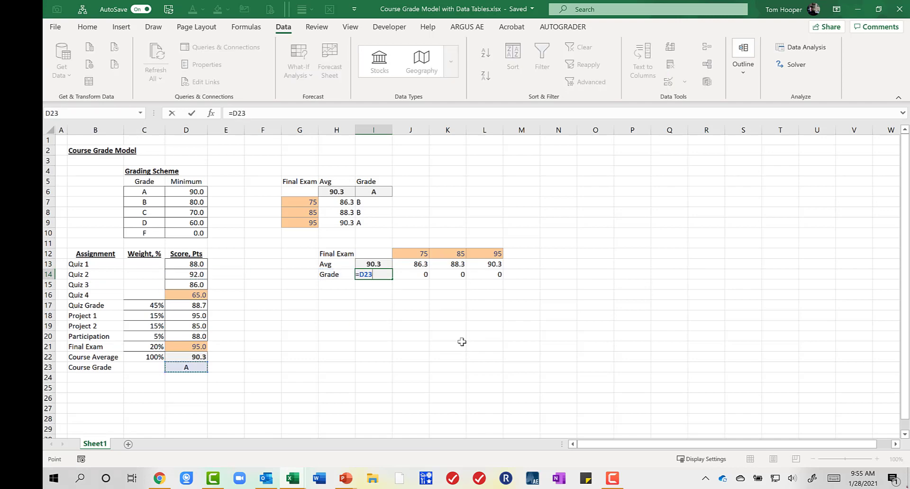
key(ctrl+Return)
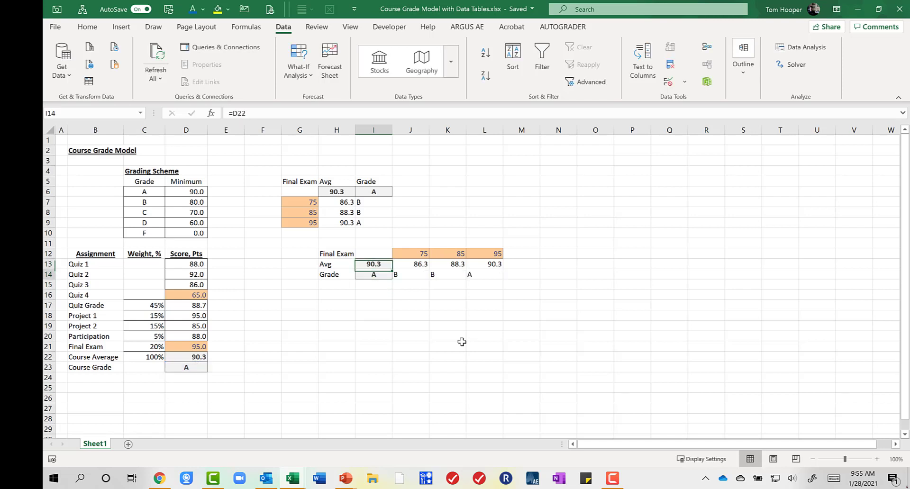
Examine the horizontal table's average row from I13 to L13 and how its TABLE formula refers to input cell D21
key(Right)
key(Up)
key(Right)
key(Right)
key(Up)
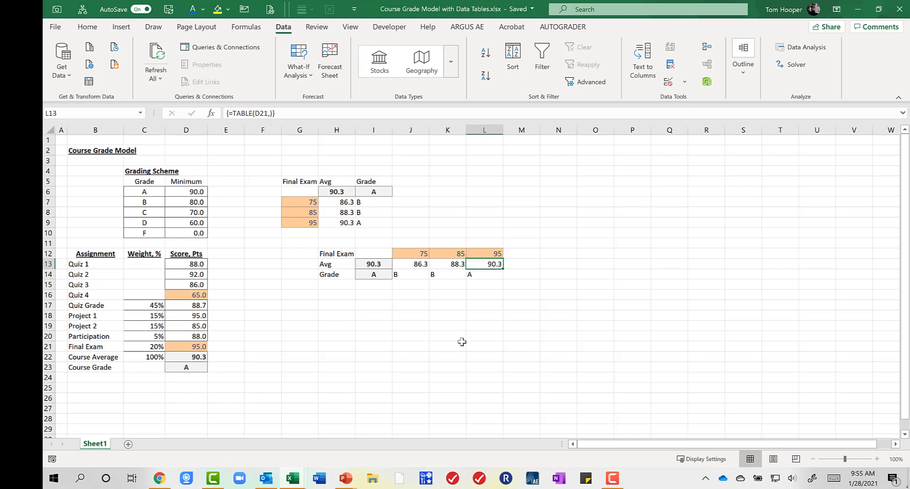
key(Left)
key(Left)
key(Left)
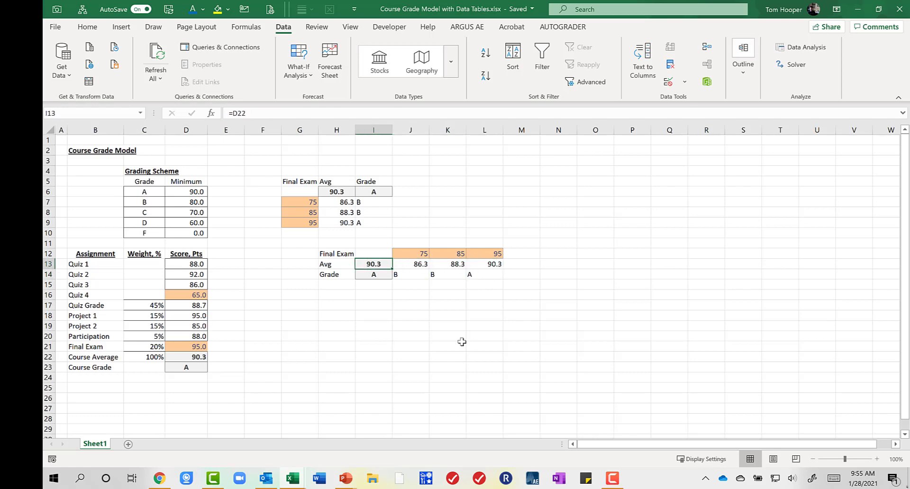
key(Right)
key(Right)
key(Right)
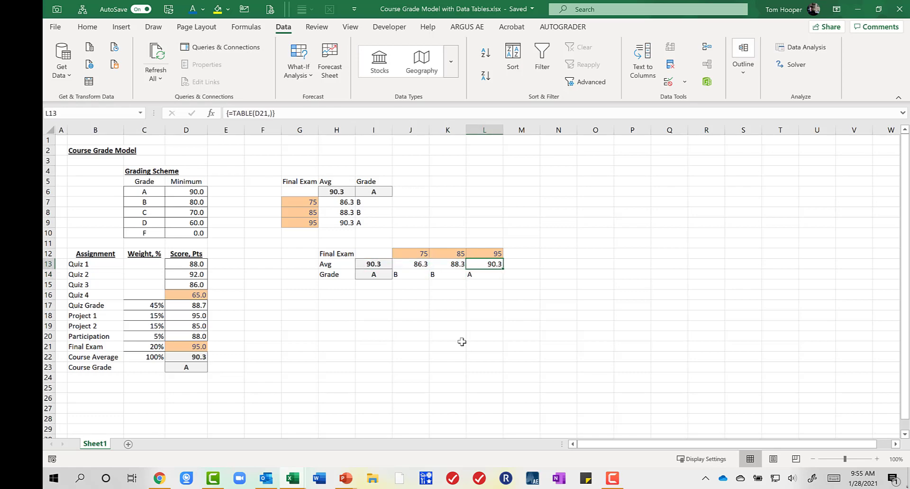
click(182, 349)
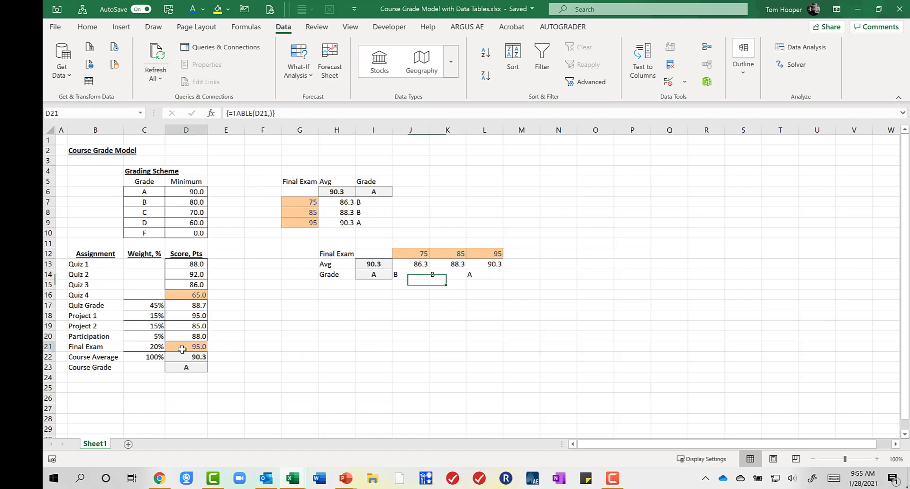
Enter the headings Course Avg in I17 and Final Exam Score in J17 for a new table
click(449, 300)
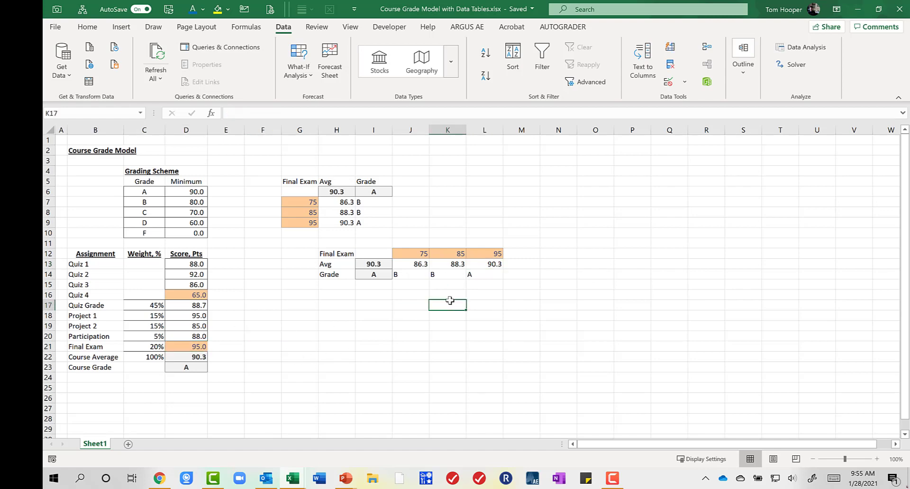
key(Left)
key(Left)
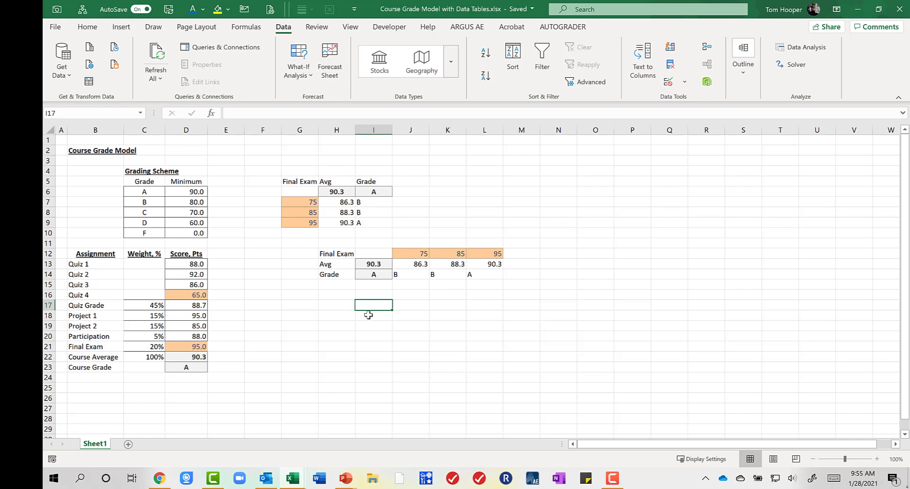
key(Left)
key(Right)
text(Course Avg)
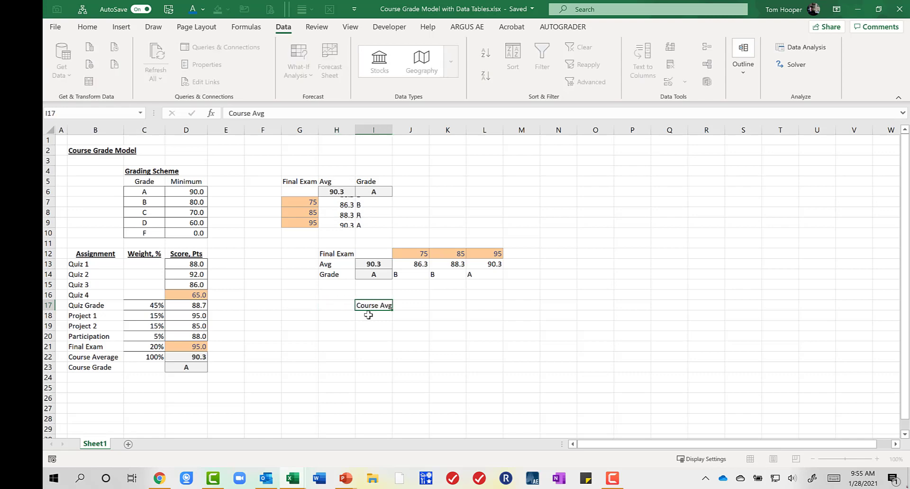
key(Tab)
text(Fina)
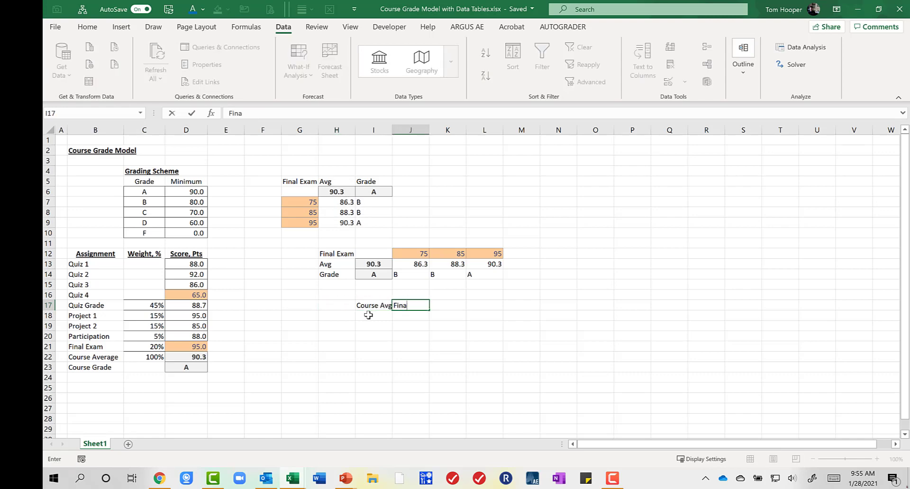
text(l Exam Score)
key(Return)
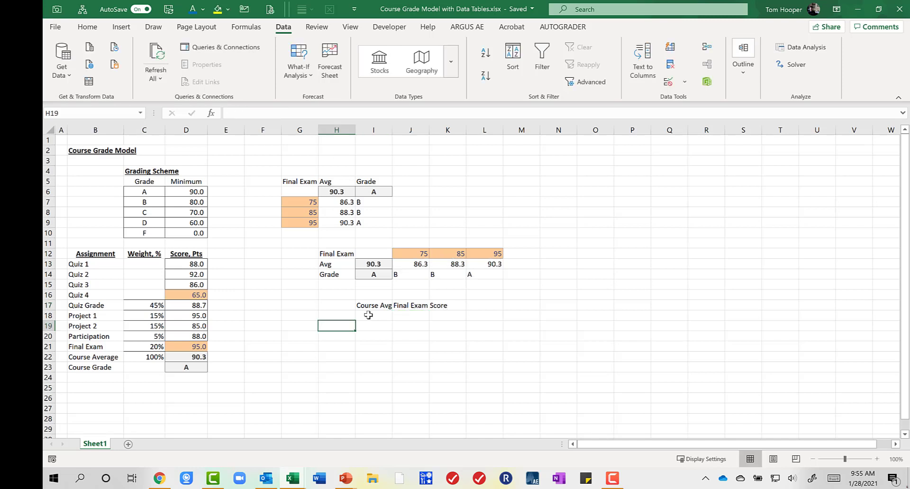
Label the new table's row variable by entering Quiz 4 in H19
key(Left)
key(Down)
text(Quiz 4)
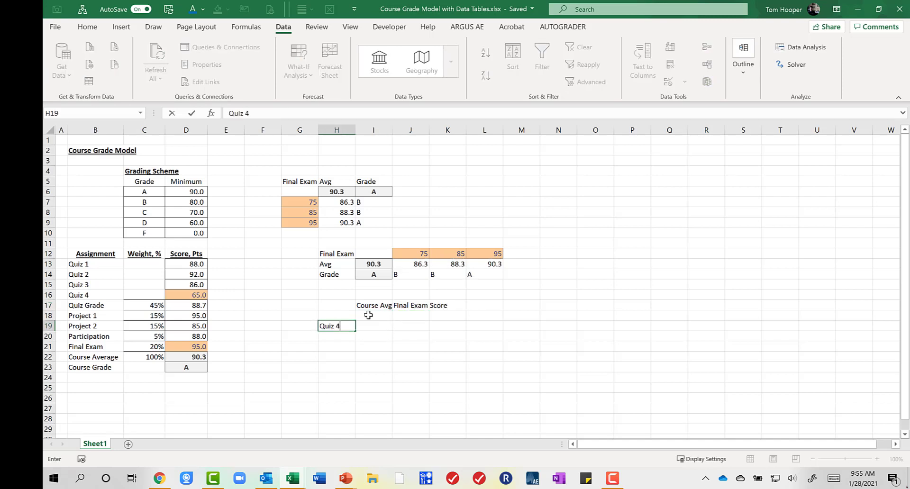
key(Return)
key(Up)
key(Up)
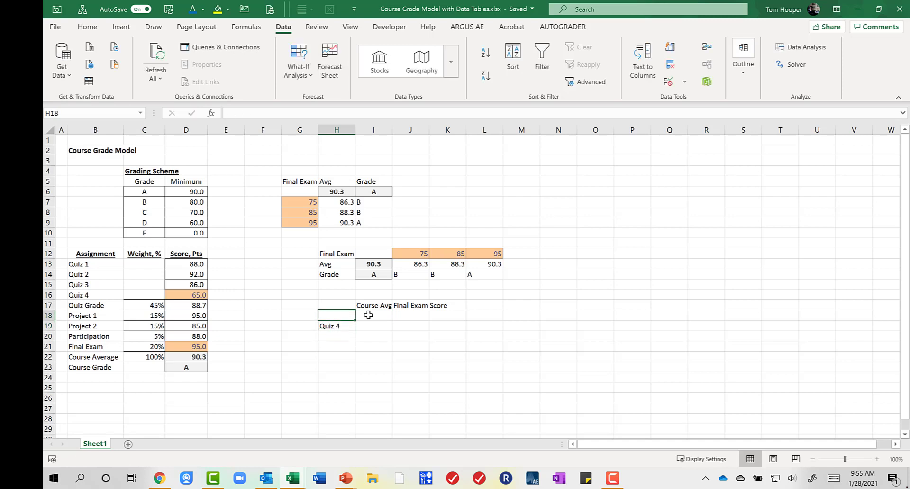
Link the new table's corner cell I18 to the Course Average with =D22
key(Right)
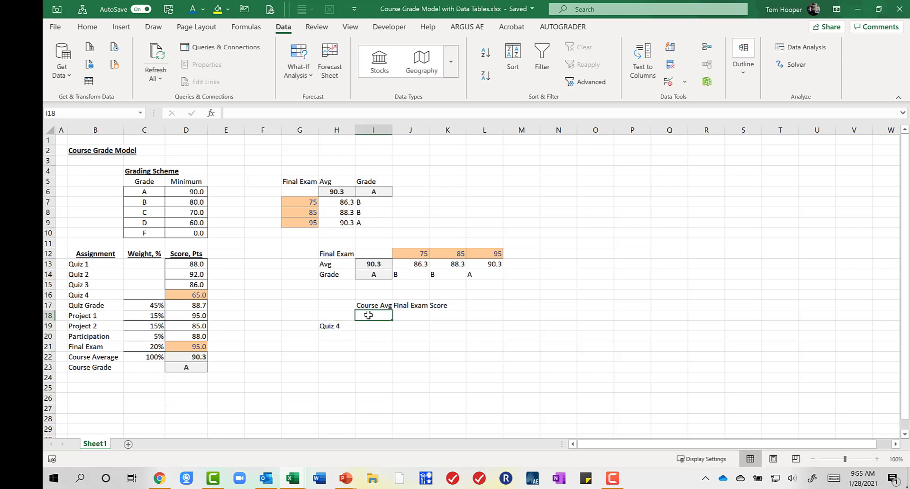
text(=)
key(Left)
key(Left)
key(Left)
key(Left)
key(Left)
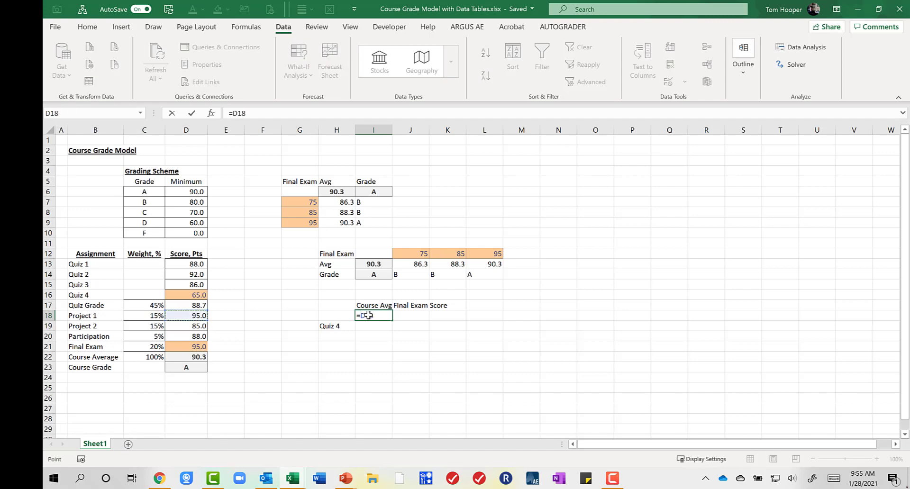
key(Down)
key(Down)
key(Down)
key(Down)
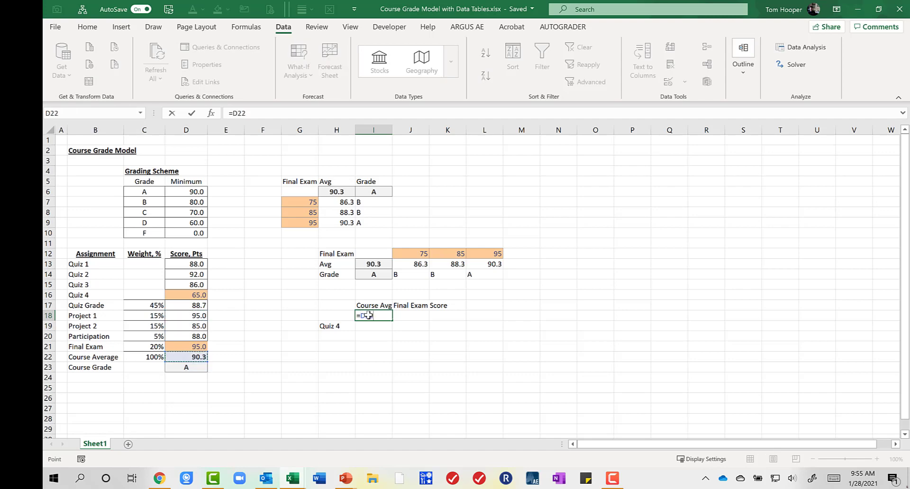
key(ctrl+Return)
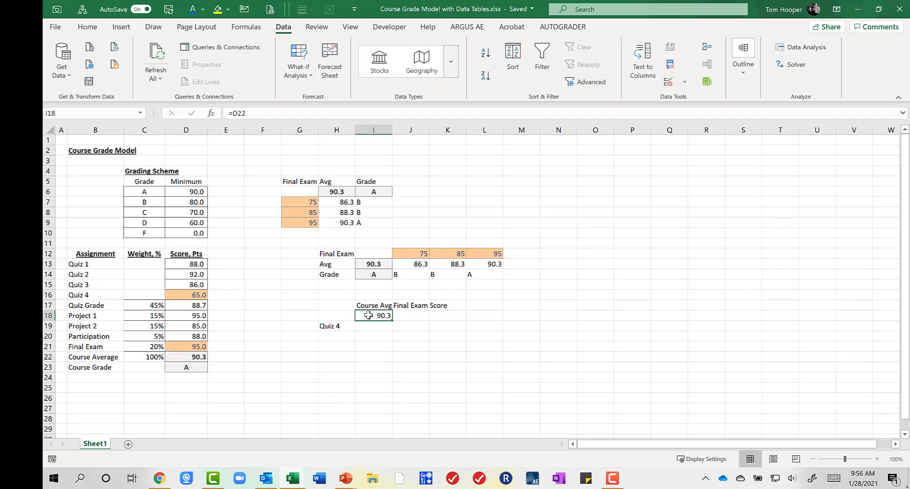
Copy the final exam scores 75, 85 and 95 from J12:L12 into J18:L18 as the new table's top row
key(Right)
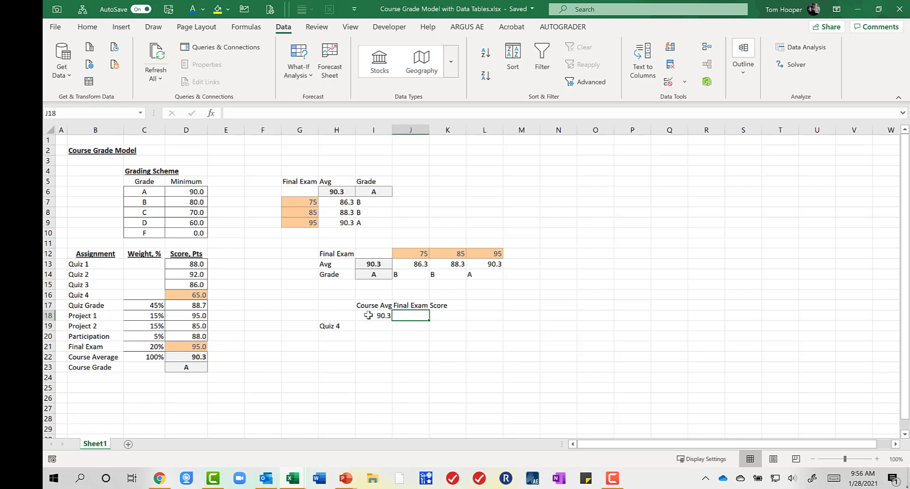
key(Up)
key(Up)
key(Up)
key(Up)
key(Up)
key(Up)
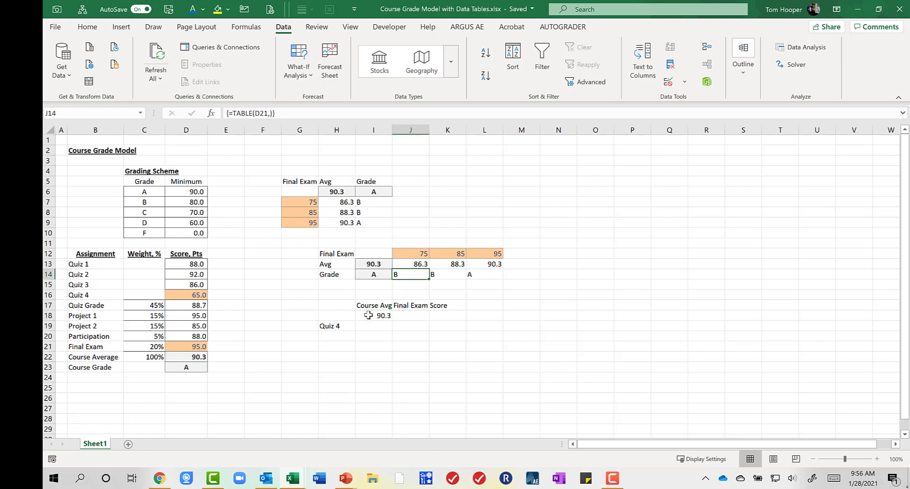
key(shift+Right)
key(shift+Right)
key(ctrl+c)
key(Down)
key(Down)
key(Down)
key(Down)
key(Down)
key(Down)
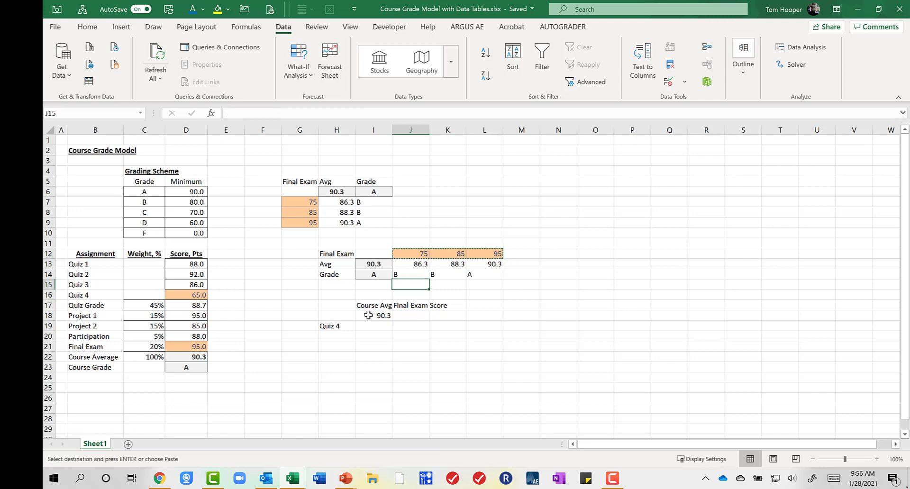
key(ctrl+v)
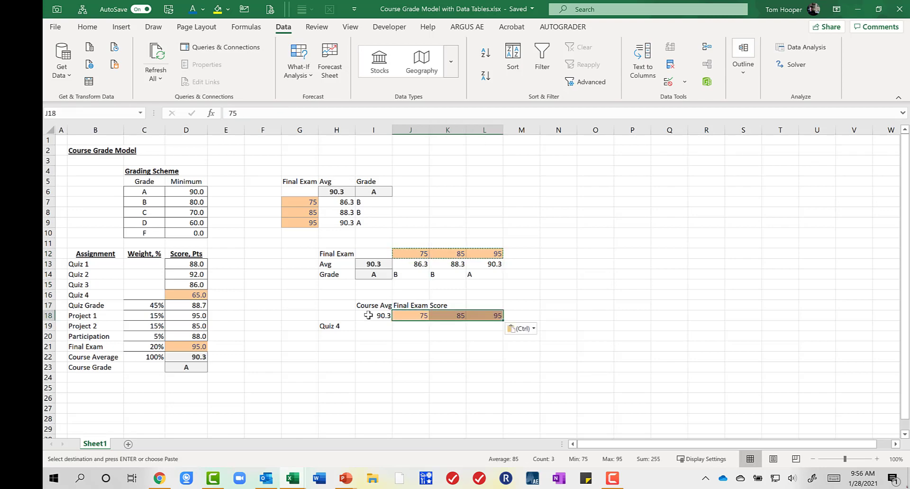
Copy the scores in J18:L18 and paste them transposed down I19:I21 beside the Quiz 4 label
key(ctrl+c)
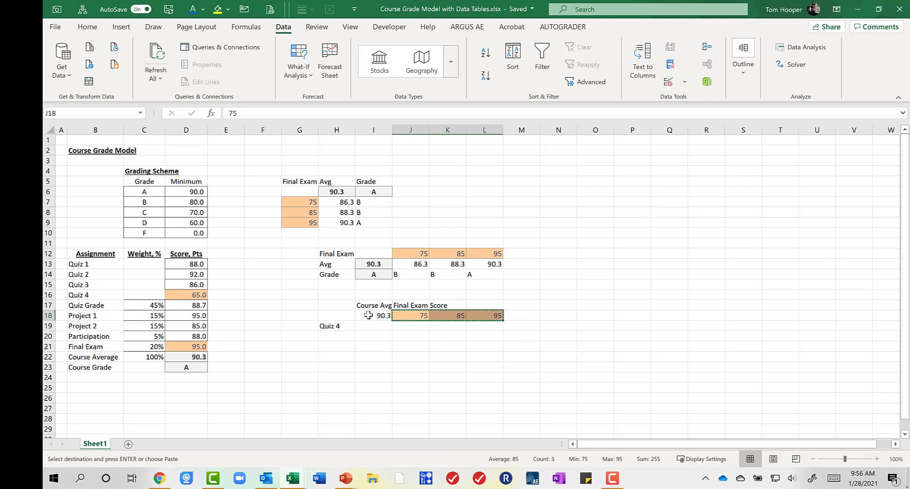
key(Down)
key(Left)
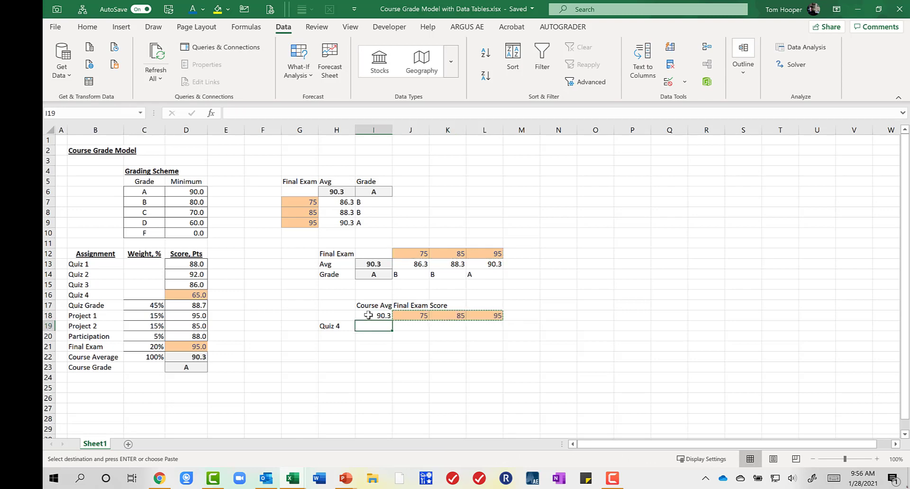
key(ctrl+alt+v)
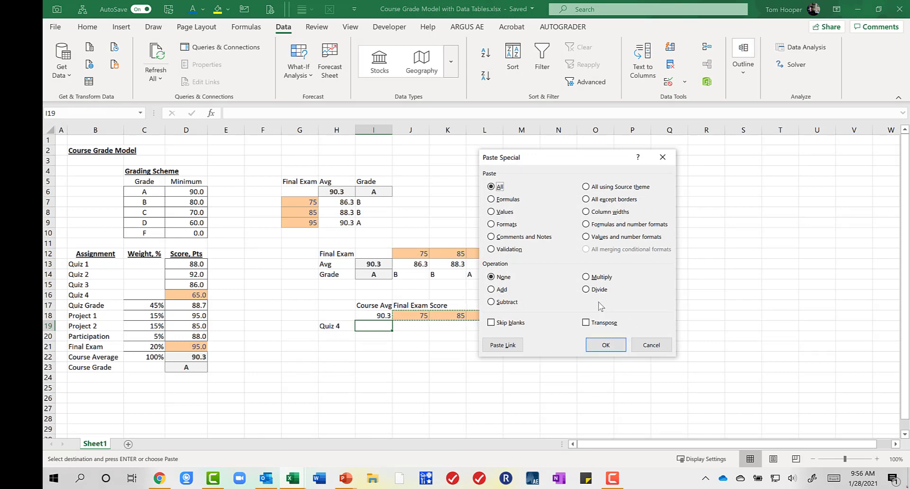
key(e)
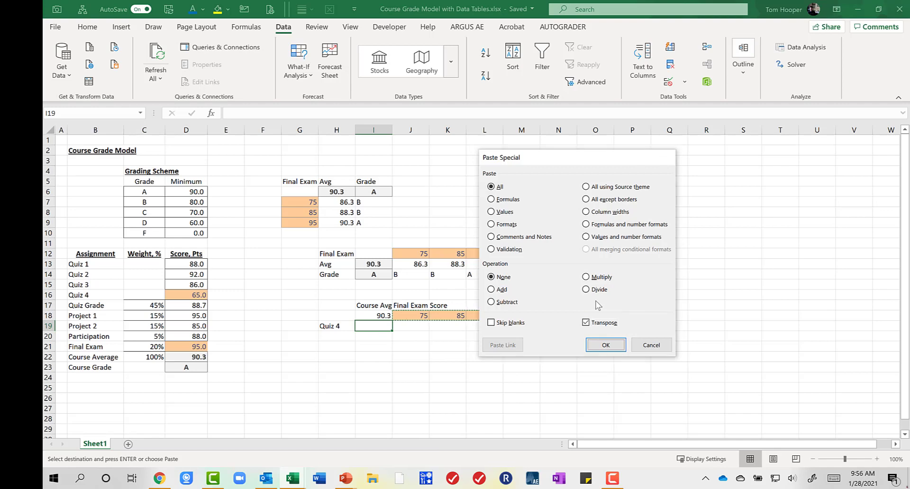
key(Return)
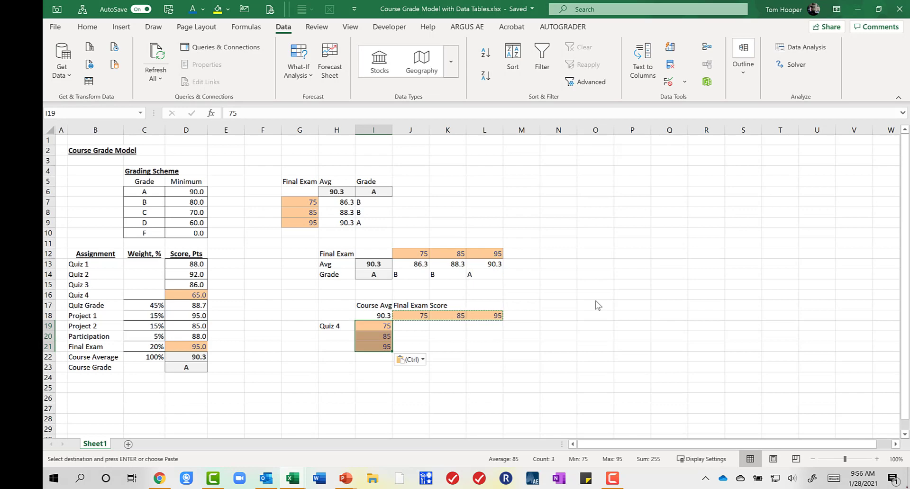
Enter 80 in I19 and 85 in I20 as the first two Quiz 4 scores
key(Down)
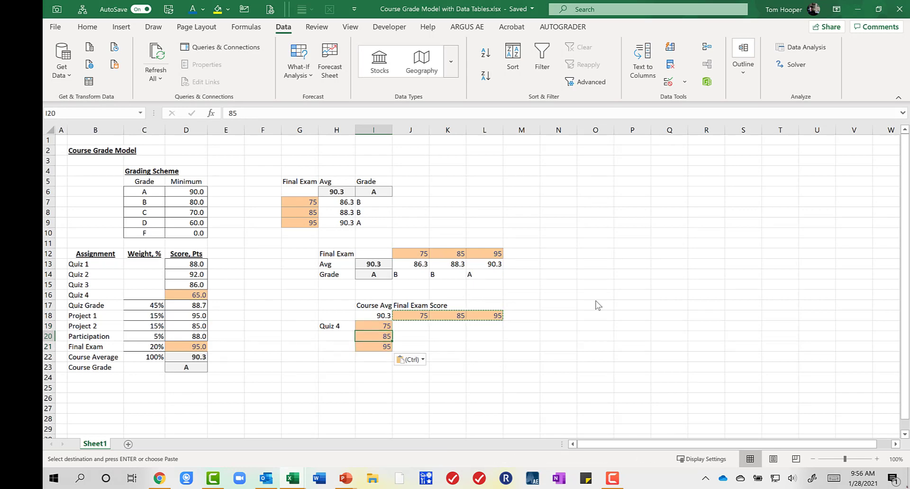
key(Up)
text(80)
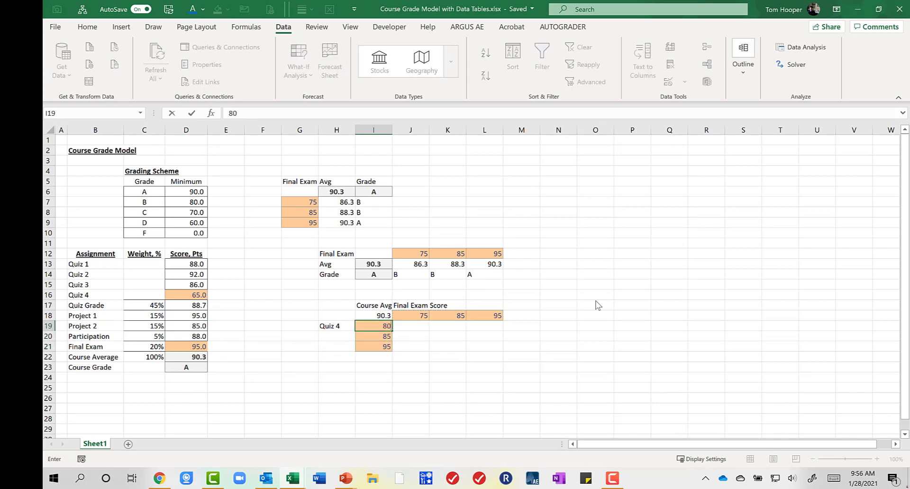
text(85)
key(Return)
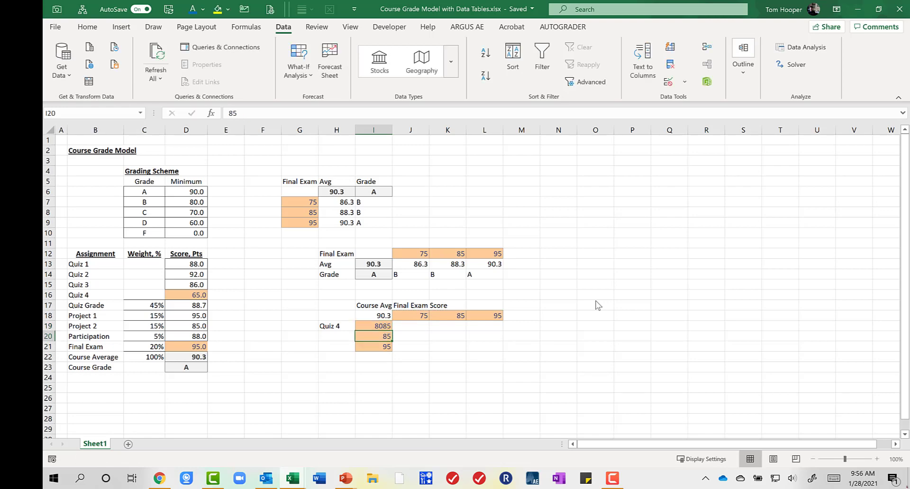
key(Up)
text(80)
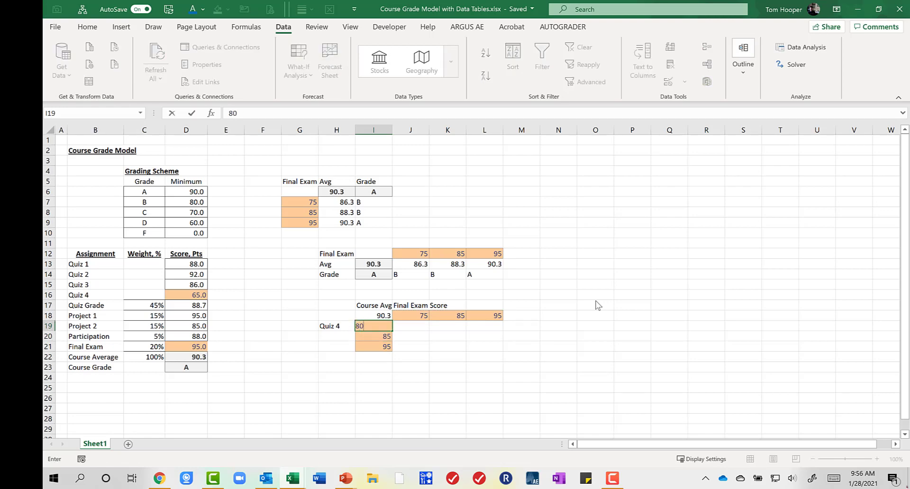
key(Return)
text(85)
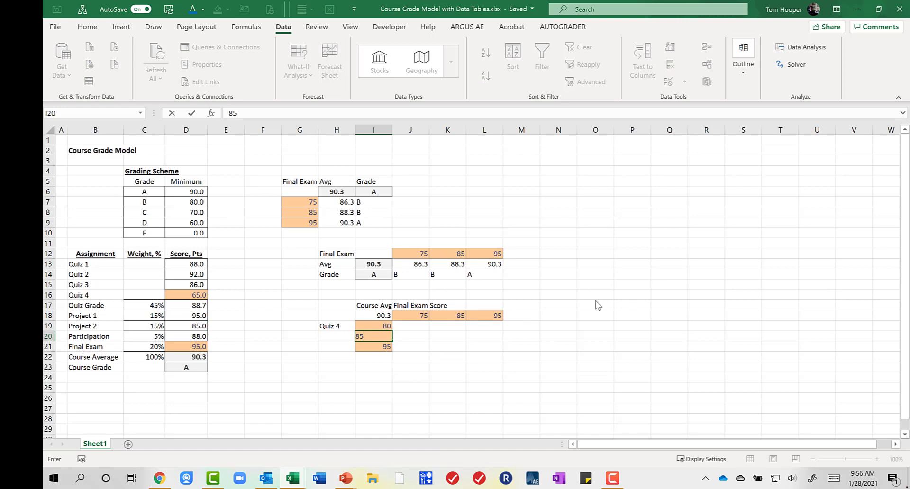
key(Return)
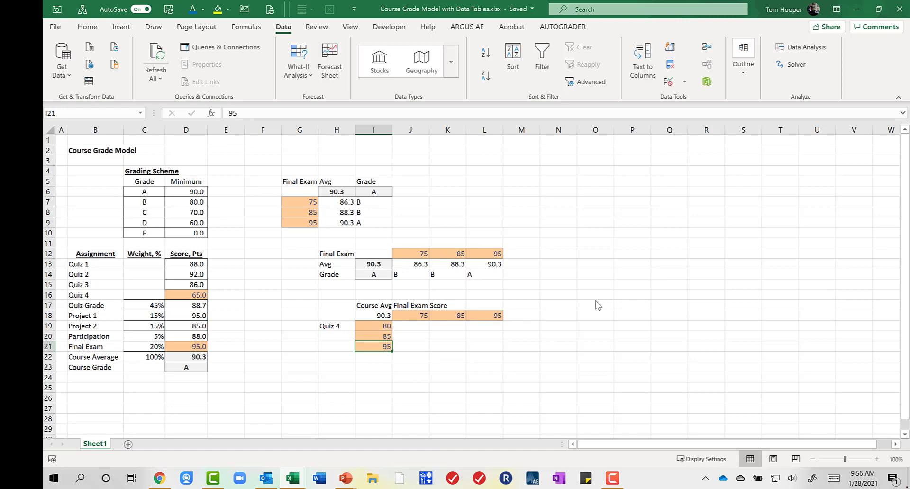
Extend the Quiz 4 series from I19:I20 down to I23 in increments of 5, ending at 100
key(Up)
key(Up)
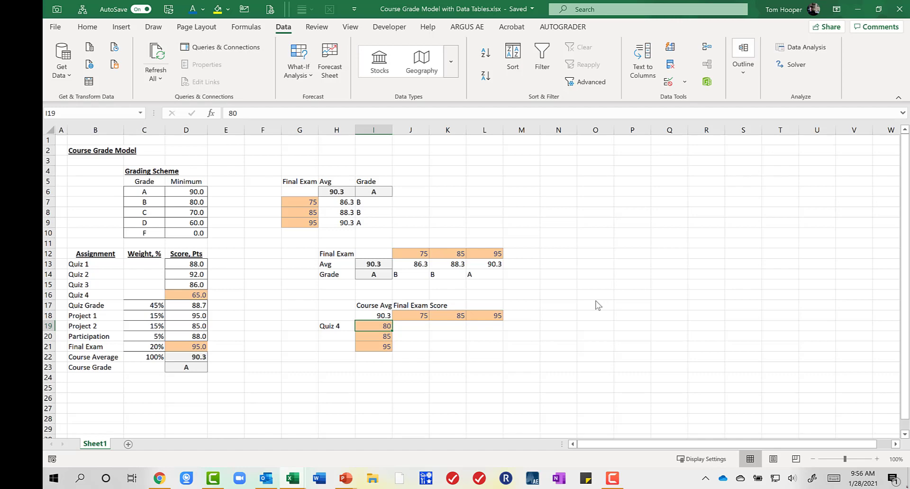
key(shift+Down)
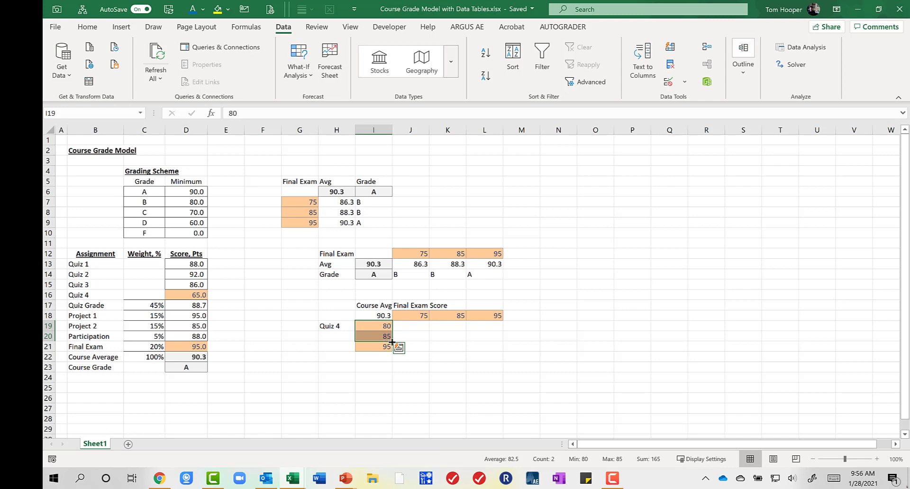
drag(391, 341, 388, 375)
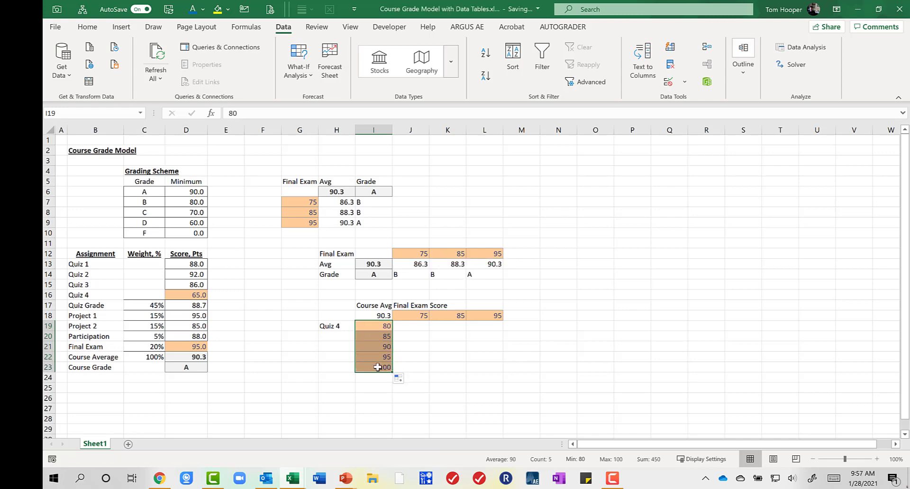
Try a 2.5-point fill series in column Q, starting with 80 and 82.5 in Q17:Q18 and extending to Q29
drag(377, 327, 378, 338)
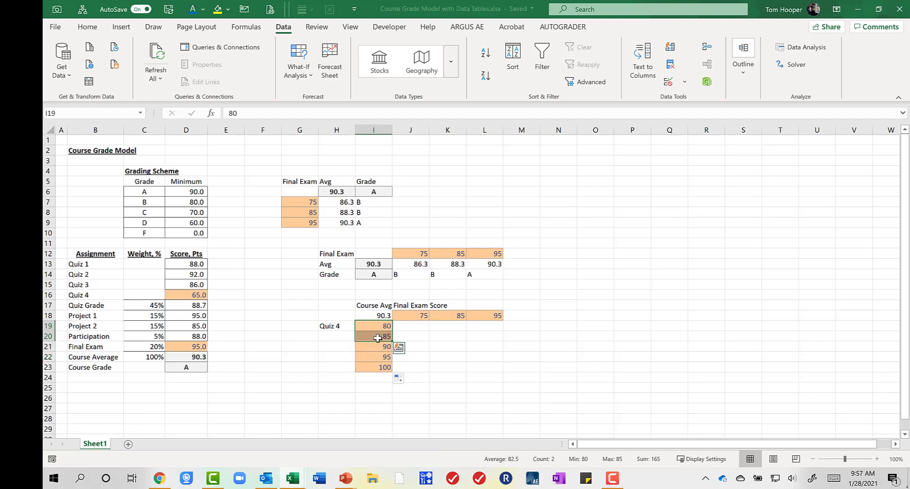
click(666, 306)
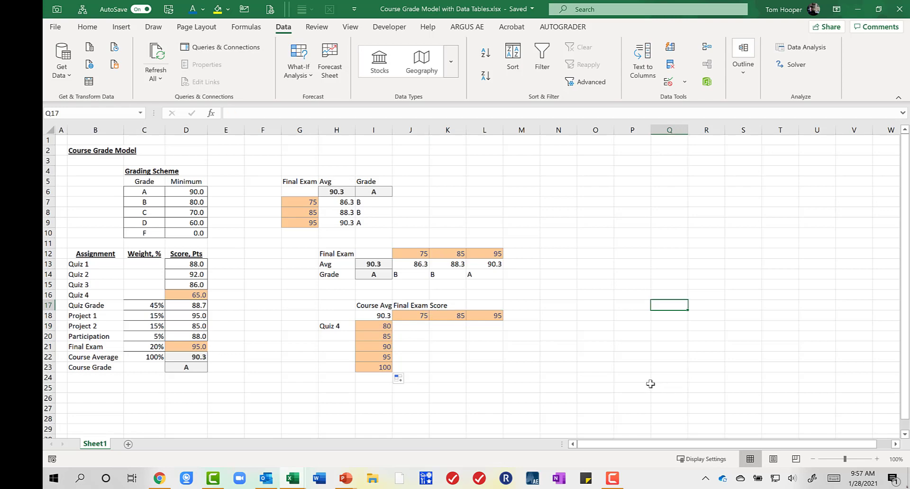
text(80)
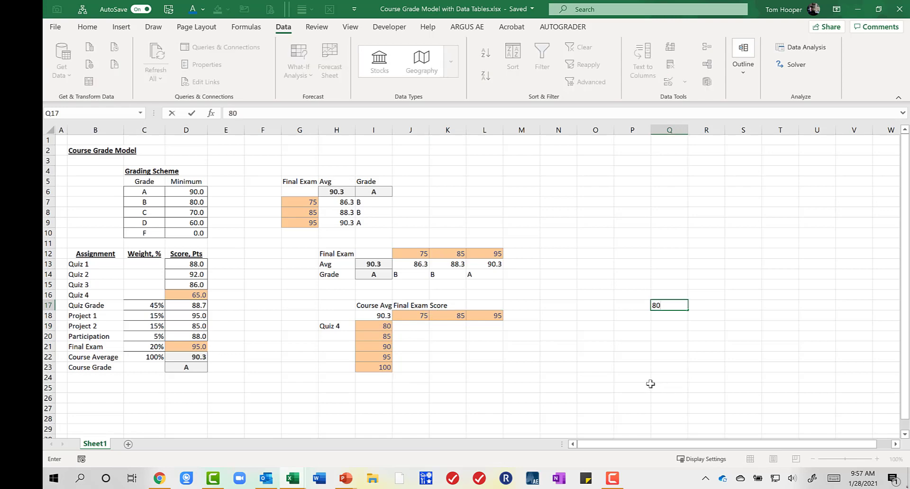
key(Return)
text(82.5)
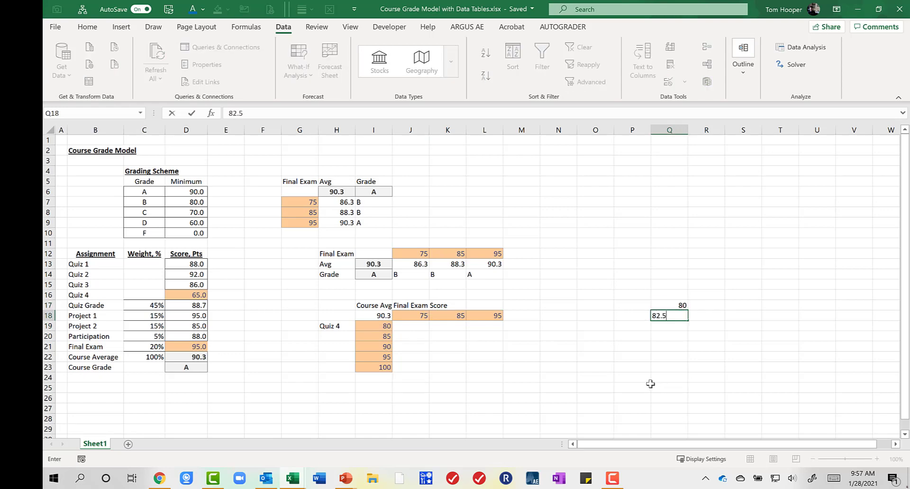
key(Up)
key(shift+Down)
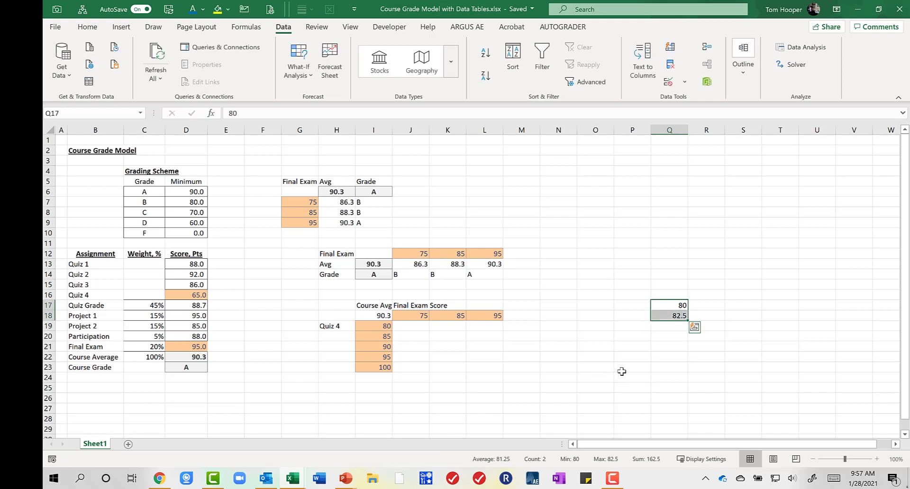
drag(686, 321, 685, 432)
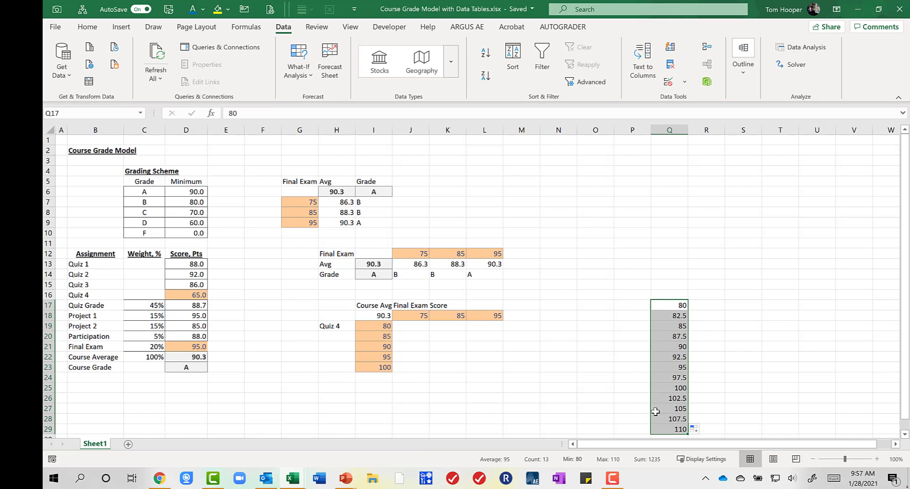
Undo the trial series and its starting values in column Q
key(ctrl+z)
key(ctrl+z)
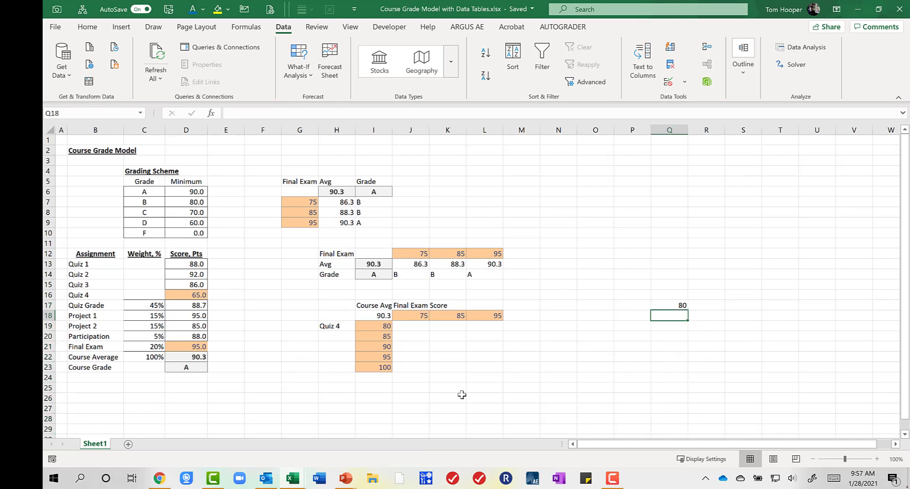
key(ctrl+z)
Apply the bold, grey-filled, bordered cell style used for the other tables' linked averages to I18
click(367, 323)
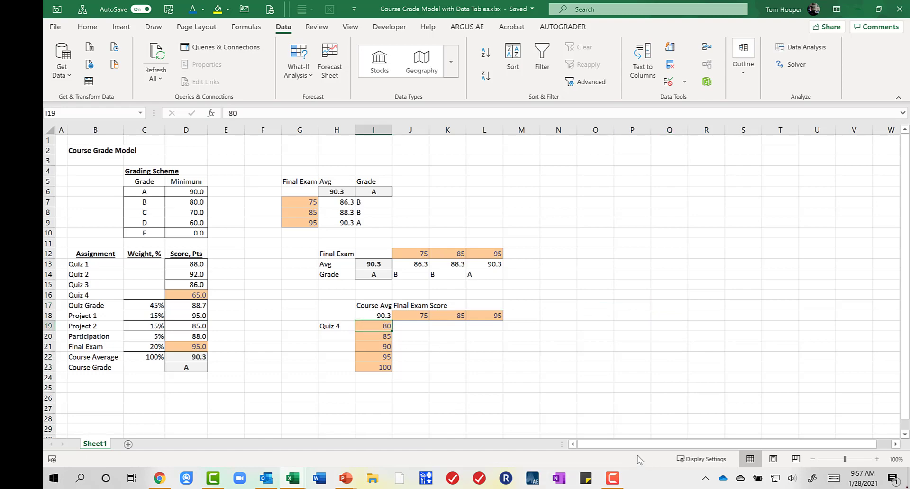
key(Up)
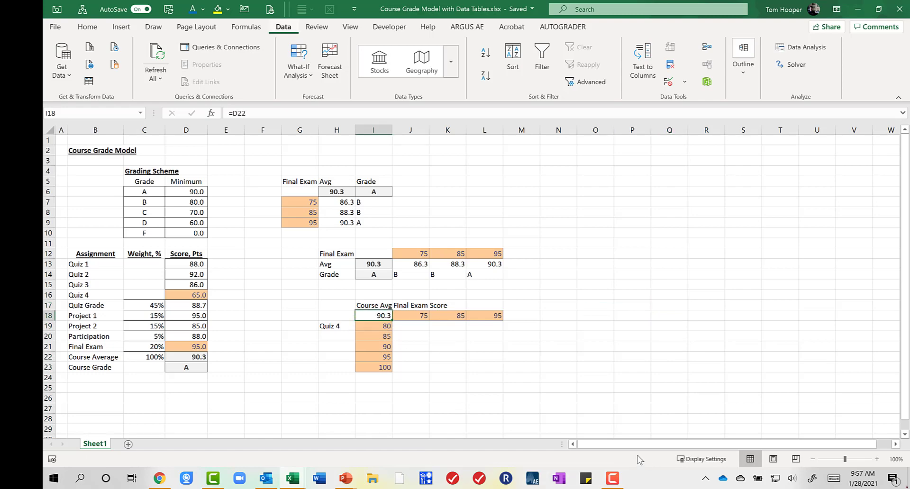
key(alt+h)
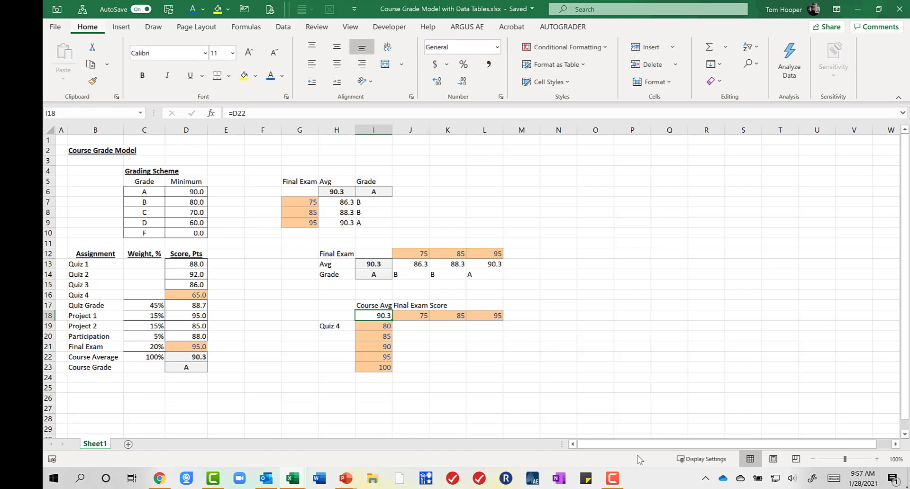
key(j)
key(Down)
key(Down)
key(Return)
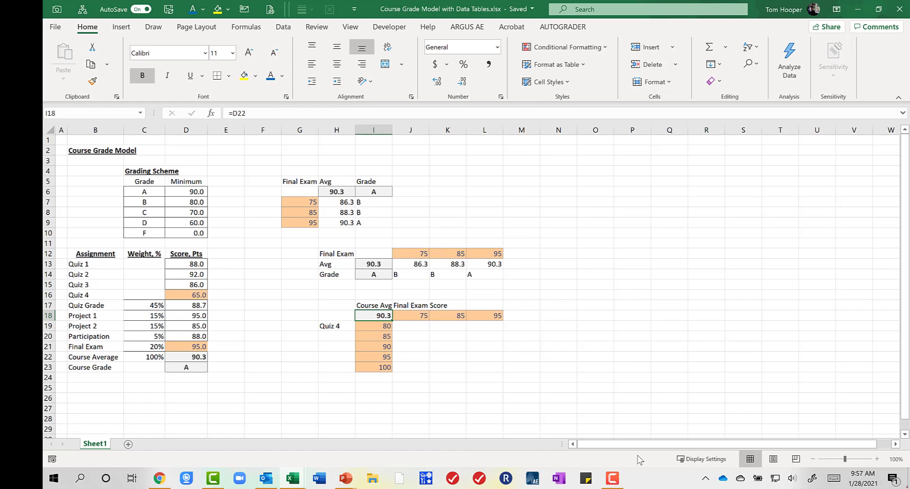
Create a two-variable data table over I18:L23 with D21 as the row input cell and D16 as the column input cell
key(ctrl+shift+Down)
key(ctrl+shift+Right)
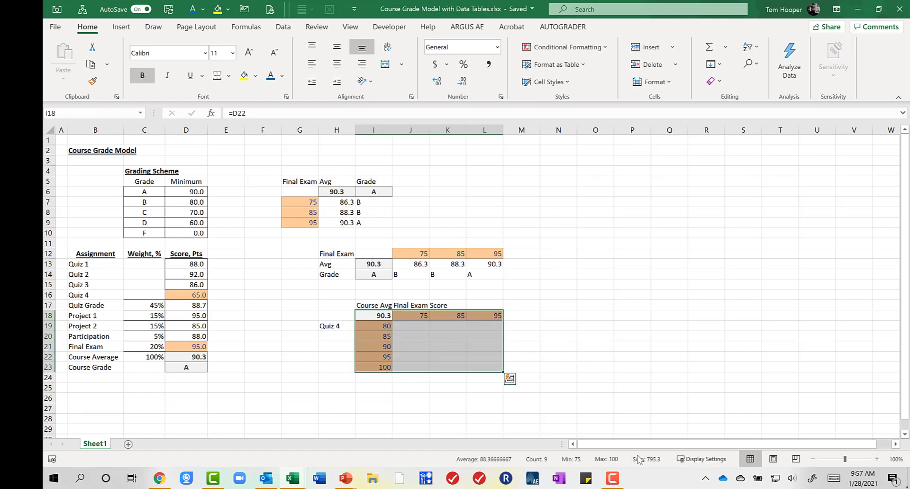
key(alt+d)
key(t)
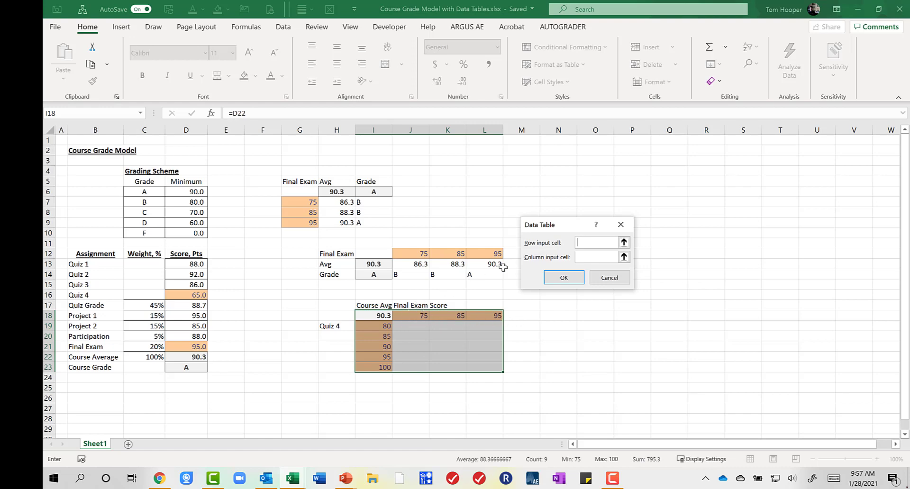
click(205, 348)
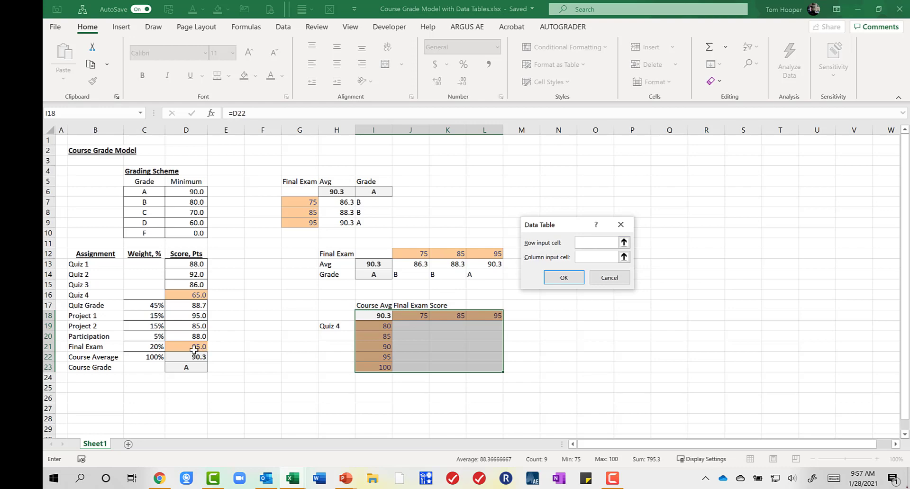
click(590, 257)
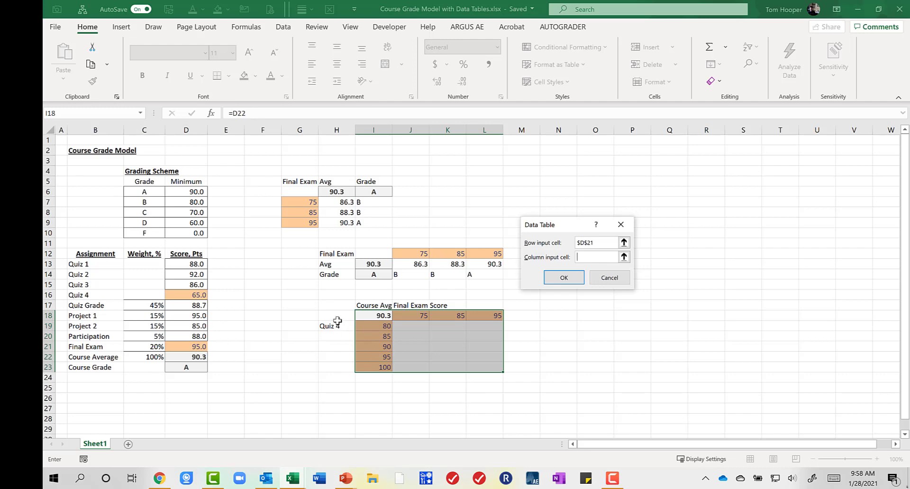
click(196, 295)
click(563, 278)
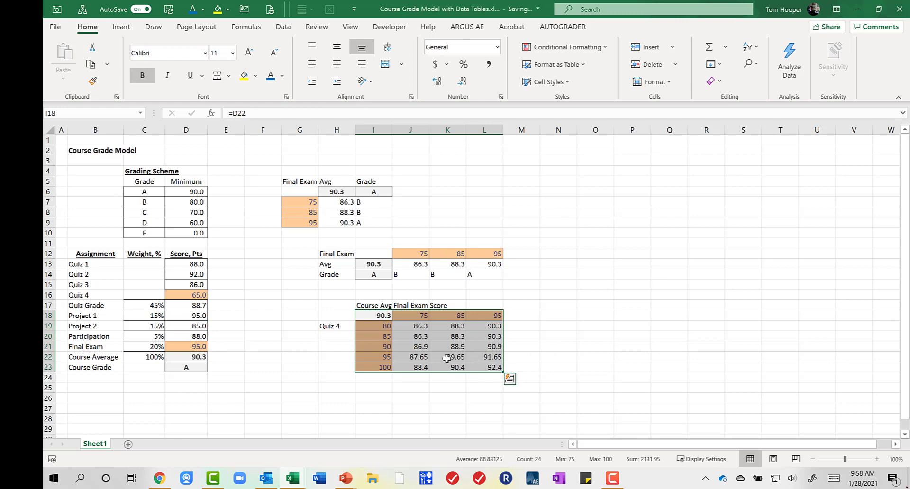
Examine the two-variable table's course averages against the Final Exam scores in row 18 and Quiz 4 scores in column I
click(408, 327)
key(Up)
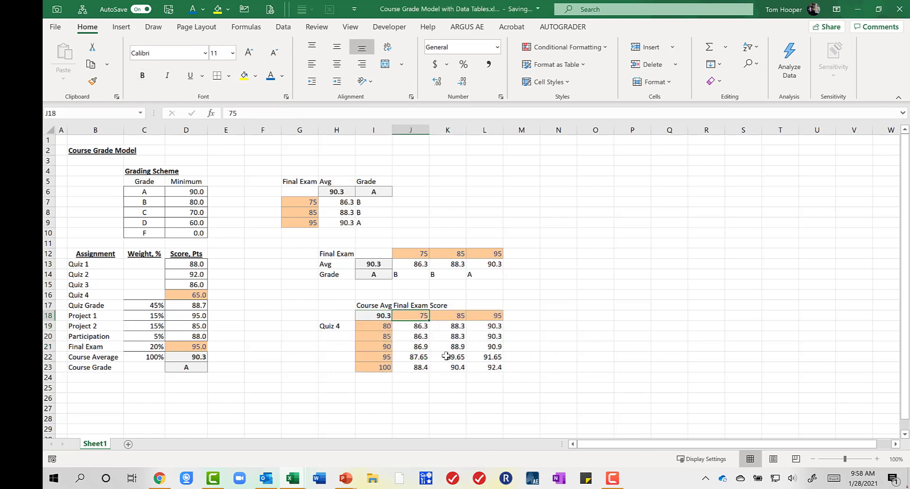
key(Down)
key(Left)
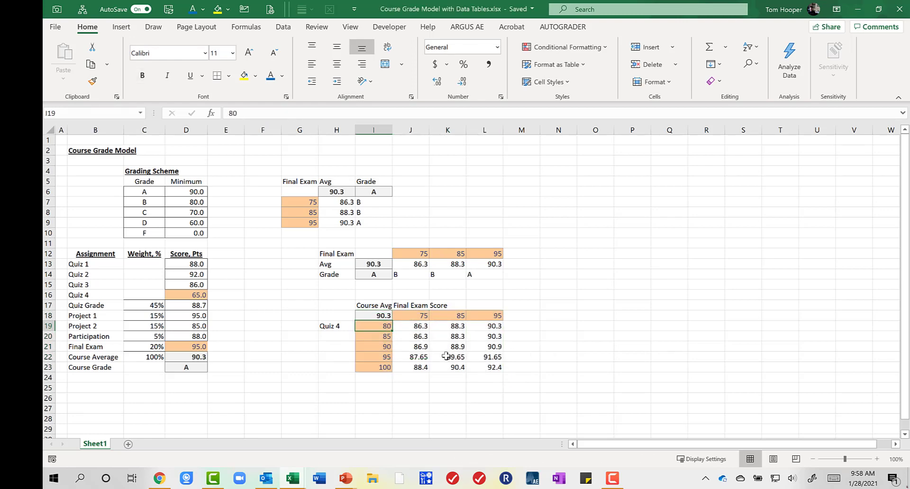
key(Right)
key(Down)
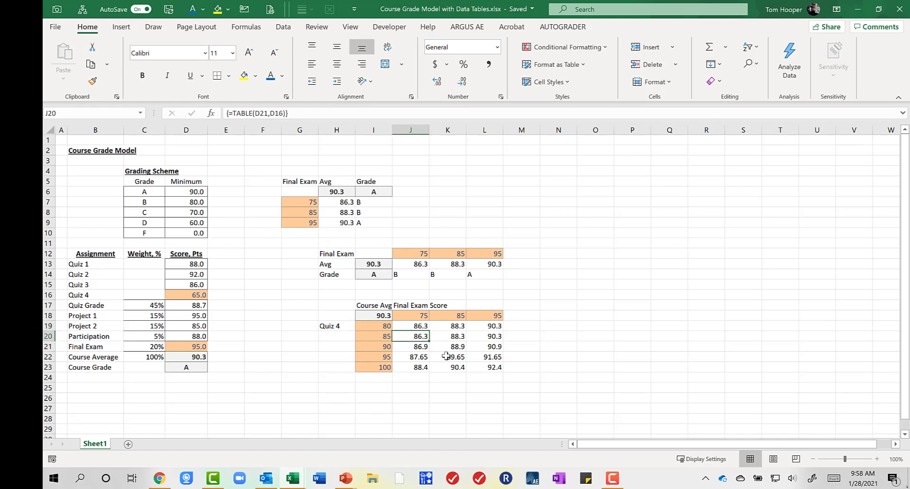
key(Right)
key(Down)
key(Down)
key(Right)
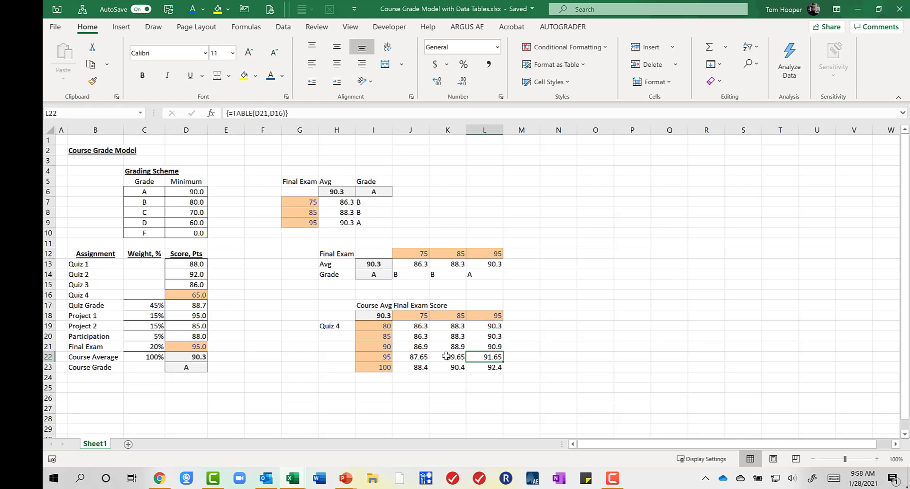
key(Up)
key(Up)
key(Up)
key(Left)
key(Left)
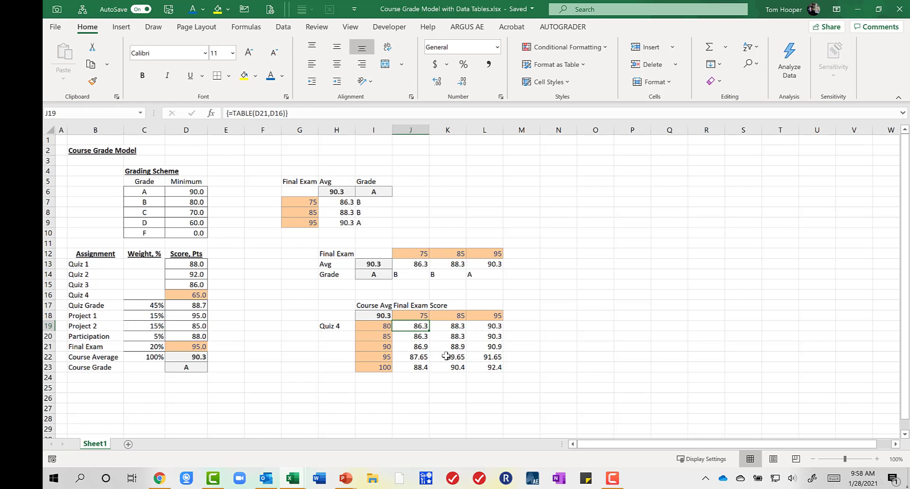
Apply the Green-Yellow-Red color scale conditional formatting to the two-variable table's results in J19:L23
key(ctrl+shift+Down)
key(ctrl+shift+Right)
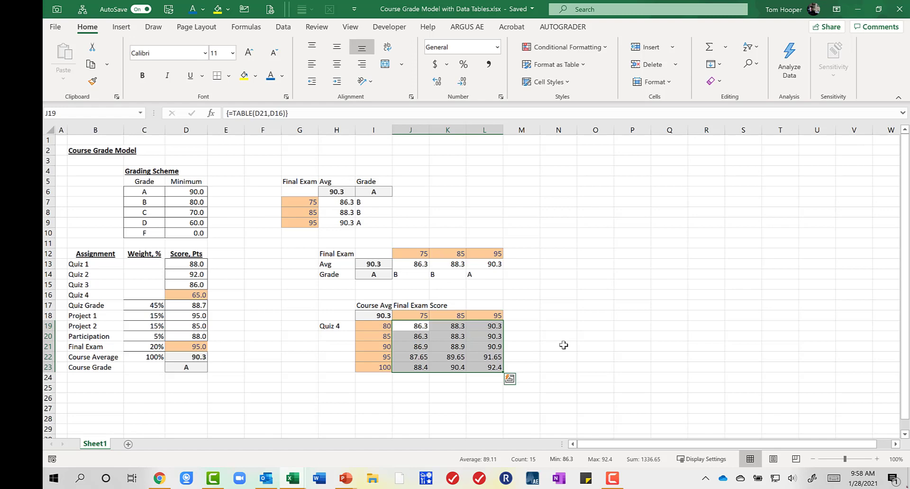
key(alt+h)
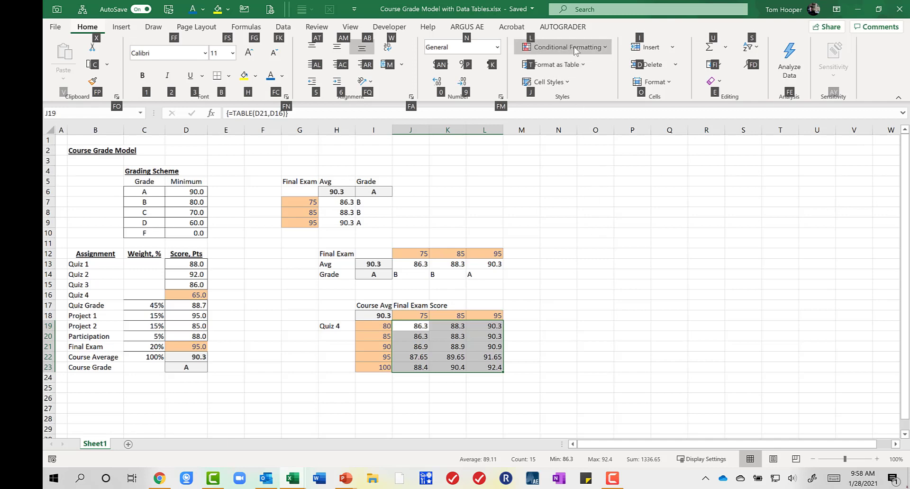
key(l)
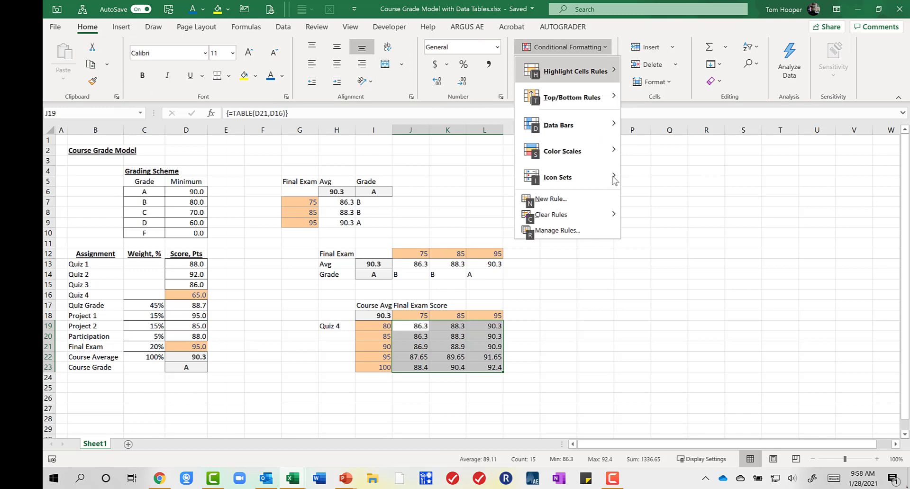
mouse_move(575, 156)
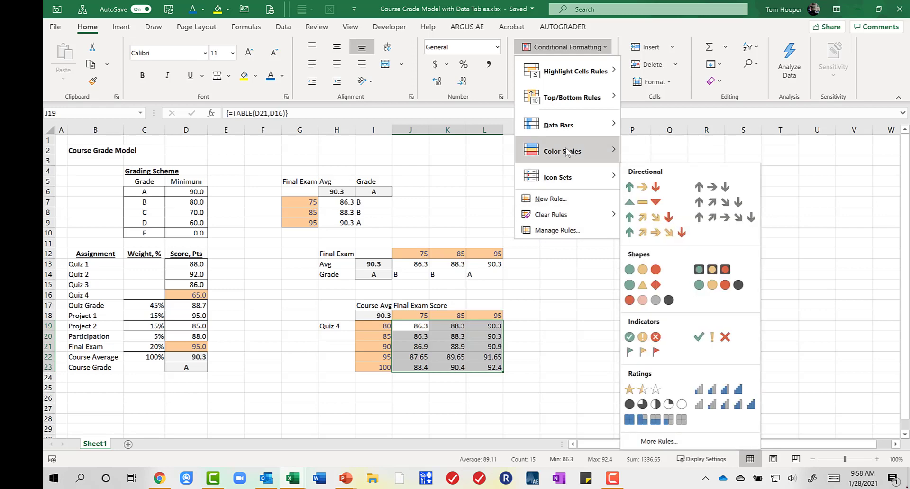
mouse_move(567, 152)
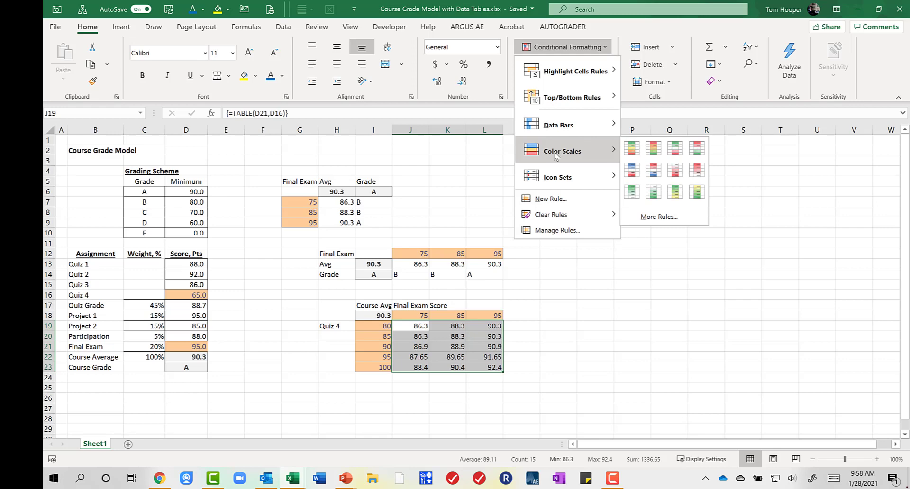
click(637, 147)
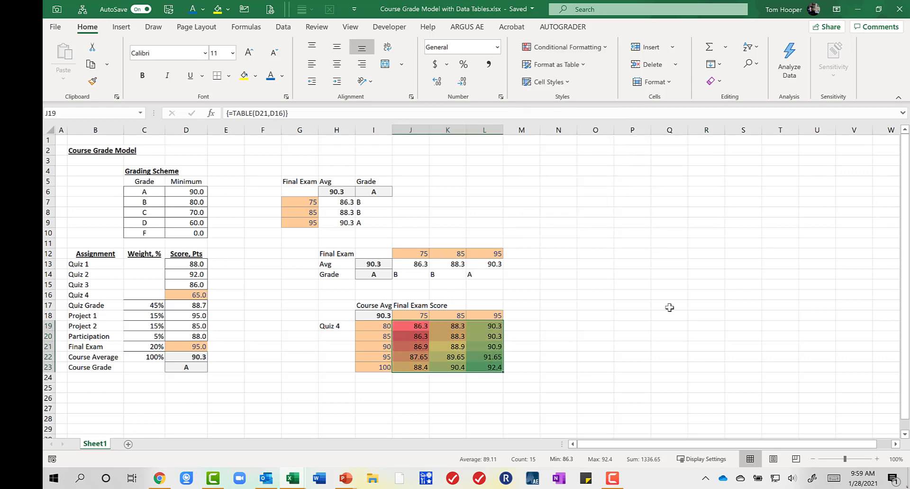
Undo the color scale on the two-way data table results J19:L23, and reapply the green-yellow-red color scale
key(ctrl+z)
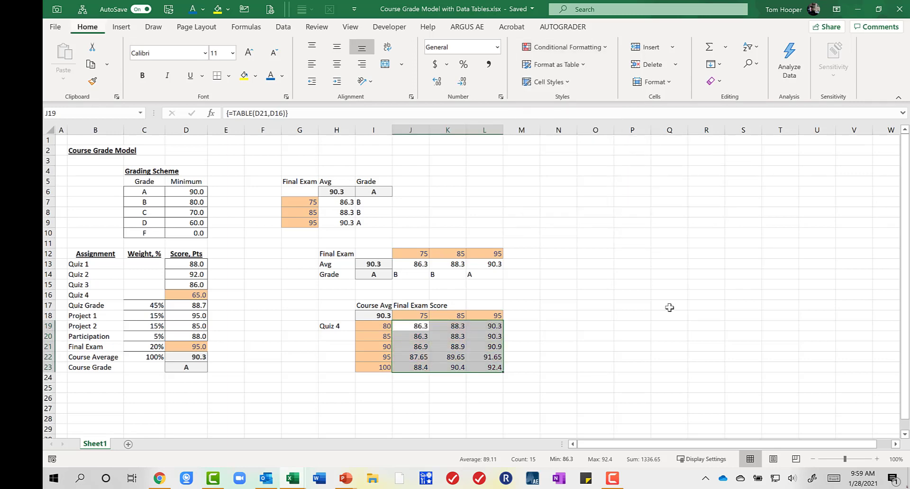
key(alt+h)
key(l)
key(s)
key(Return)
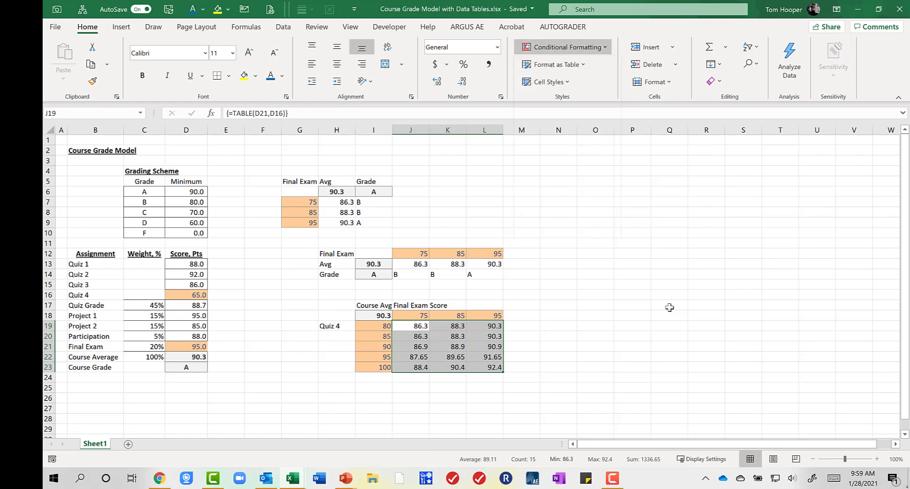
key(Up)
key(Up)
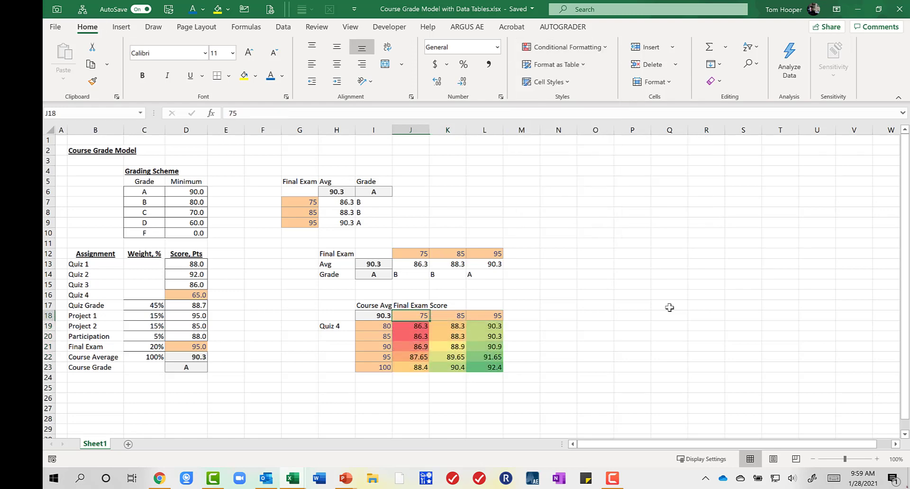
Examine the color-scaled course averages in J19:L23, comparing the columns for final exam scores of 75 and 95
key(Left)
key(Down)
key(Down)
key(Right)
key(ctrl+shift+Down)
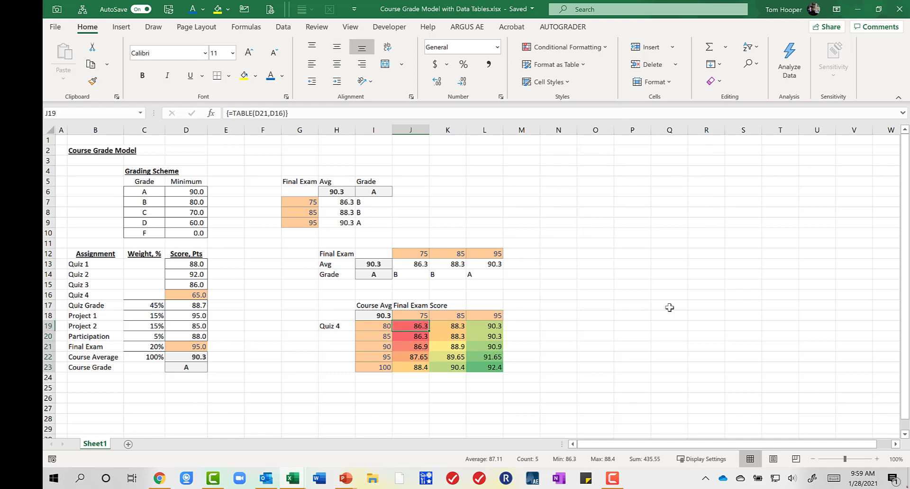
key(ctrl+shift+Right)
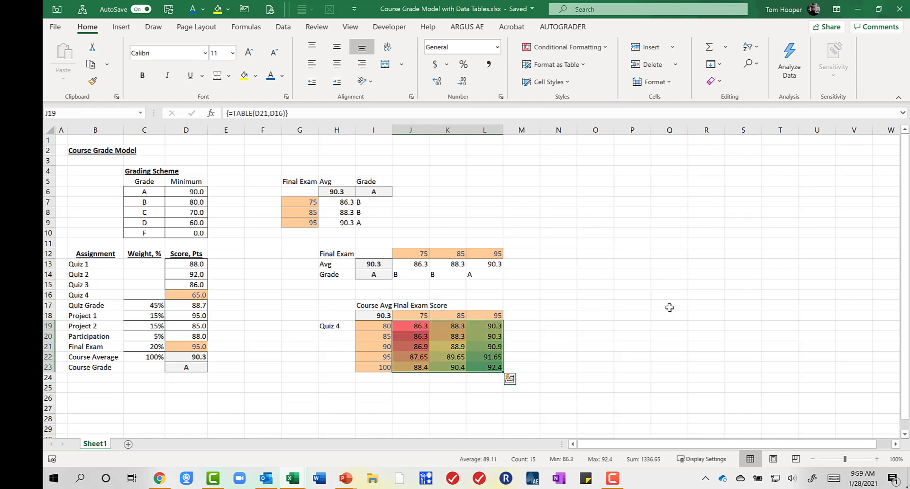
key(Down)
key(Down)
key(Down)
key(Down)
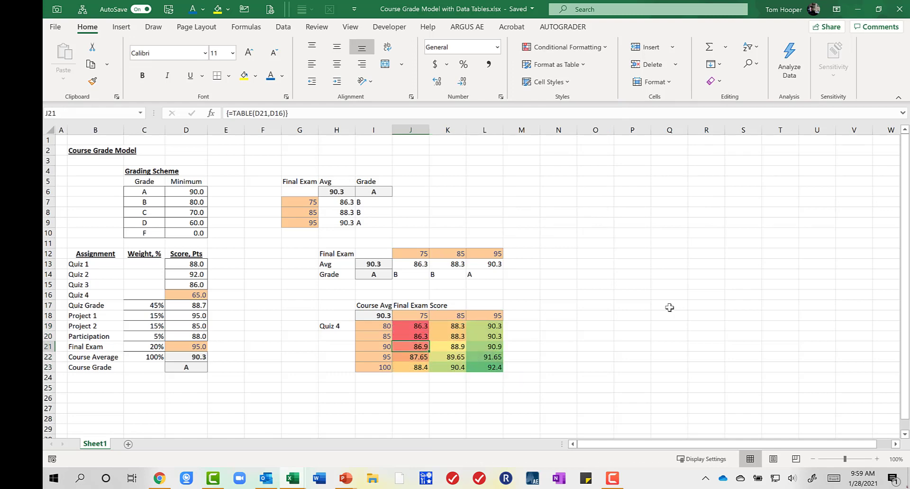
key(Up)
key(Up)
key(Up)
key(Up)
key(Up)
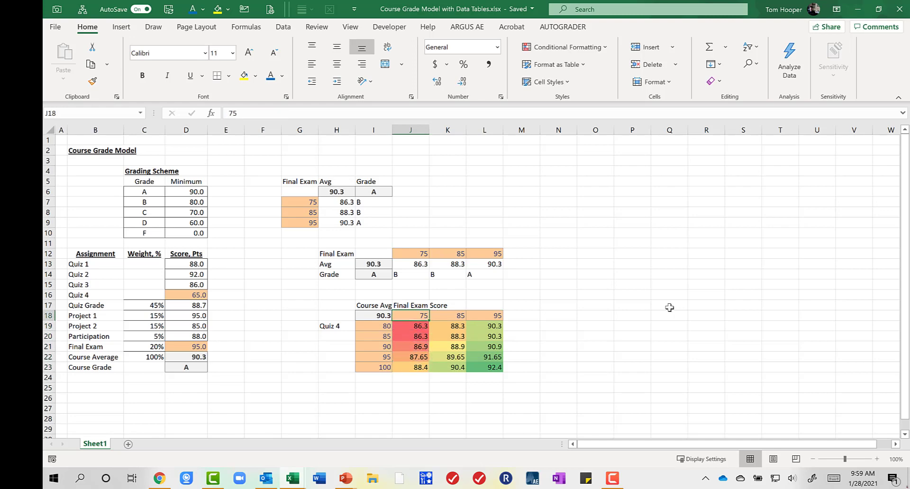
key(Down)
key(Down)
key(Down)
key(Down)
key(Down)
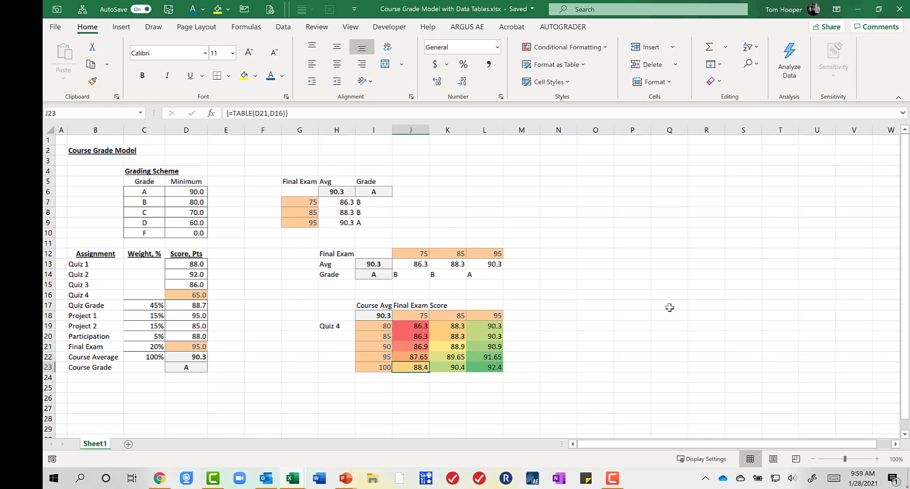
key(Up)
key(Up)
key(Up)
key(Up)
key(Right)
key(Right)
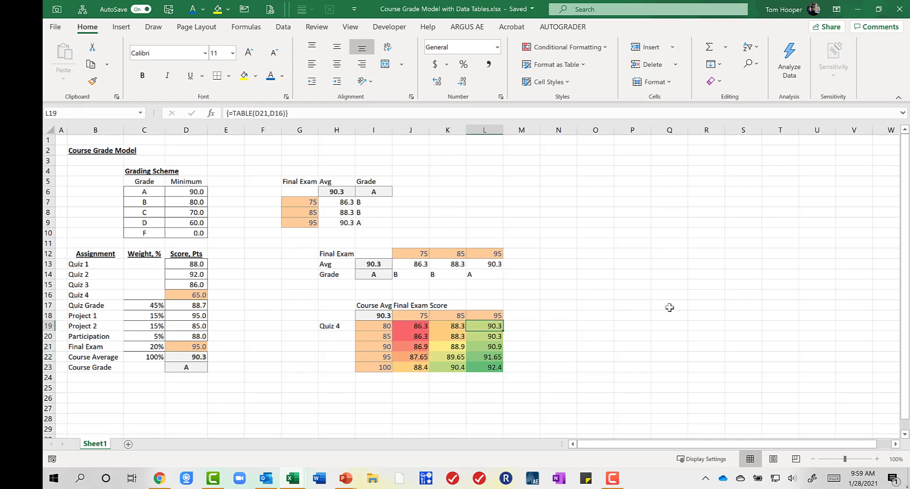
key(Down)
key(Down)
key(Down)
key(Down)
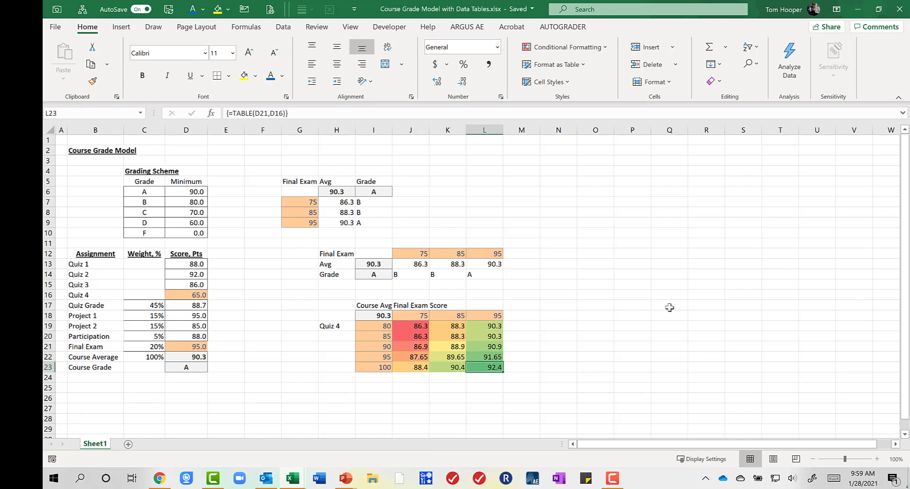
key(Left)
key(Left)
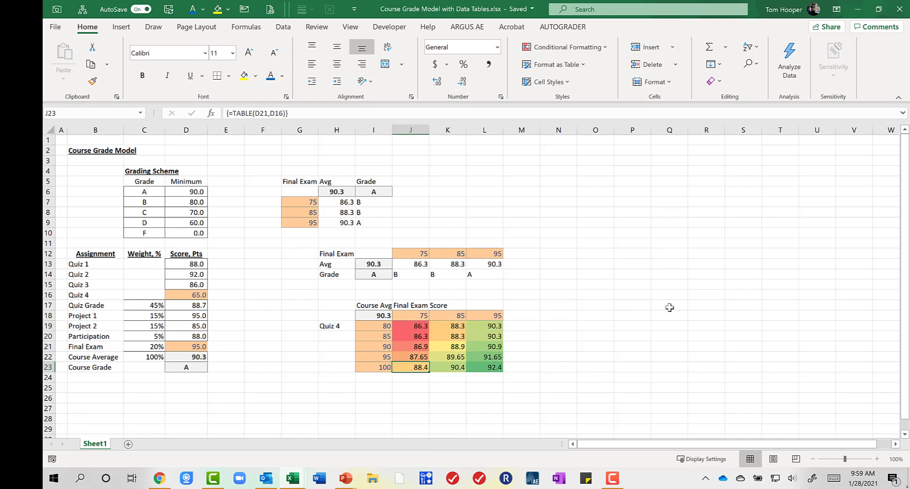
key(Right)
key(Right)
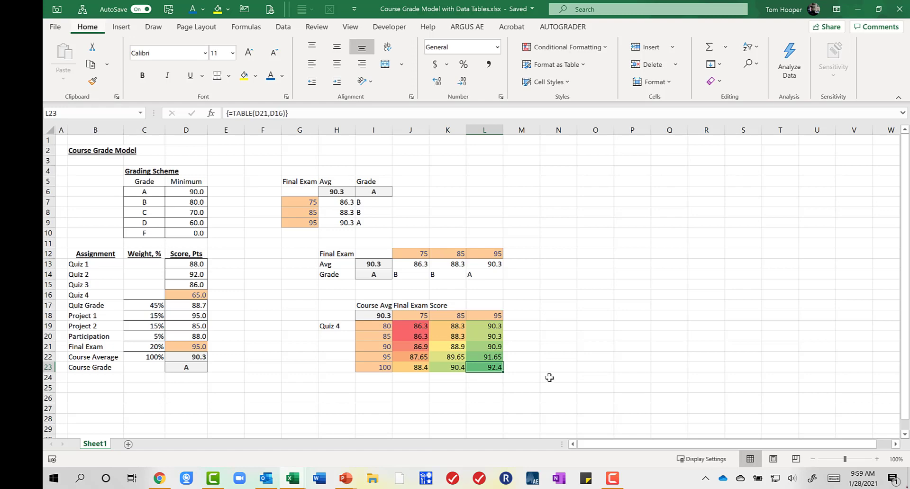
Clear the conditional formatting rules from the entire sheet
key(alt+h)
key(l)
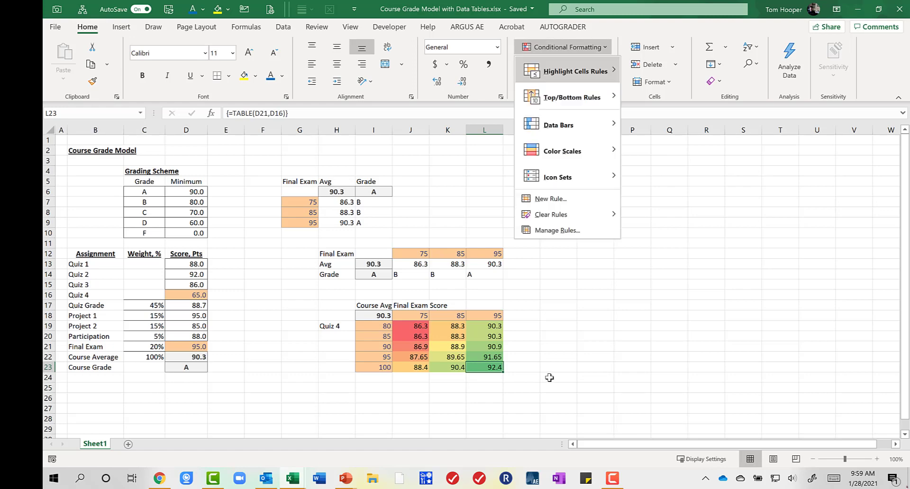
key(Up)
key(Up)
key(Right)
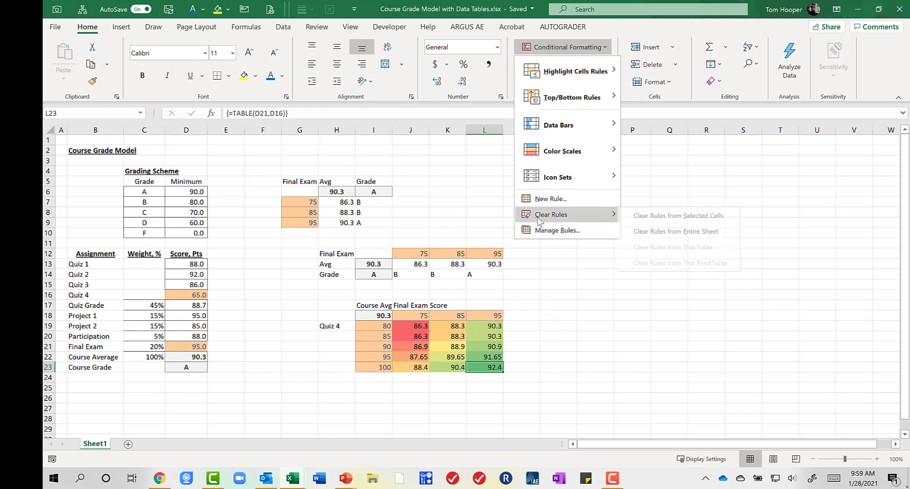
click(674, 232)
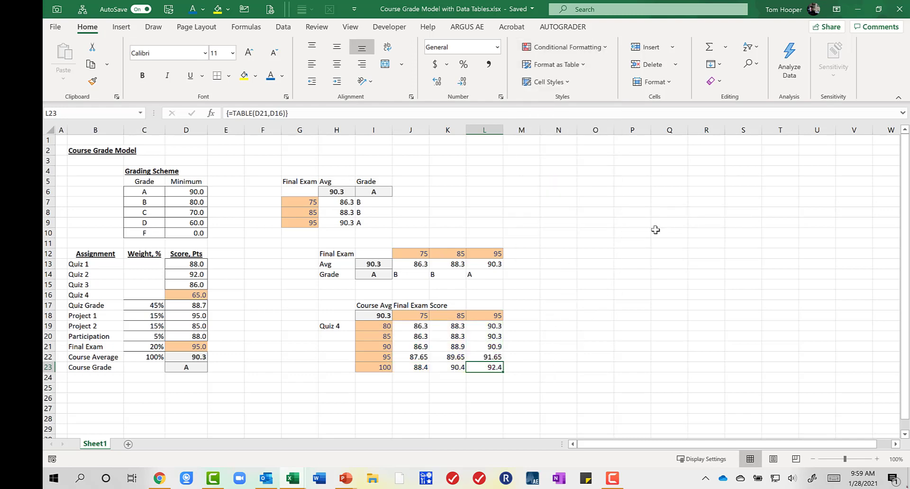
Apply the green-yellow-red color scale to the data table results in J19:L23
key(shift+Up)
key(shift+Up)
key(shift+Up)
key(shift+Up)
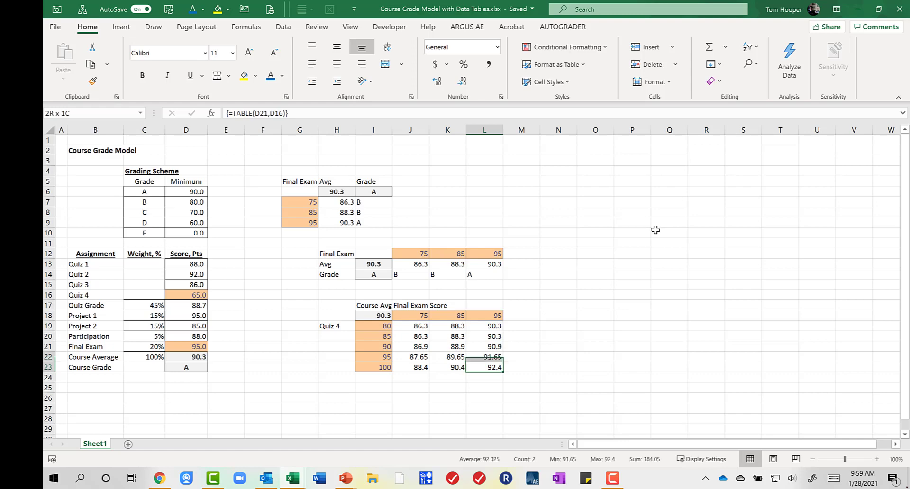
key(shift+Left)
key(shift+Left)
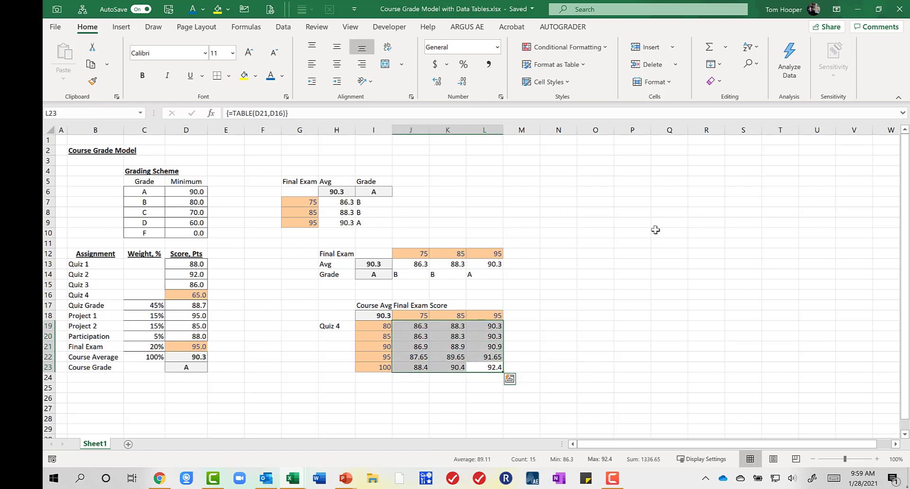
key(alt+h)
key(l)
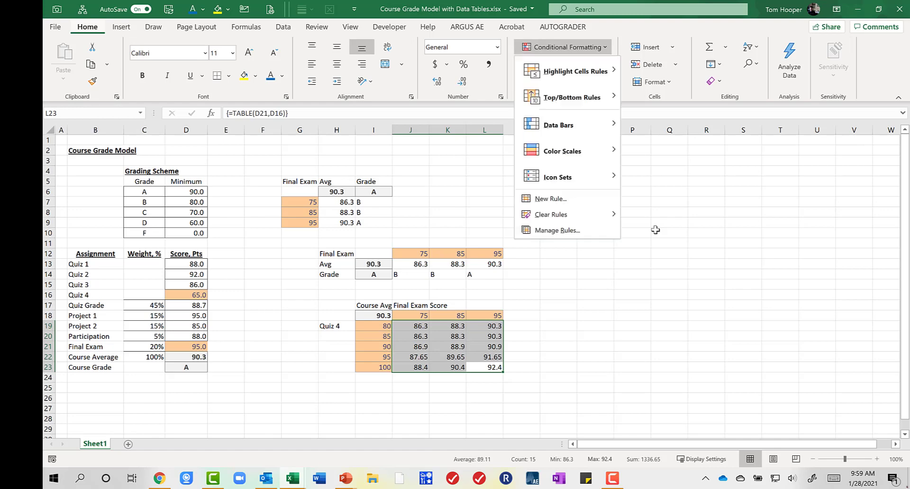
key(s)
key(Return)
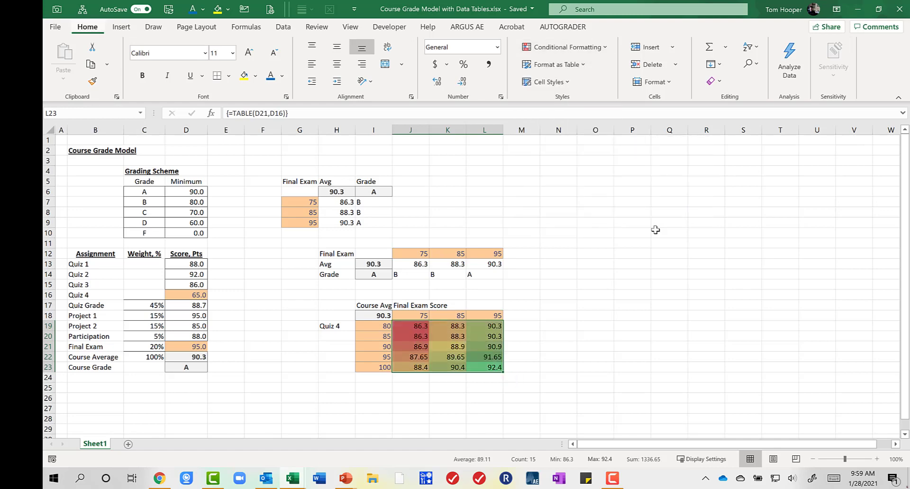
Clear the conditional formatting rules from only the selected data table cells J19:L23
key(alt+h)
key(l)
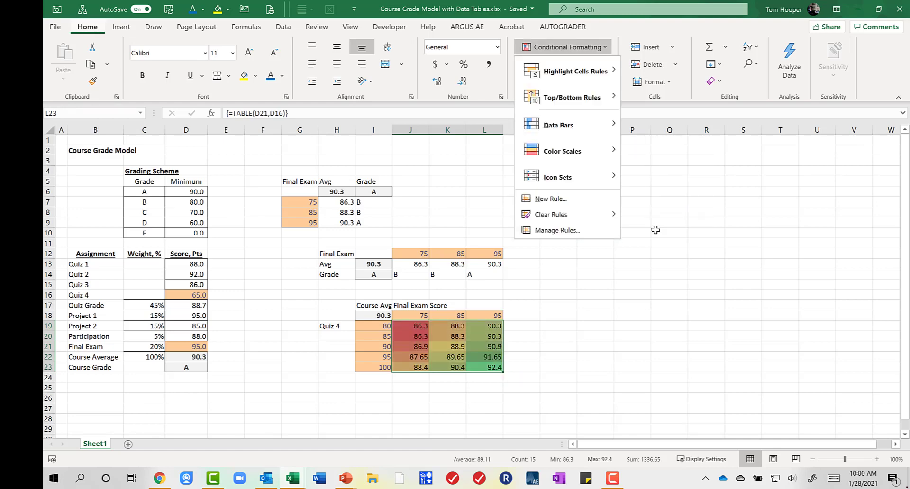
key(c)
key(s)
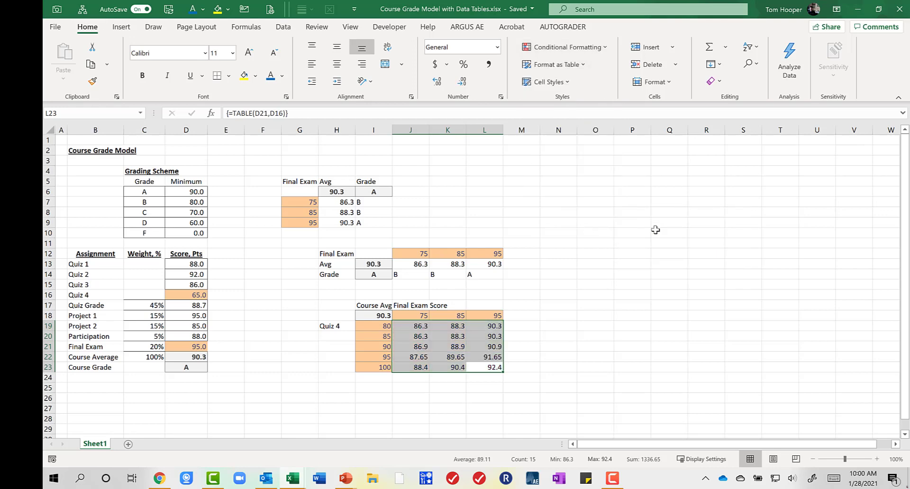
Move to the empty cell G17 outside the data table and save the workbook
key(Left)
key(Up)
key(Up)
key(Up)
key(Left)
key(Up)
key(Up)
key(Left)
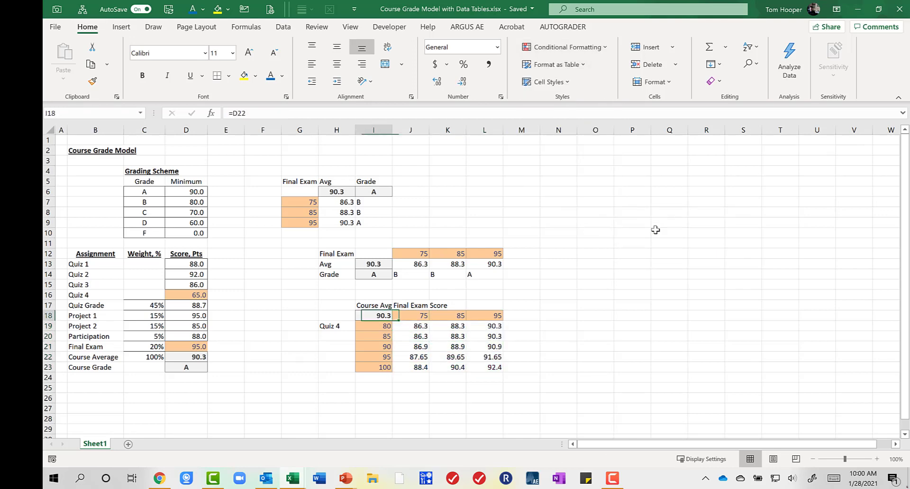
key(Down)
key(Up)
key(Left)
key(Up)
key(Left)
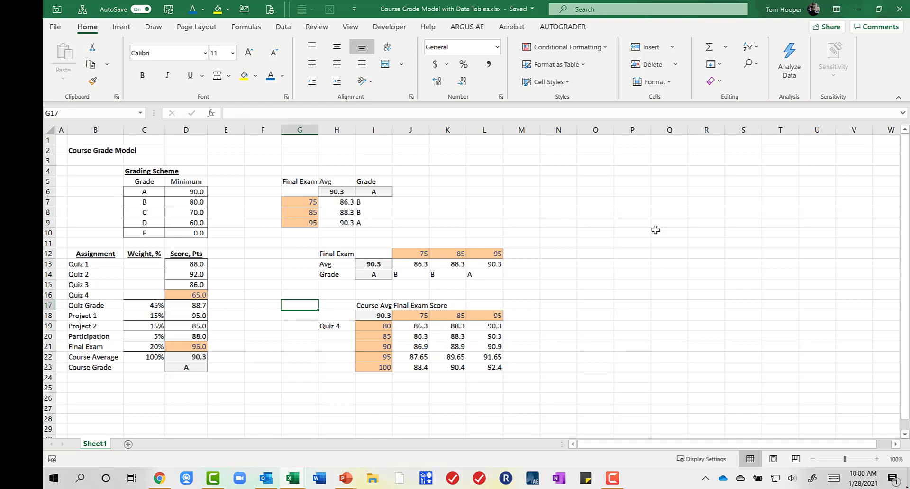
key(ctrl+s)
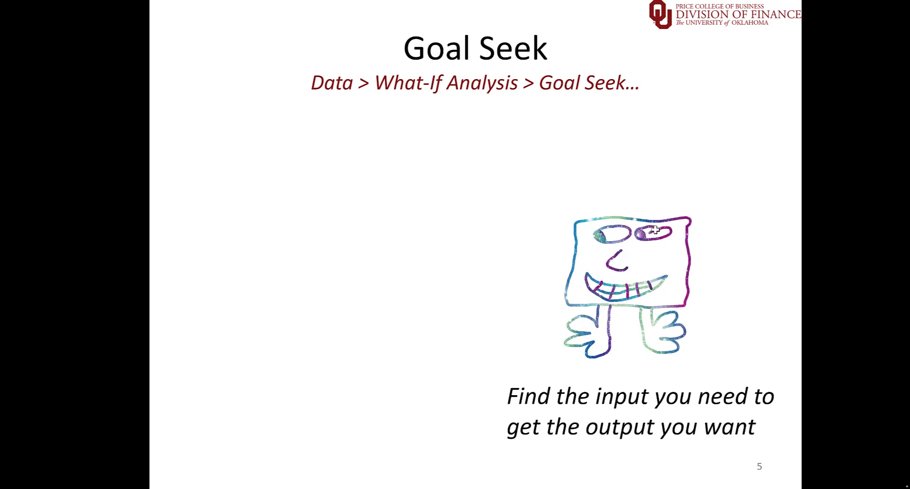
key(Right)
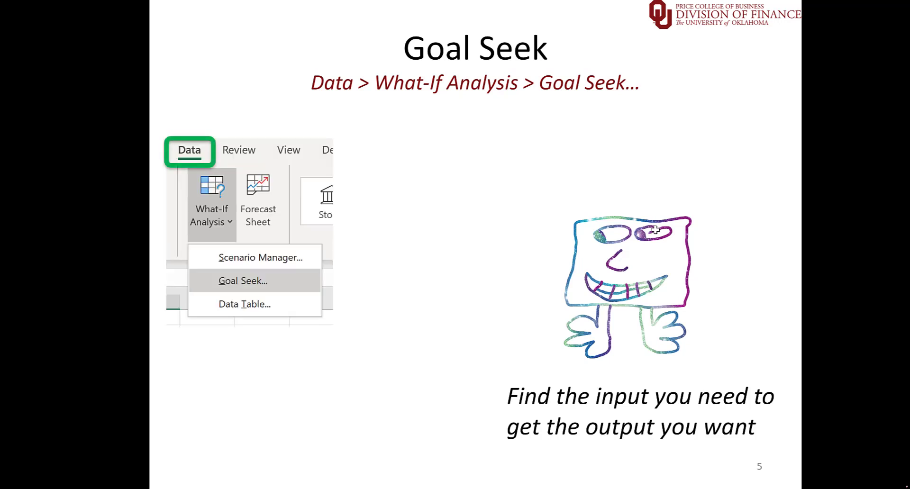
key(Right)
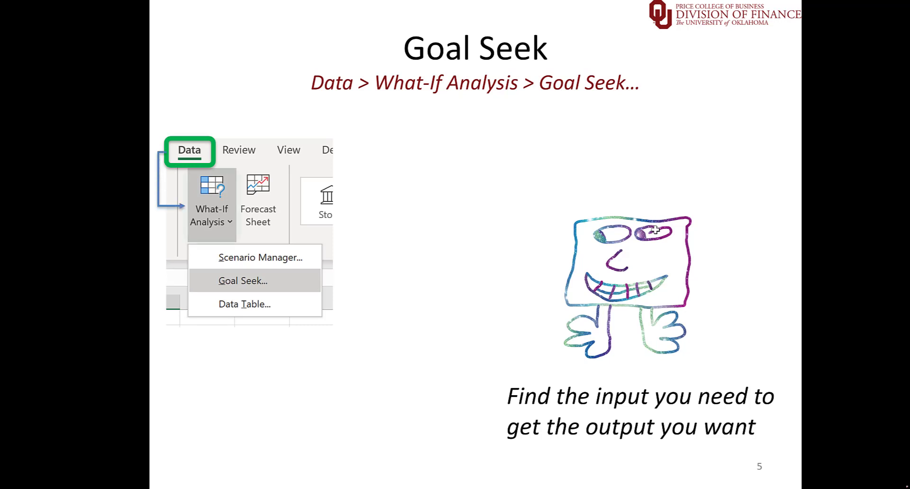
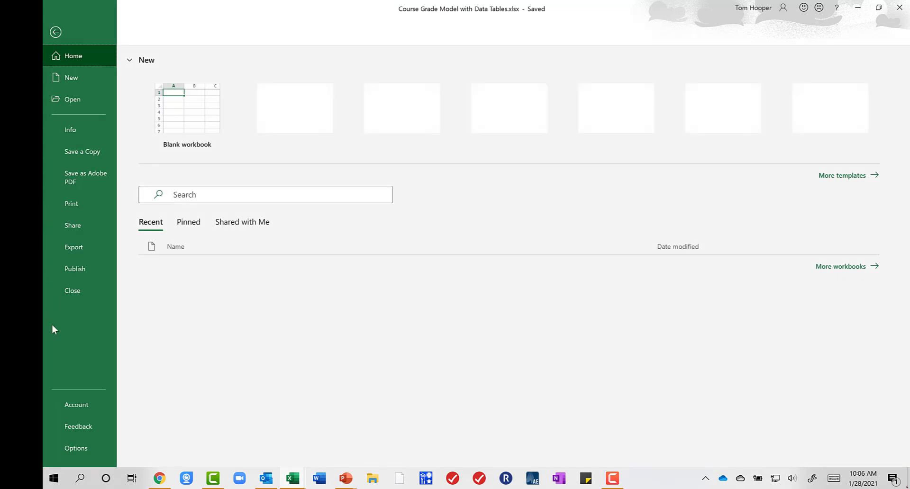
Check in the program options which Excel add-ins are available and enabled, and close the list without changes
click(82, 448)
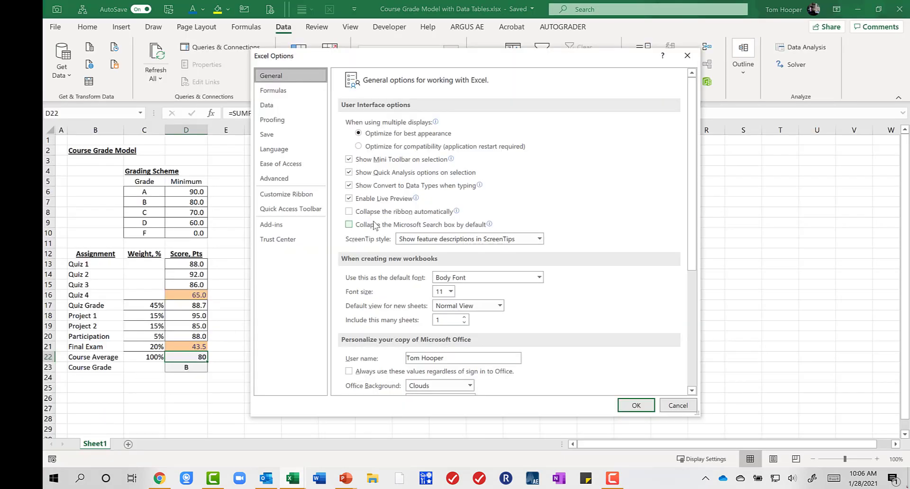
click(292, 225)
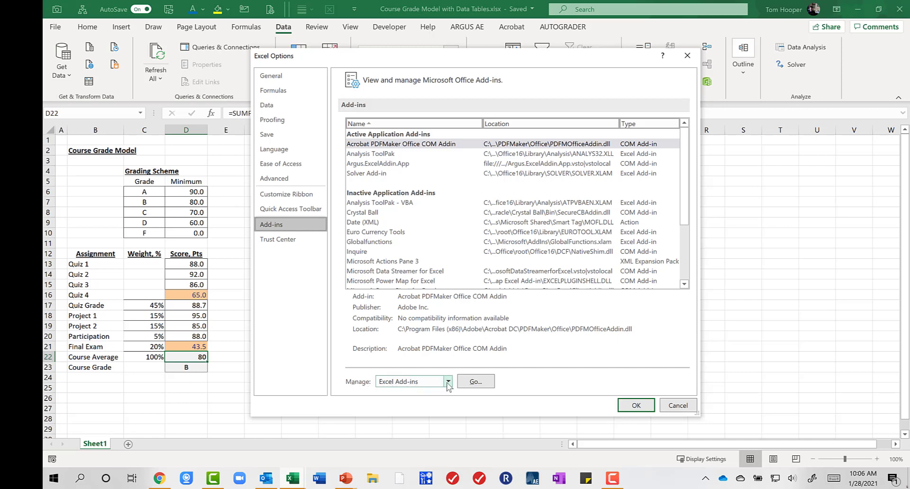
click(475, 382)
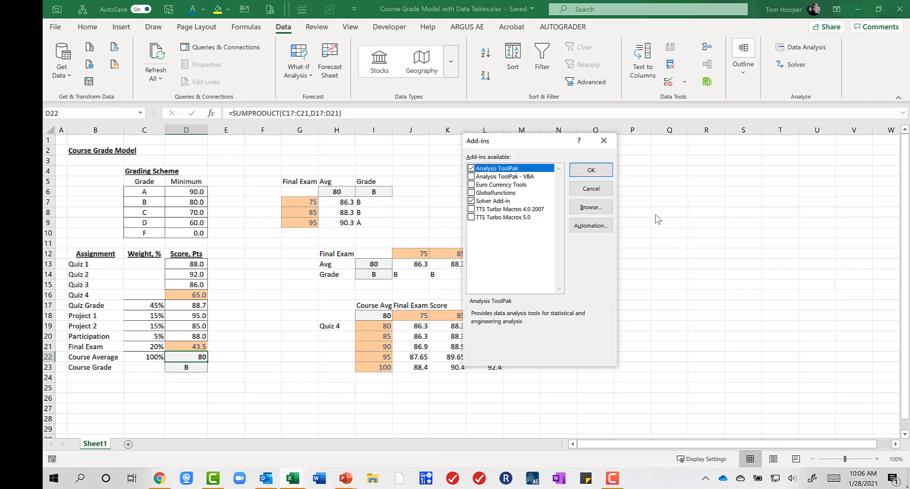
click(606, 191)
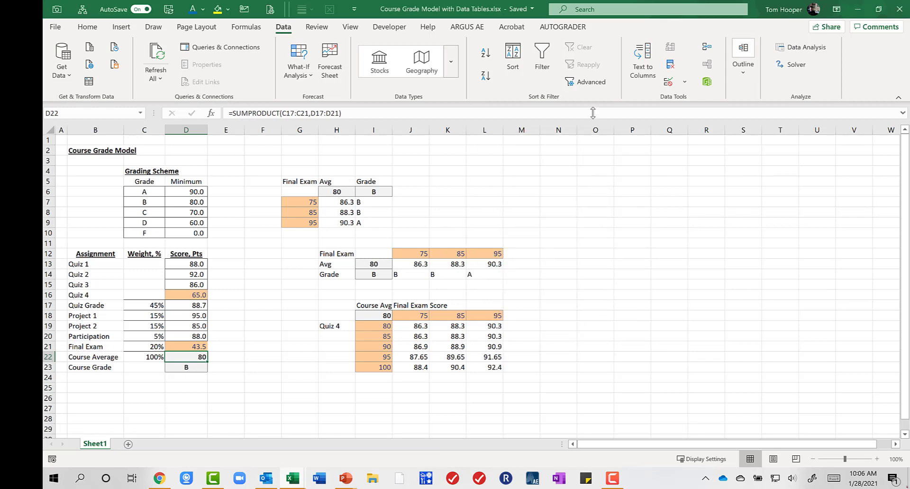
View the Solver parameters set up for the Course Average in D22 and close them without solving
click(791, 65)
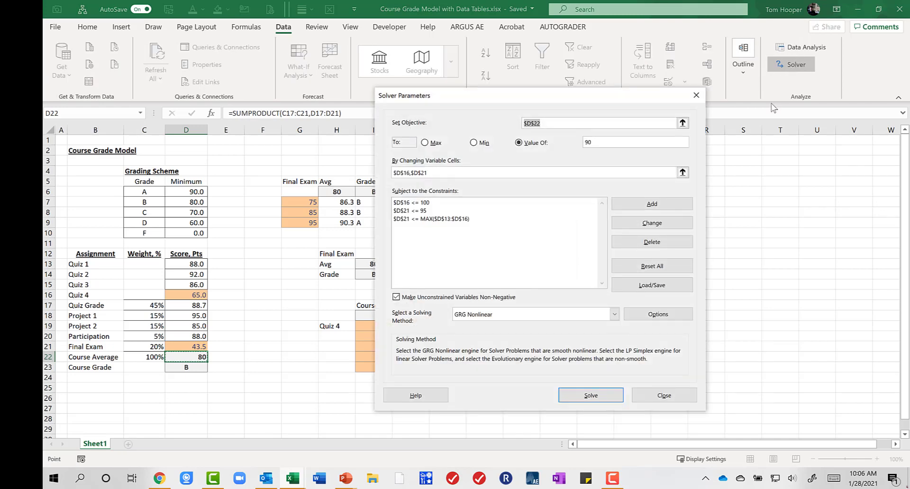
click(681, 395)
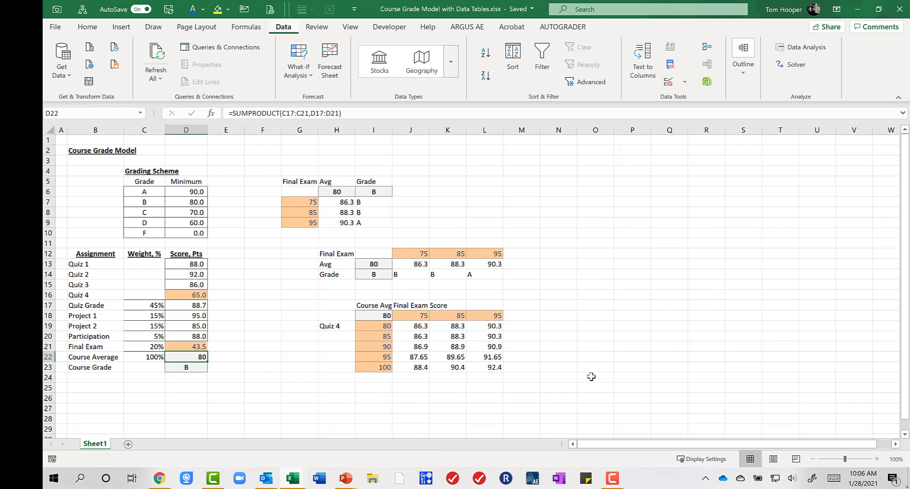
key(alt+a)
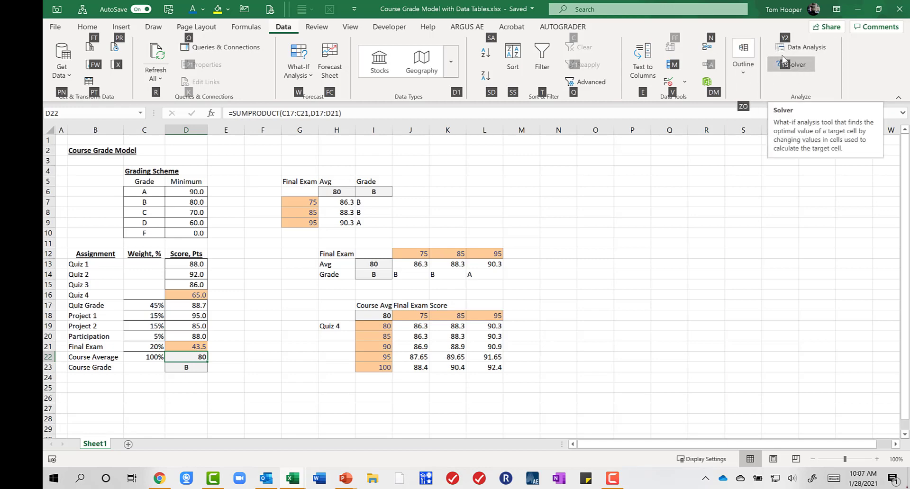
click(541, 347)
key(alt)
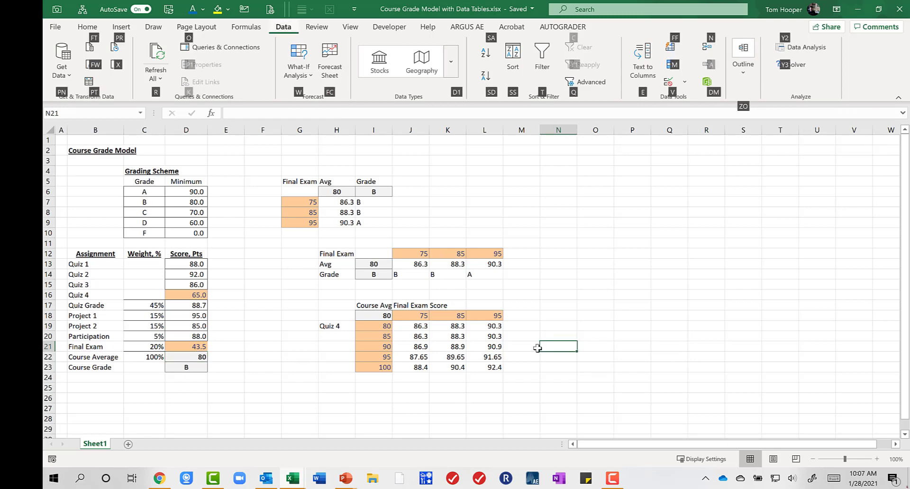
Open the Solver parameters for the Course Average and review the constraint limiting Quiz 4 in D16 to at most 100
key(y)
key(3)
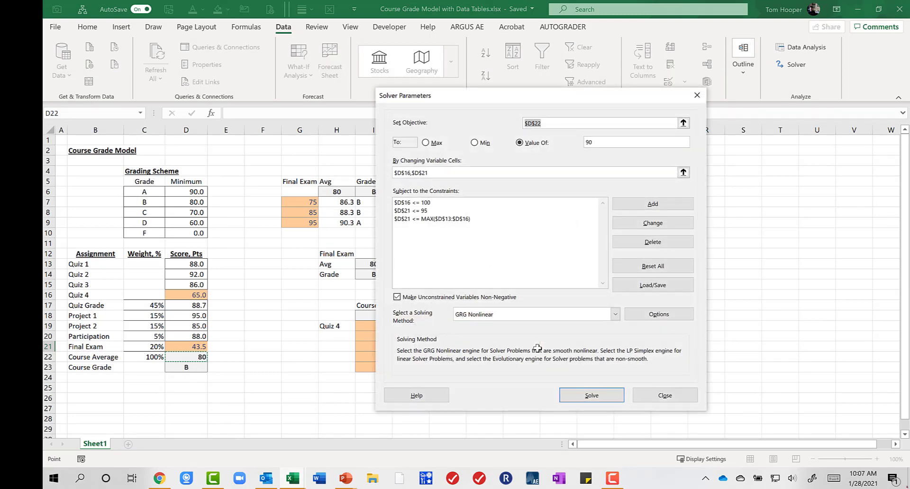
drag(454, 99, 555, 99)
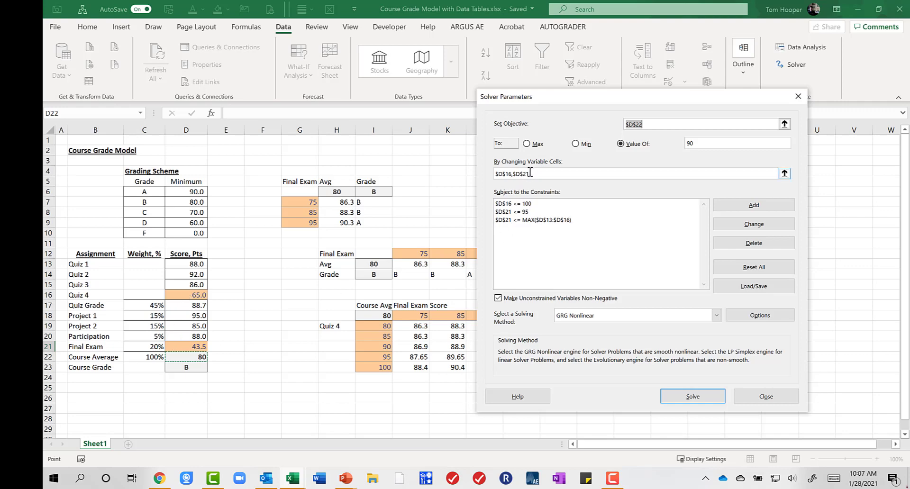
click(530, 204)
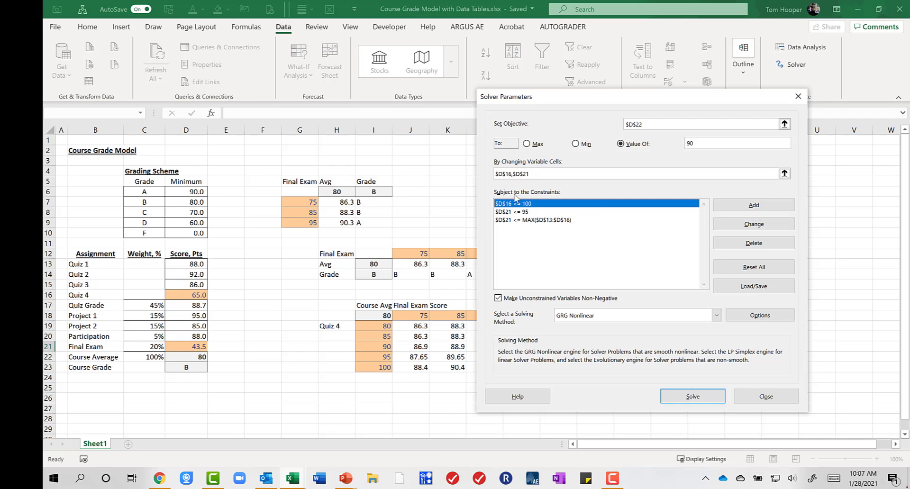
click(732, 225)
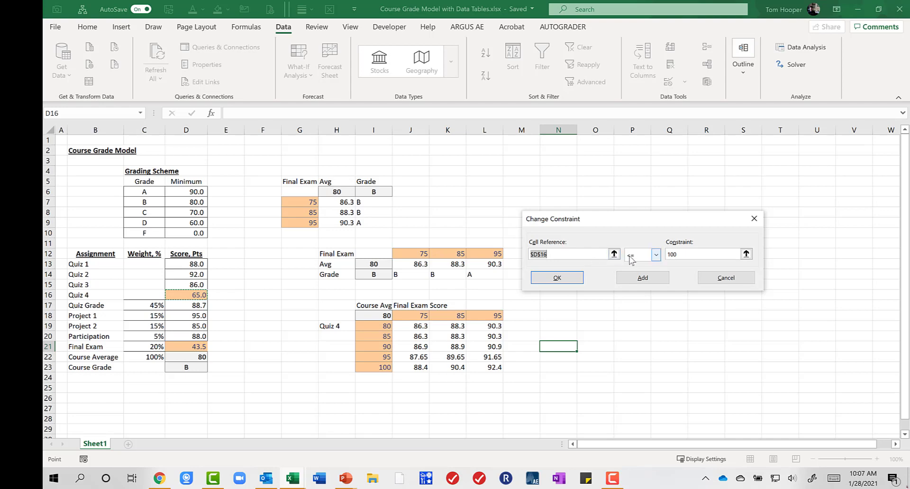
click(557, 279)
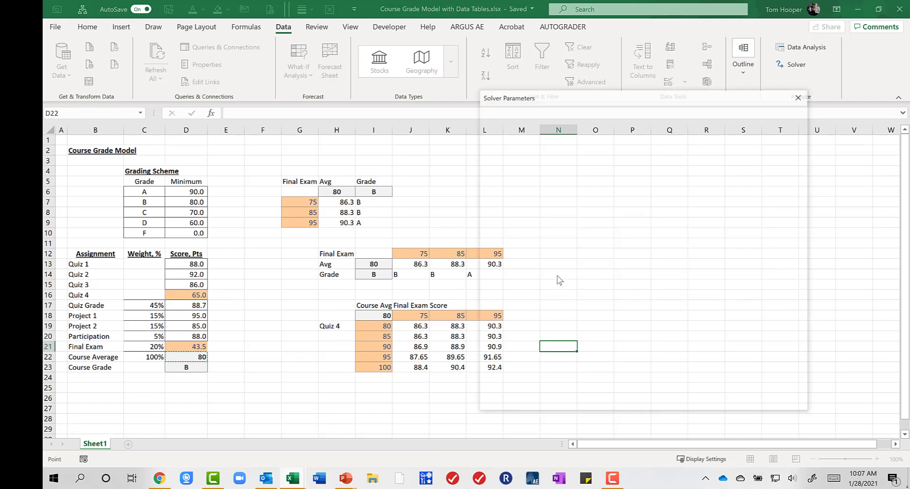
Review the two Solver constraints on the Final Exam in D21: at most 95 and at most MAX($D$13:$D$16)
click(531, 213)
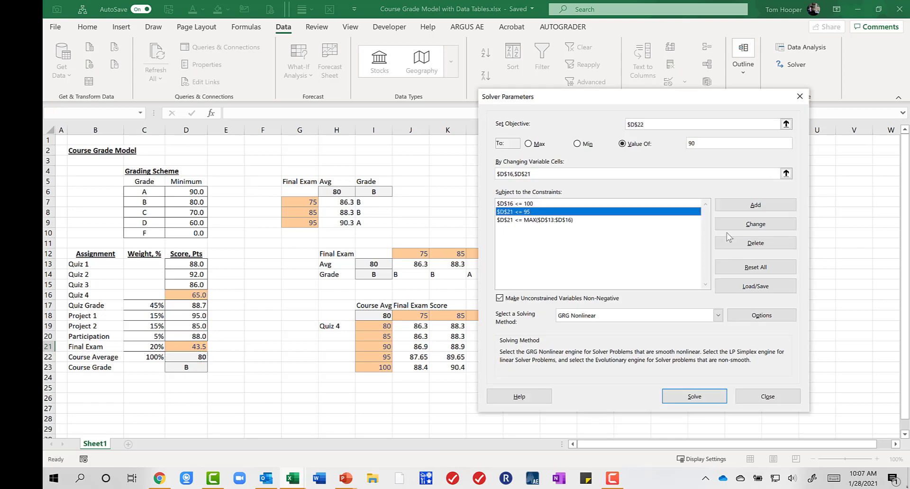
click(755, 224)
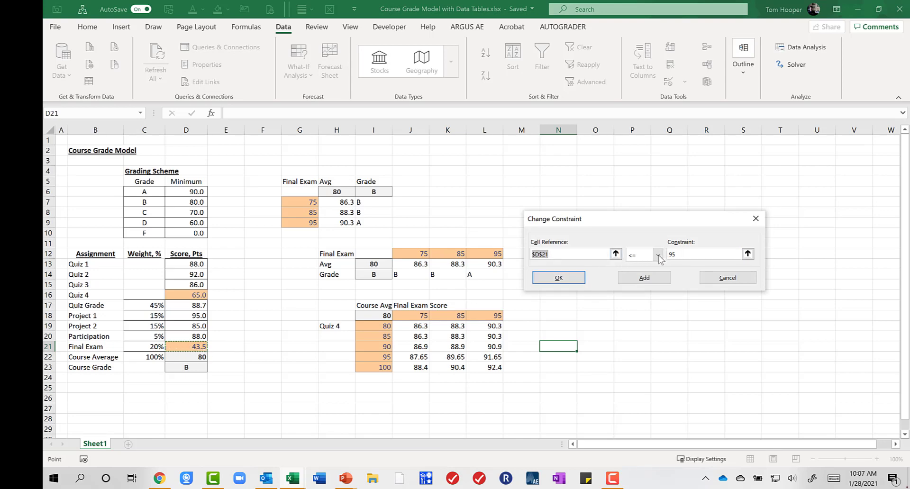
click(558, 278)
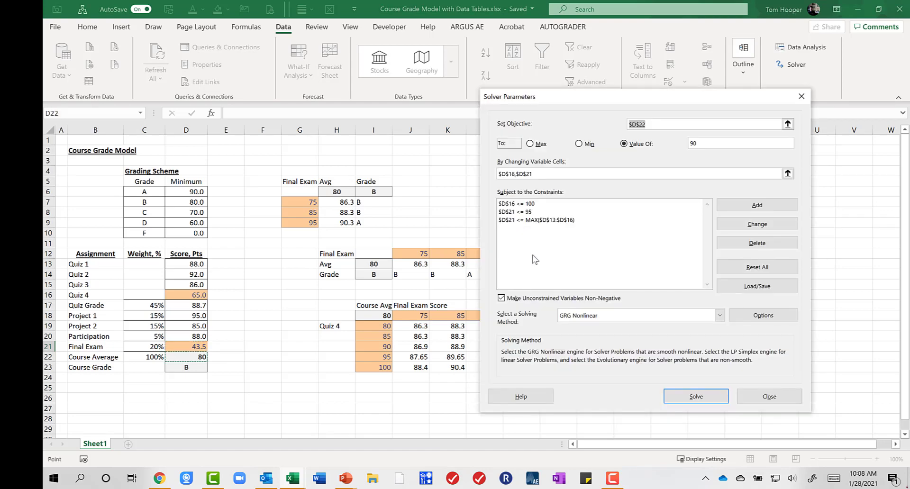
click(562, 221)
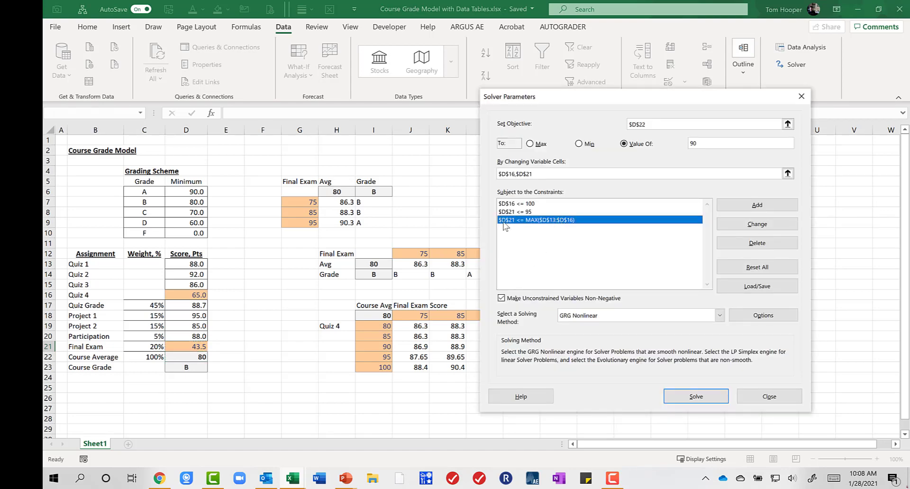
click(743, 228)
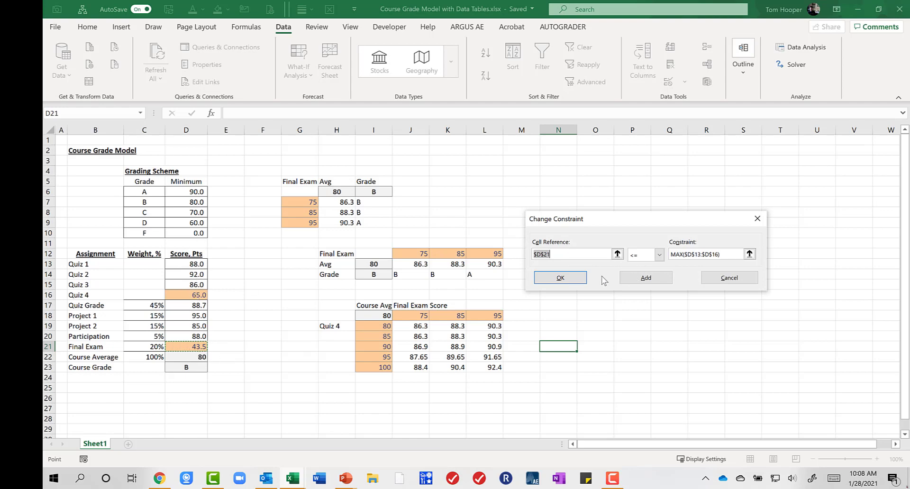
click(557, 278)
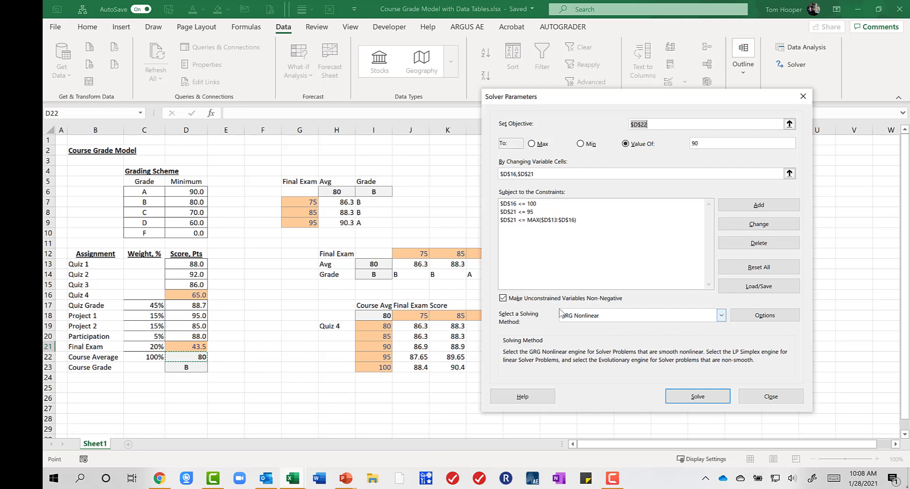
View the available solving methods, run Solver with GRG Nonlinear for a Course Average of 90, and discard the result
click(721, 315)
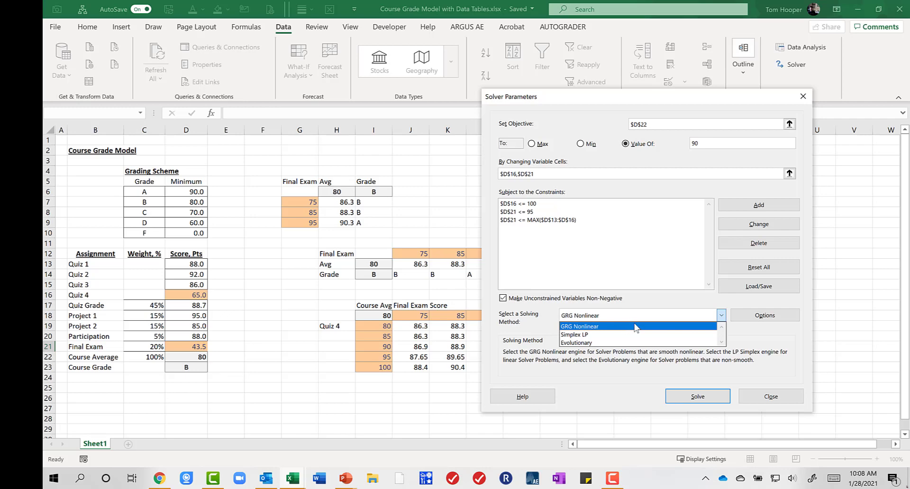
click(642, 303)
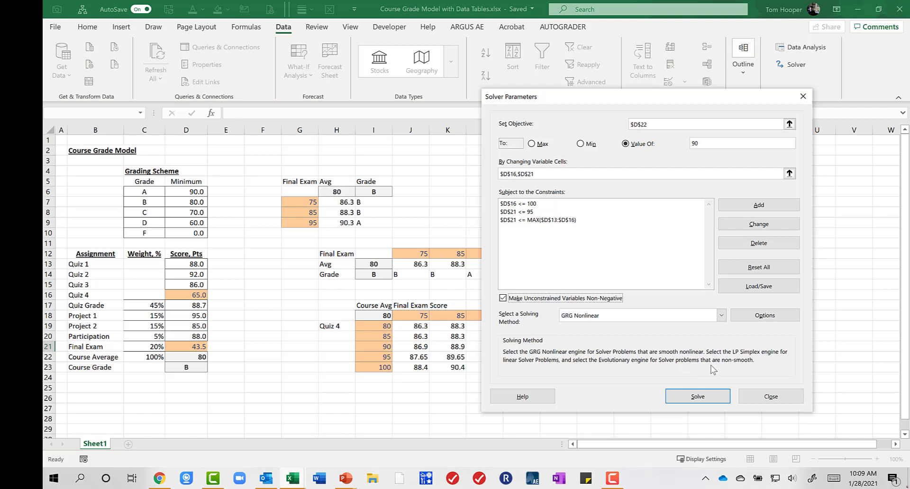
click(698, 397)
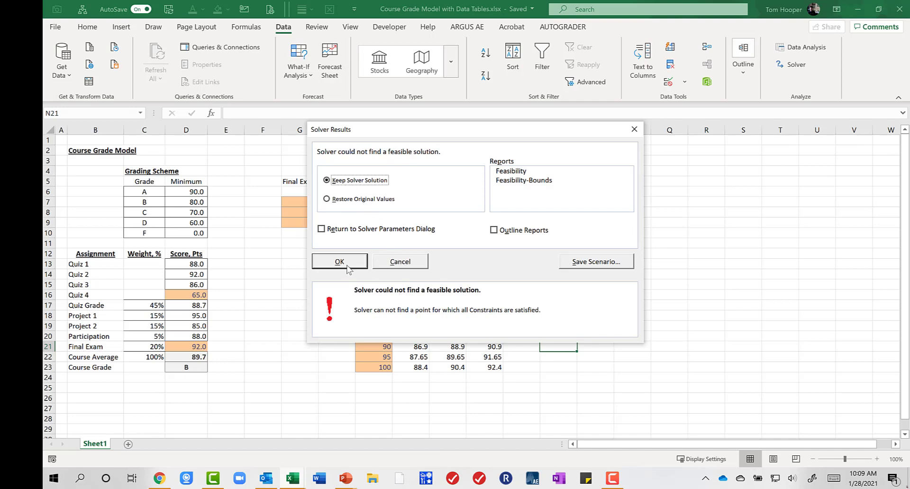
click(408, 264)
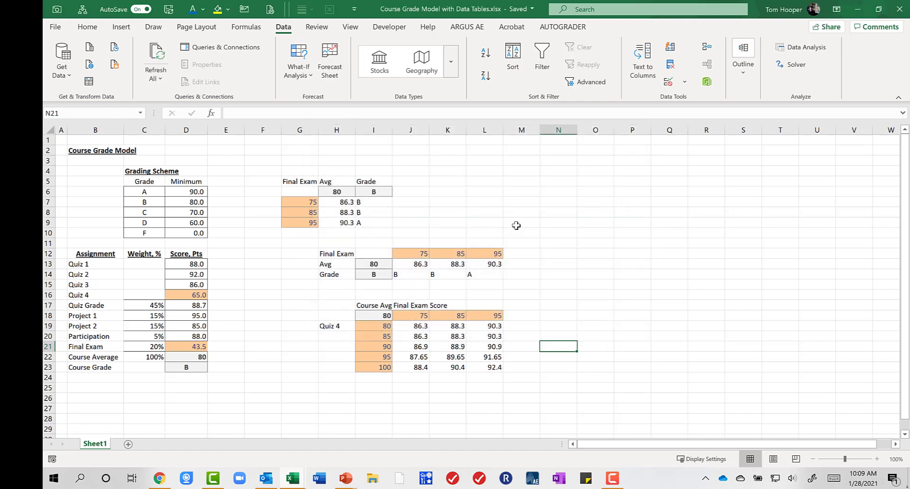
Set the Solver target value for the Course Average to 80, solve, and dismiss the results without keeping the solution
click(796, 65)
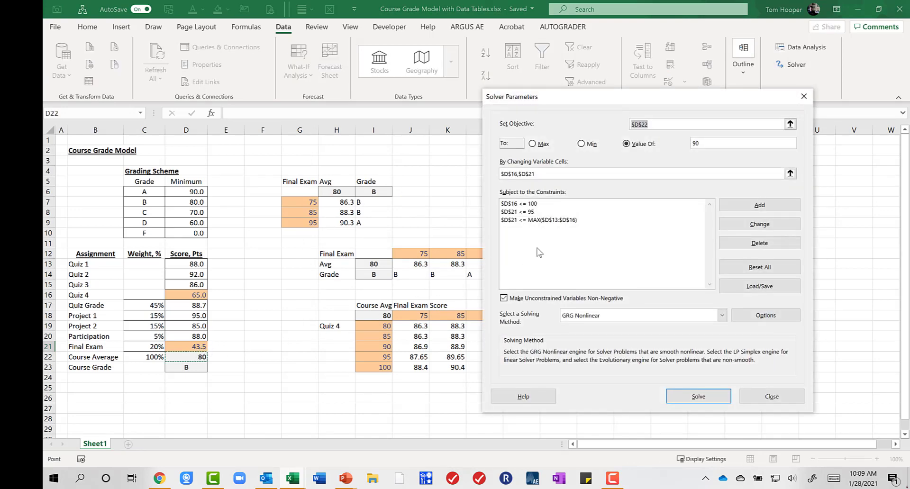
click(716, 143)
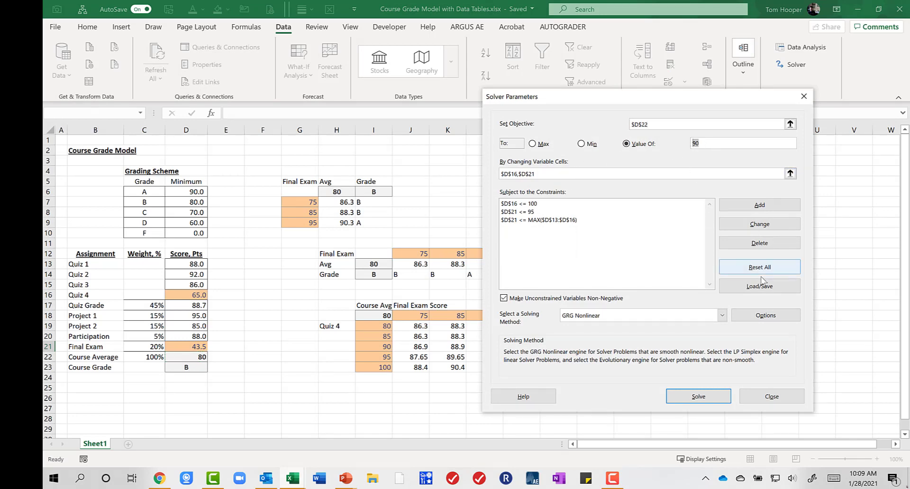
text(80)
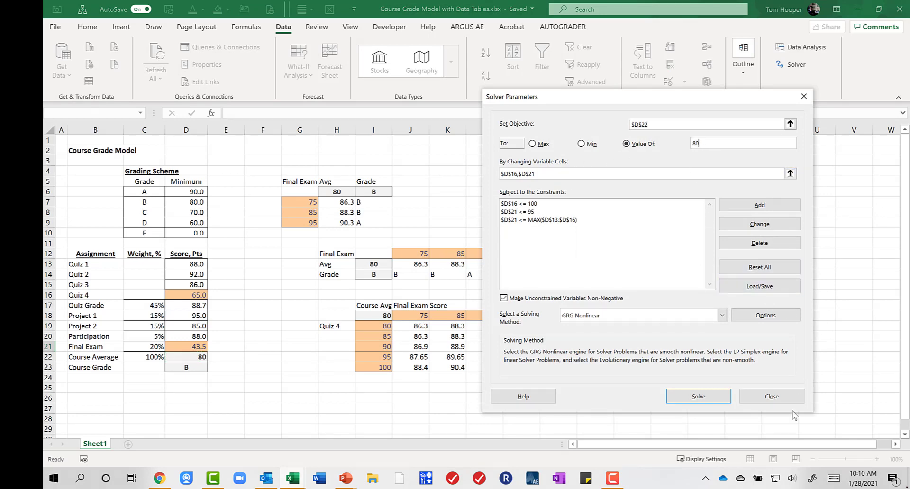
click(721, 399)
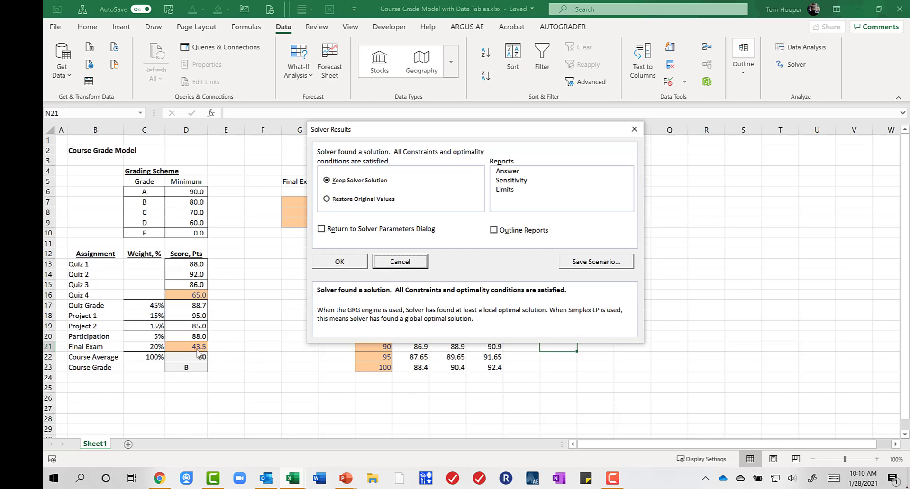
drag(428, 136, 602, 173)
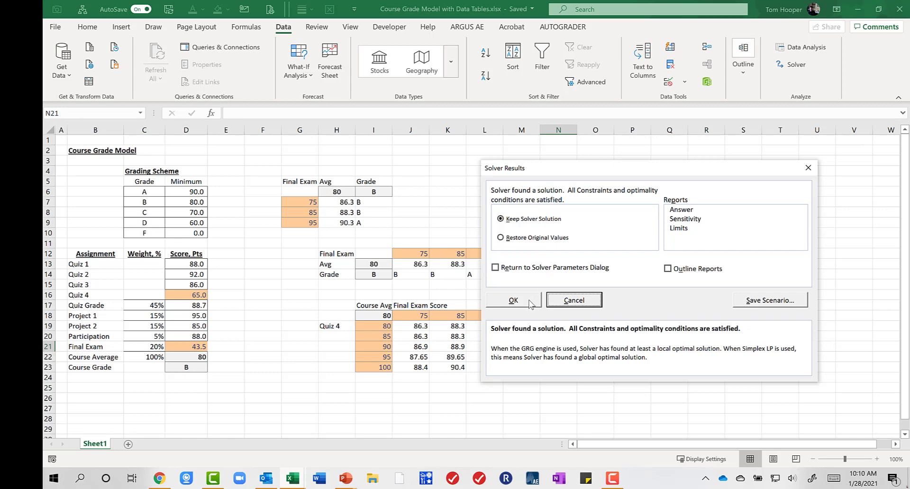
click(583, 302)
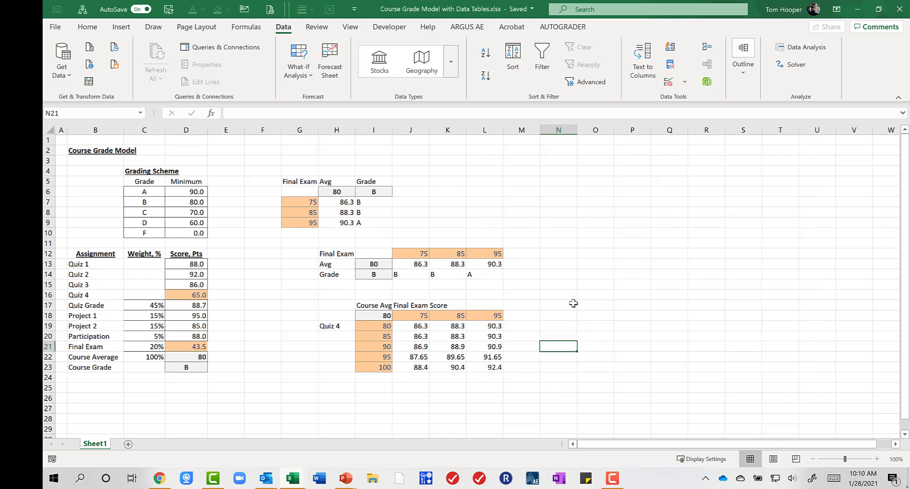
Compare the Solver parameters with the Goal Seek settings, closing each without running it
click(799, 66)
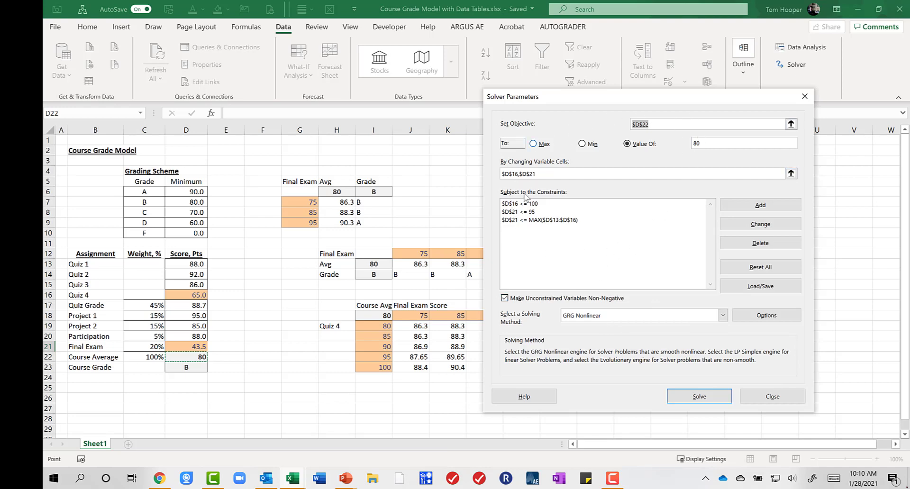
click(772, 397)
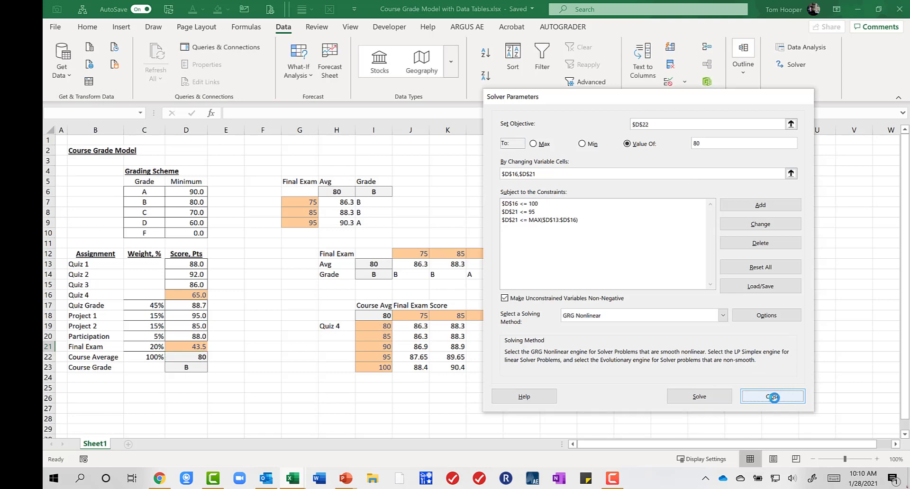
click(271, 345)
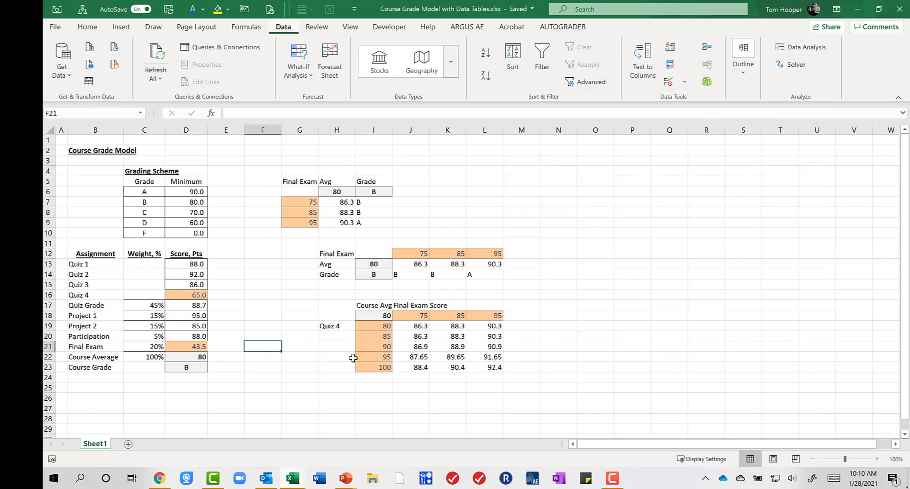
key(alt+a)
key(w)
key(g)
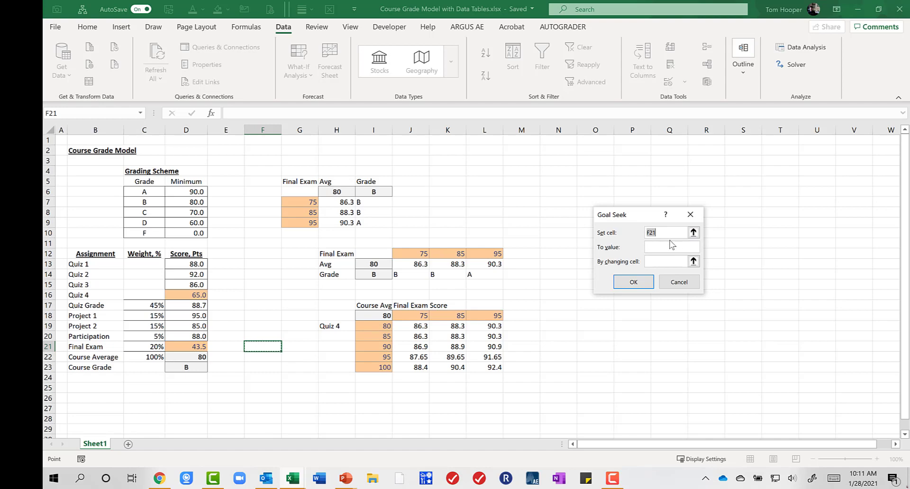
click(680, 283)
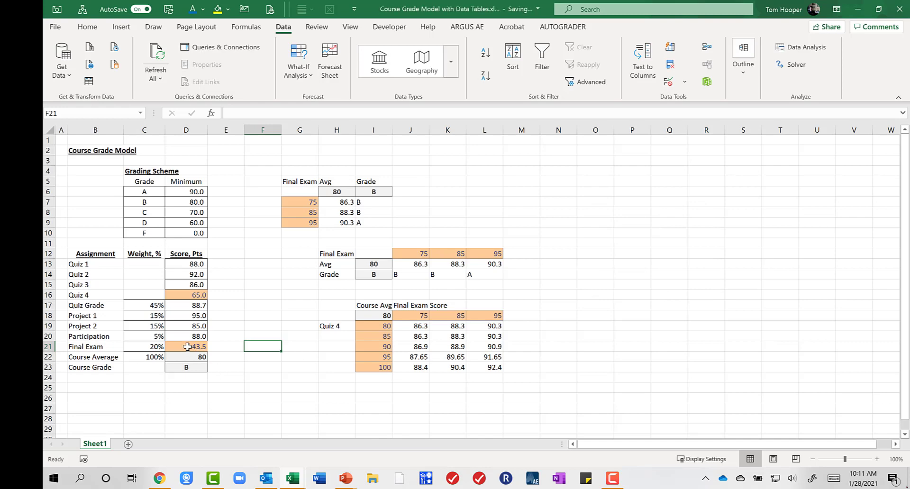
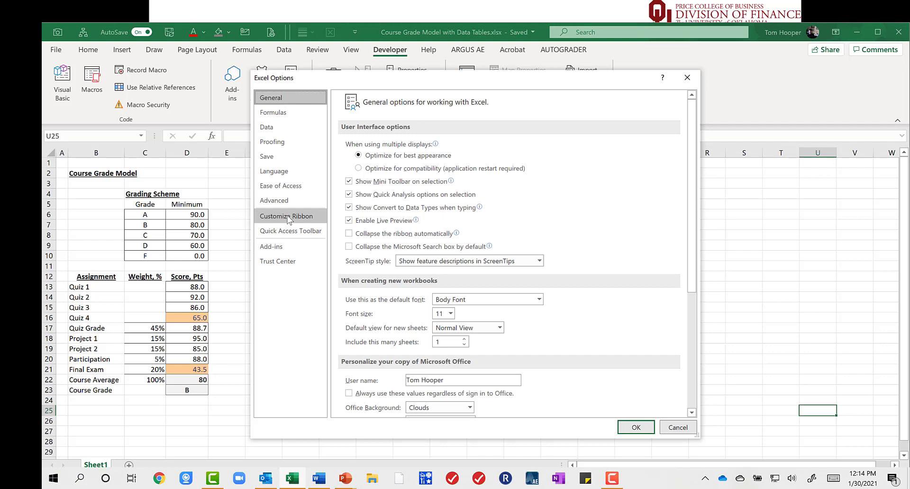
Check that Developer is enabled in the ribbon customization options and view the insertable Form and ActiveX controls
click(288, 217)
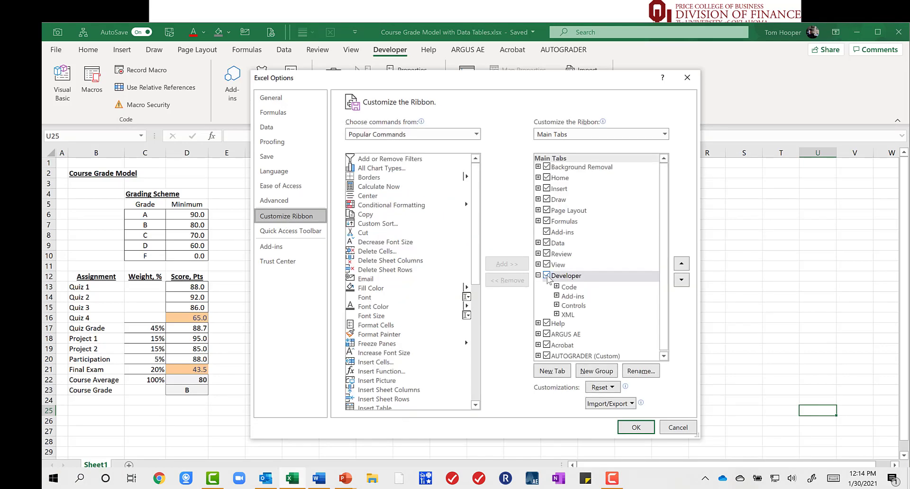
click(637, 428)
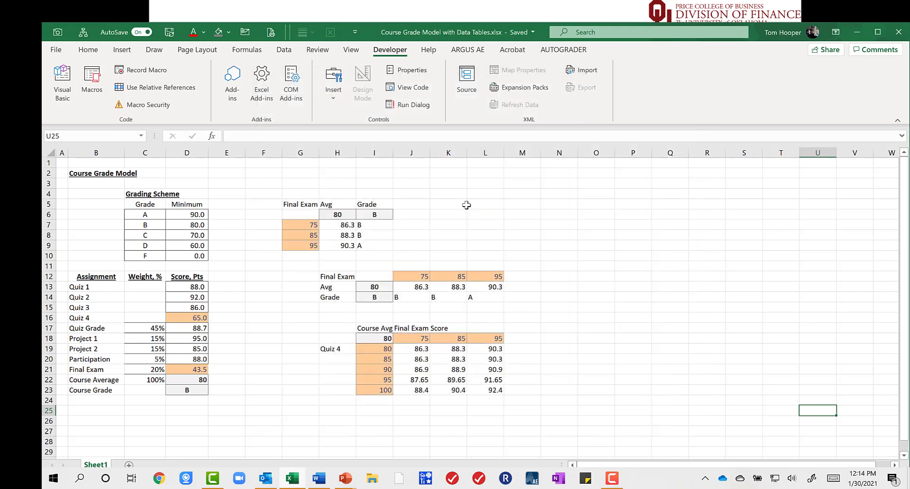
click(334, 97)
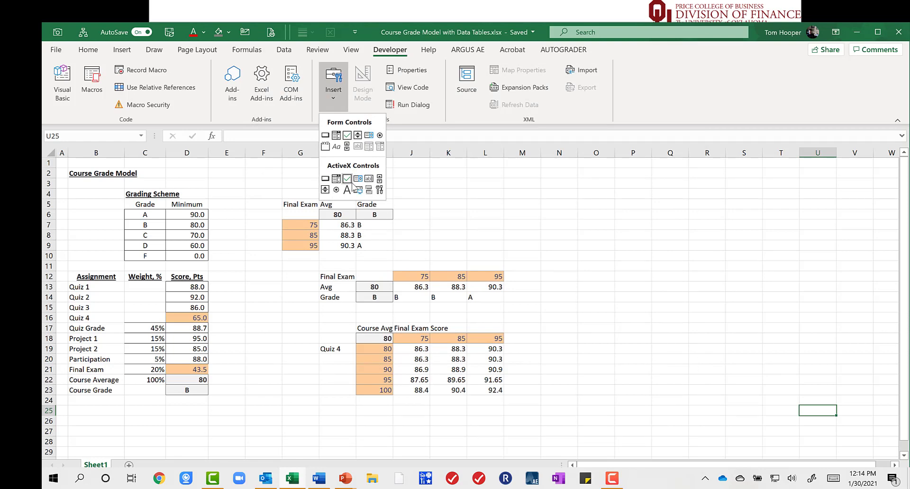
click(668, 200)
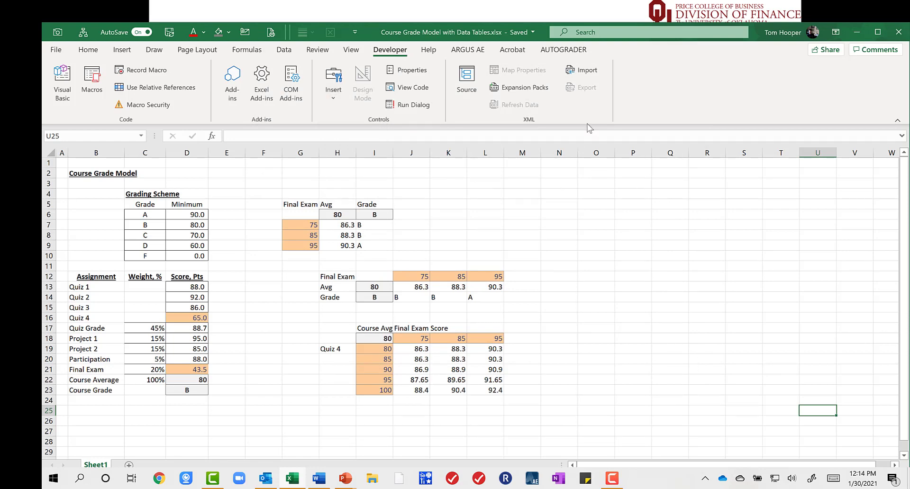
Shade the blank range M1:T10 with a grey fill as the background for the controls
click(531, 162)
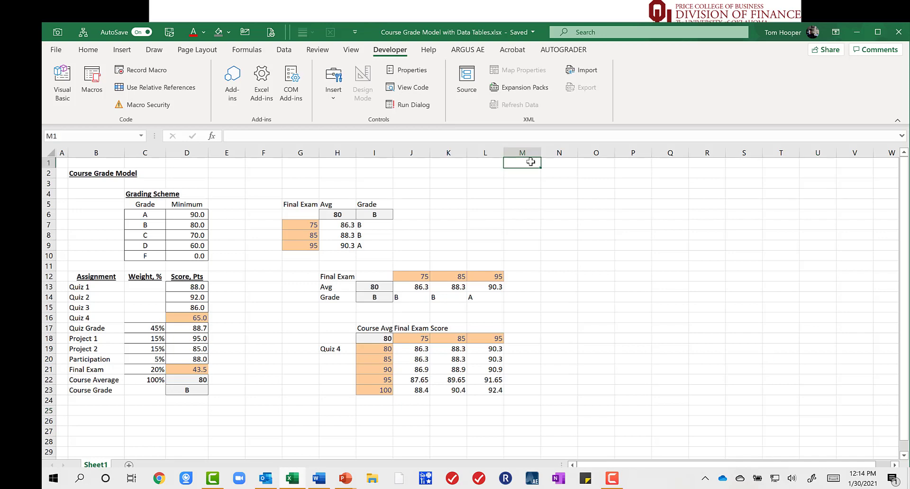
drag(530, 162, 781, 256)
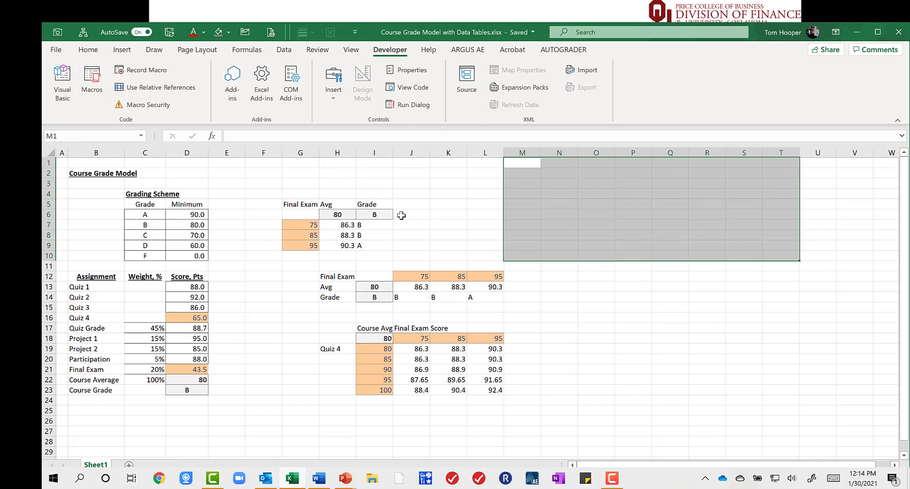
key(alt+h)
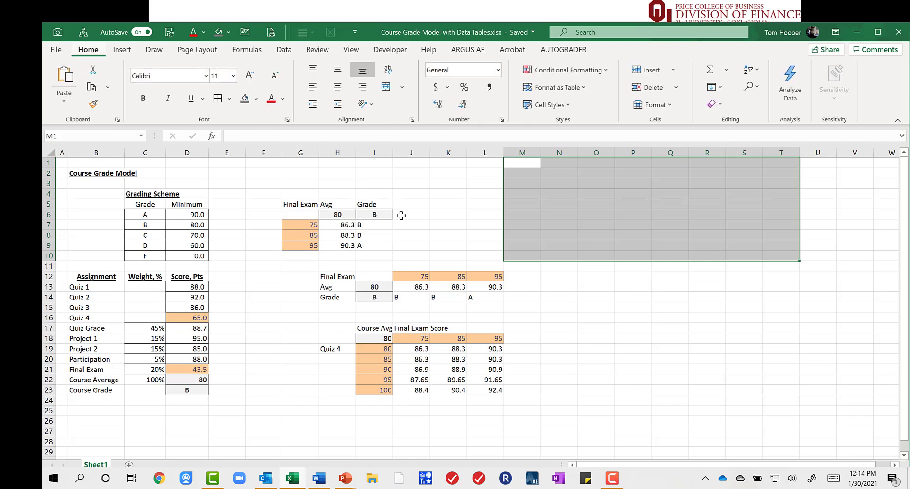
key(h)
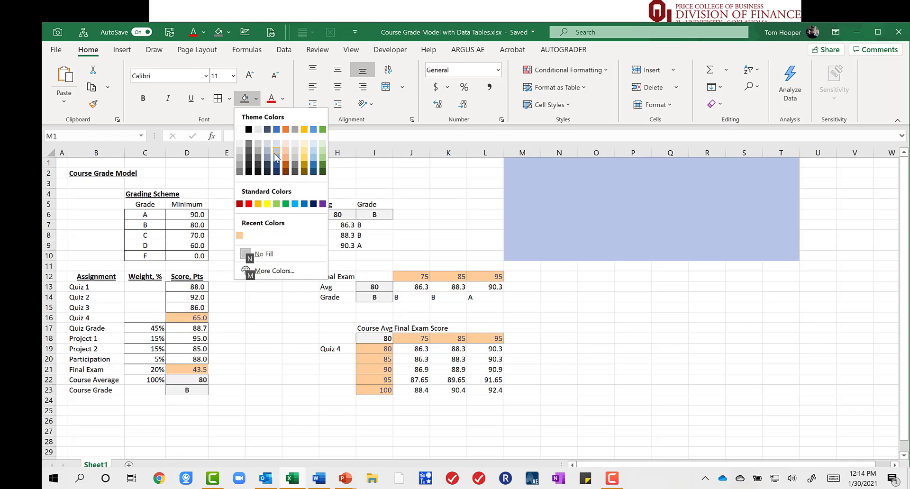
click(240, 159)
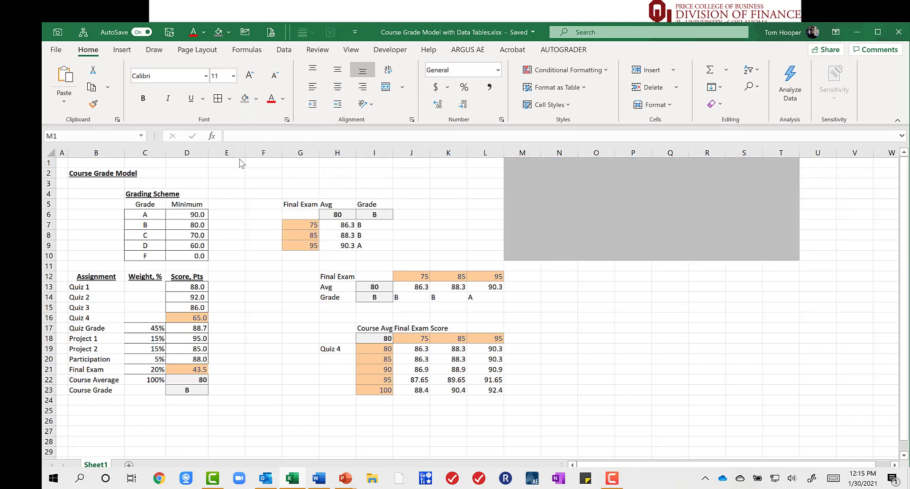
Narrow columns M and T together so they form slim side borders of the grey area
click(523, 152)
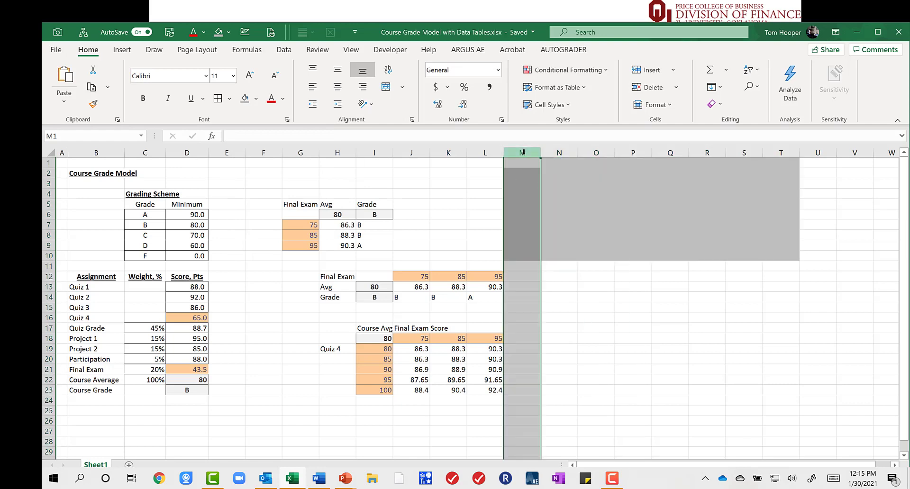
ctrl+click(784, 153)
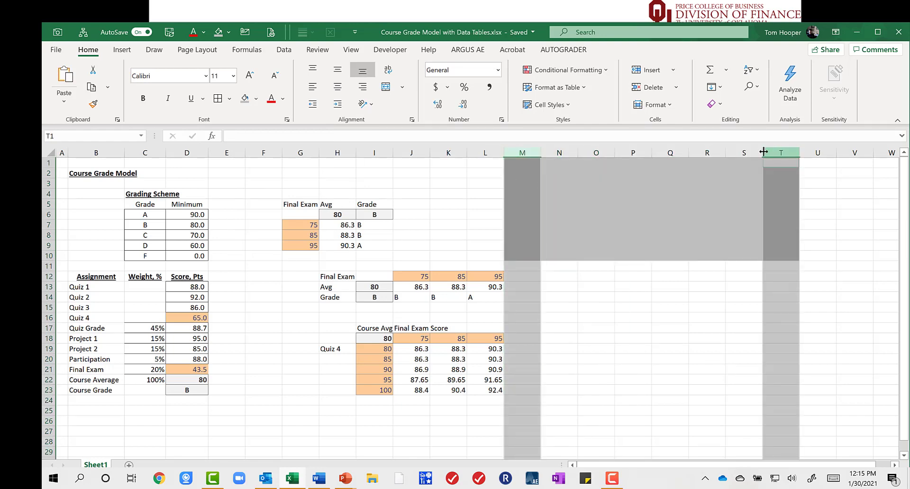
drag(540, 152, 516, 152)
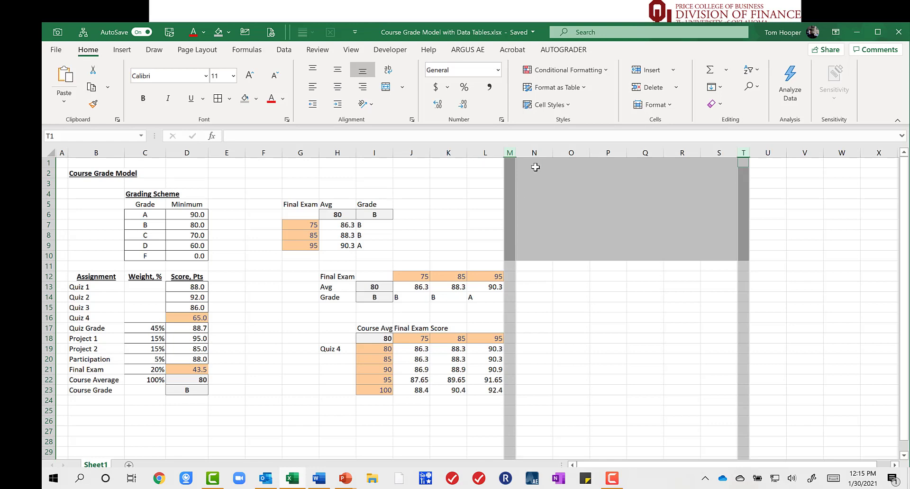
Fill the inner range N2:S9 with a medium blue theme color, leaving the grey border around it
drag(536, 175, 724, 248)
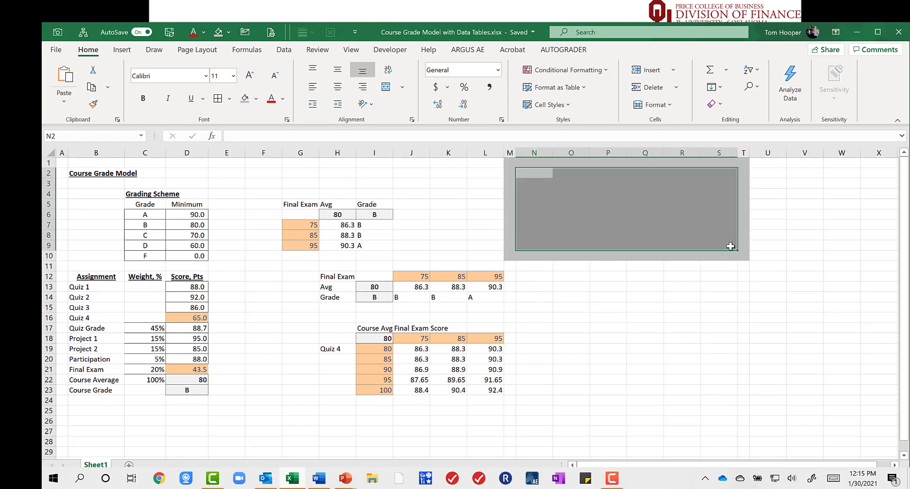
key(alt+h)
key(h)
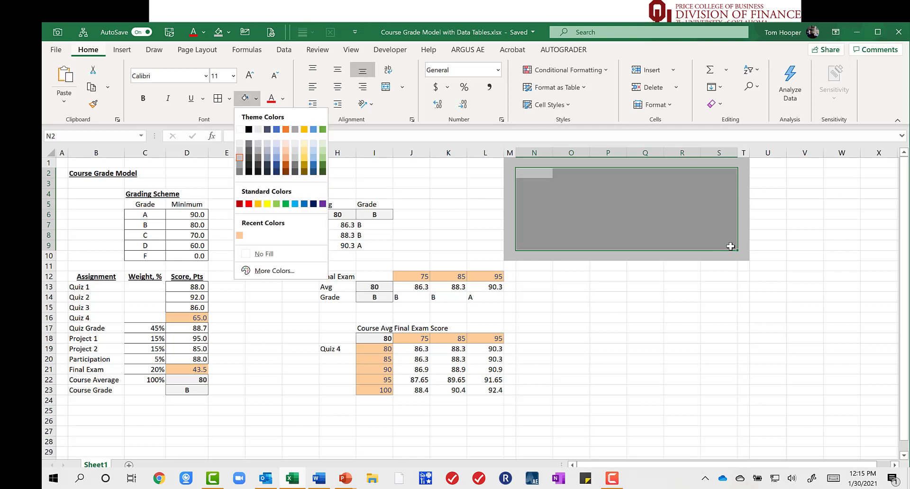
key(Right)
key(Right)
key(Right)
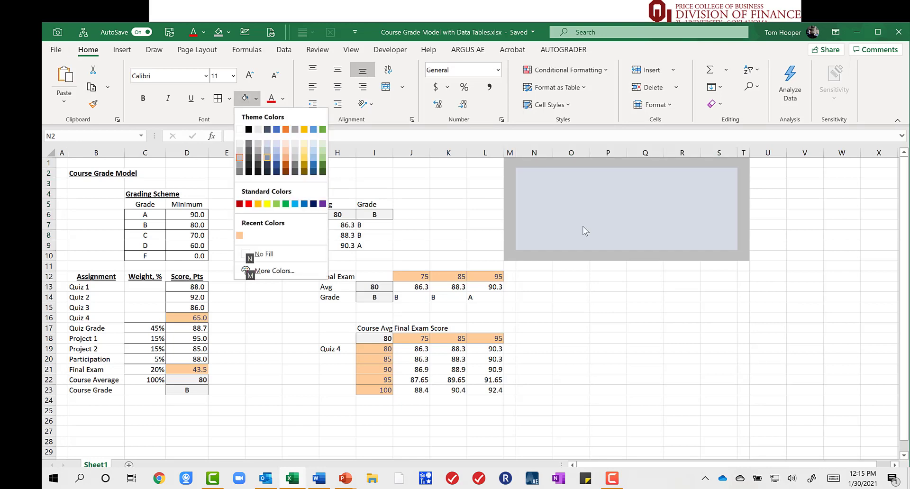
key(Right)
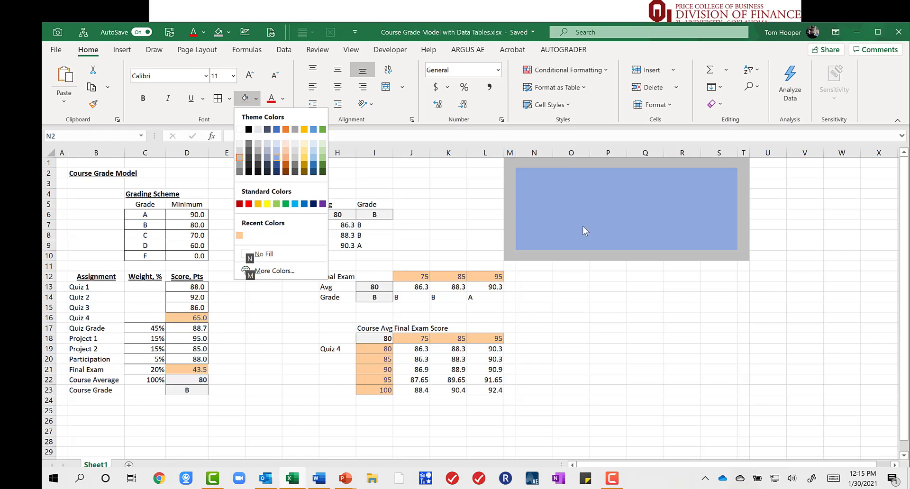
key(Right)
key(Left)
key(Return)
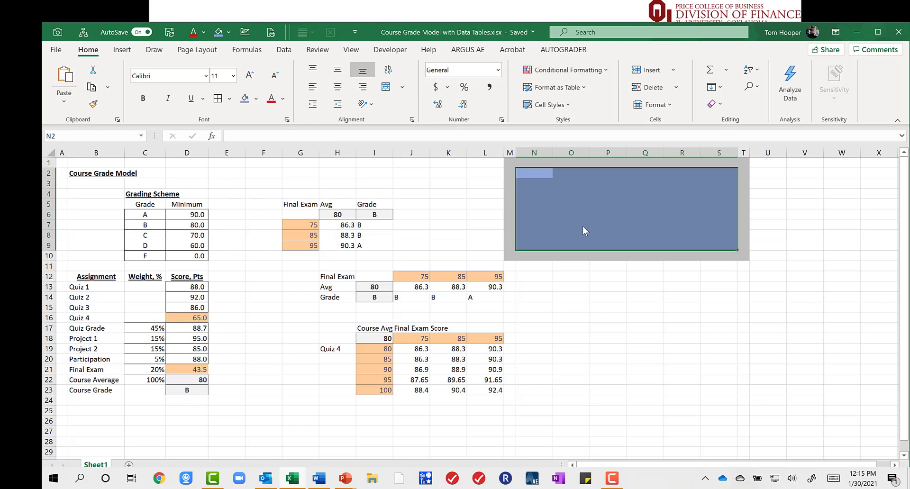
click(652, 288)
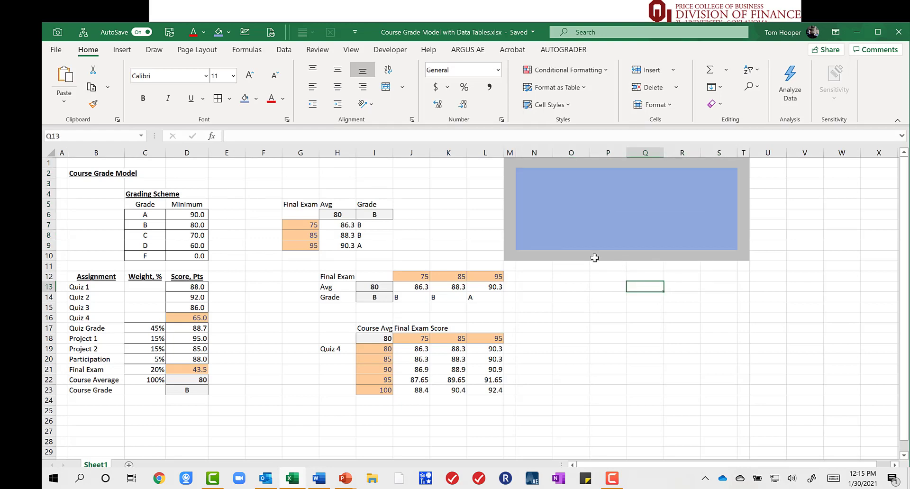
Insert a check box form control in the left part of the blue area and label it "3-point curve"
click(389, 49)
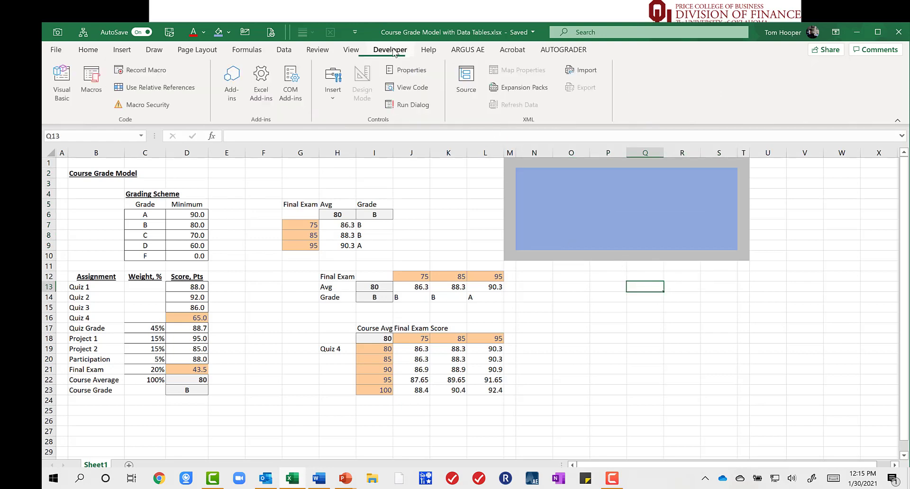
click(334, 90)
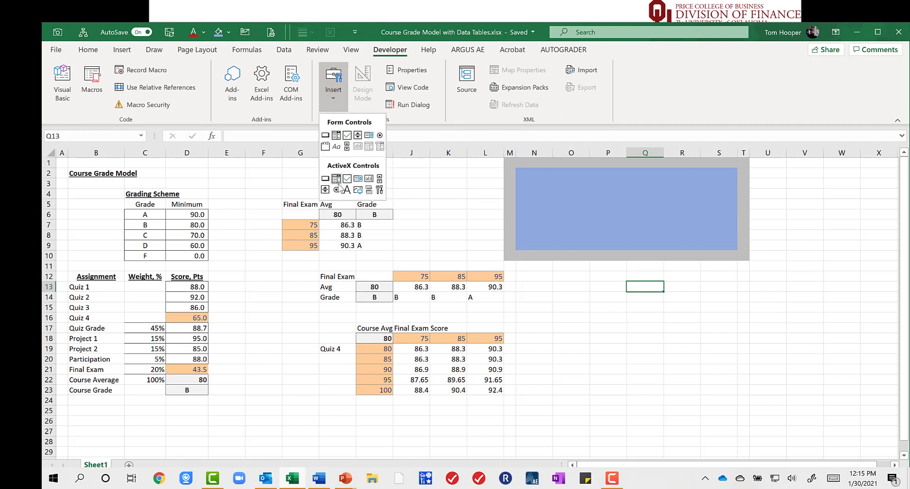
click(356, 135)
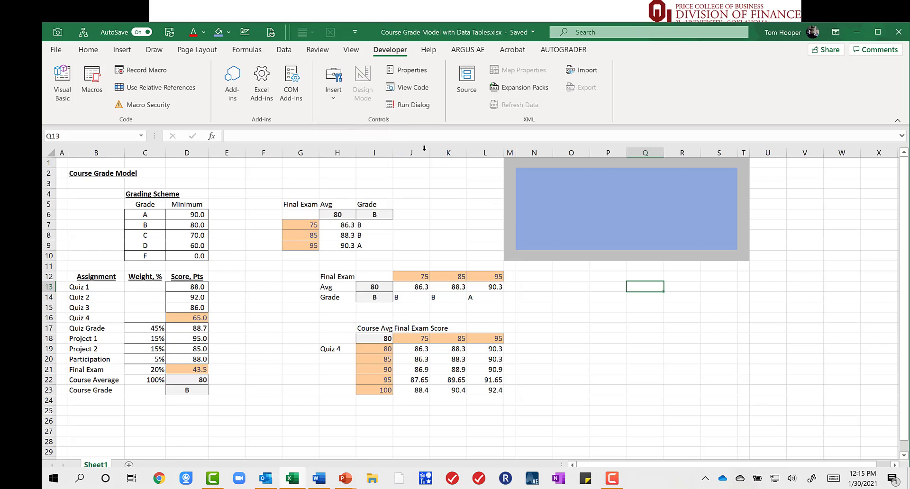
drag(545, 198, 616, 212)
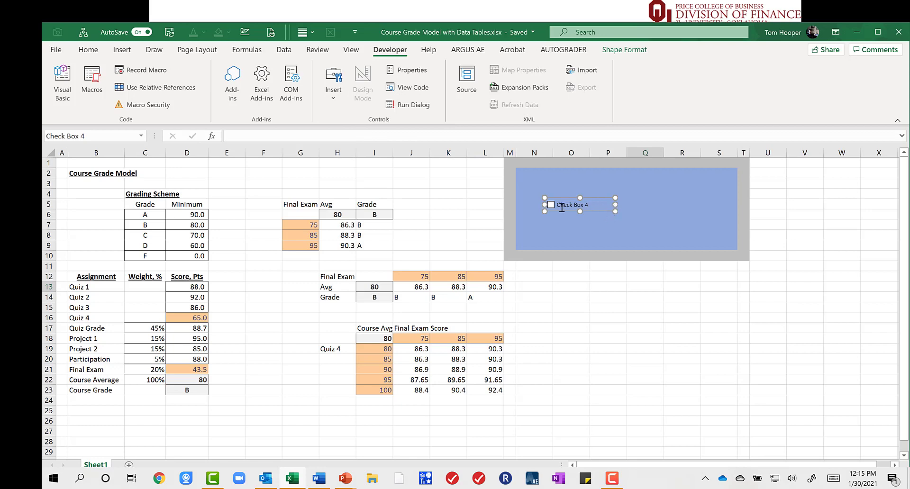
click(560, 205)
text(3 point)
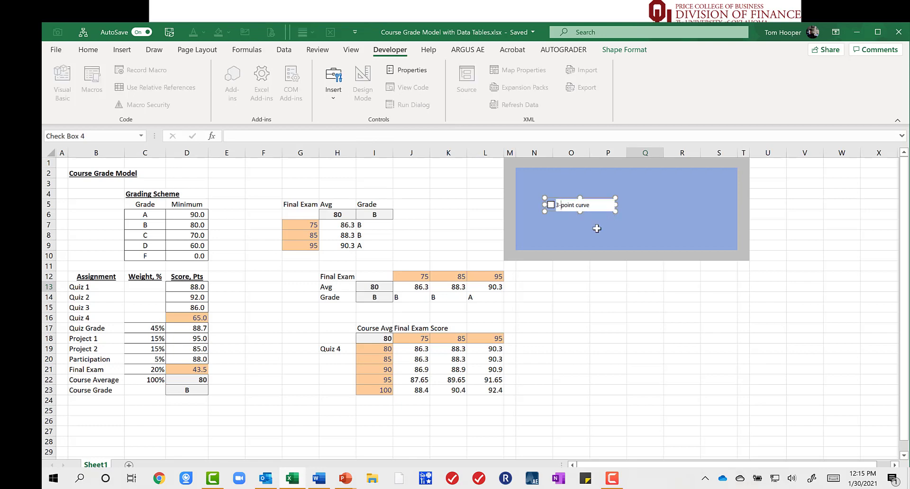
Draw a group box form control in the right part of the blue area and title it "Study Effort"
click(341, 86)
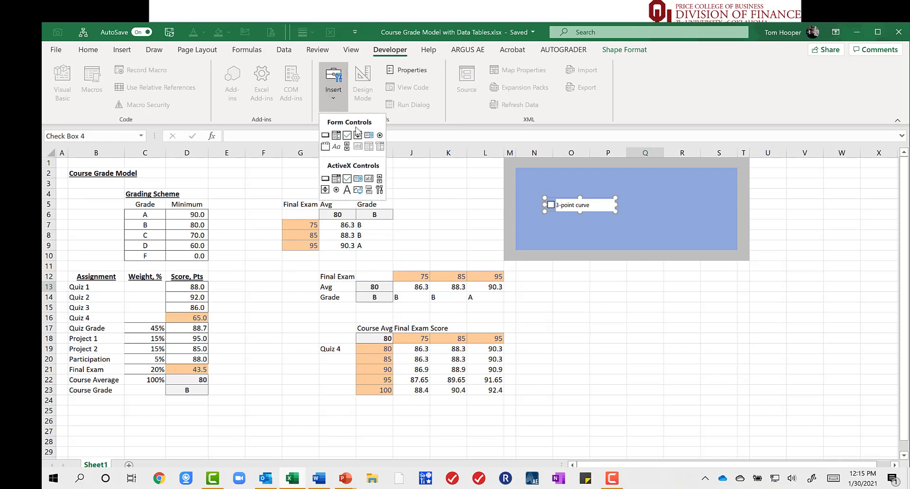
click(326, 147)
drag(633, 187, 726, 236)
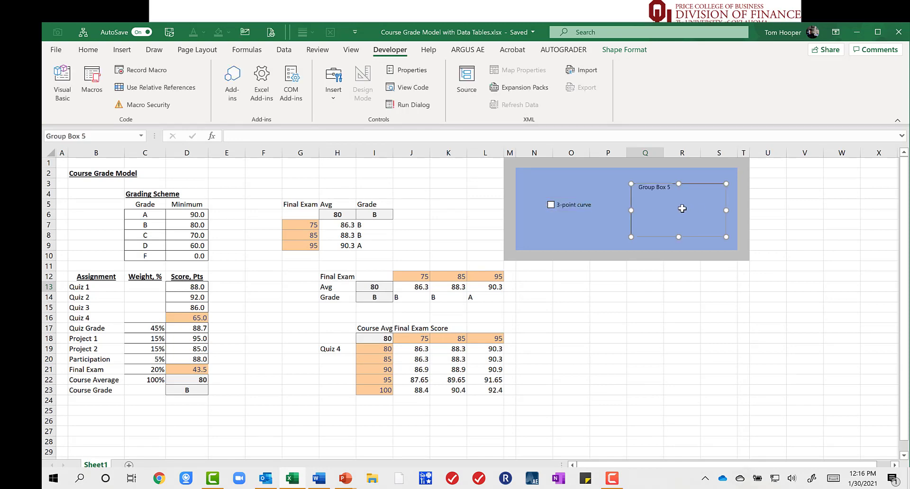
click(658, 189)
text(Study Effort)
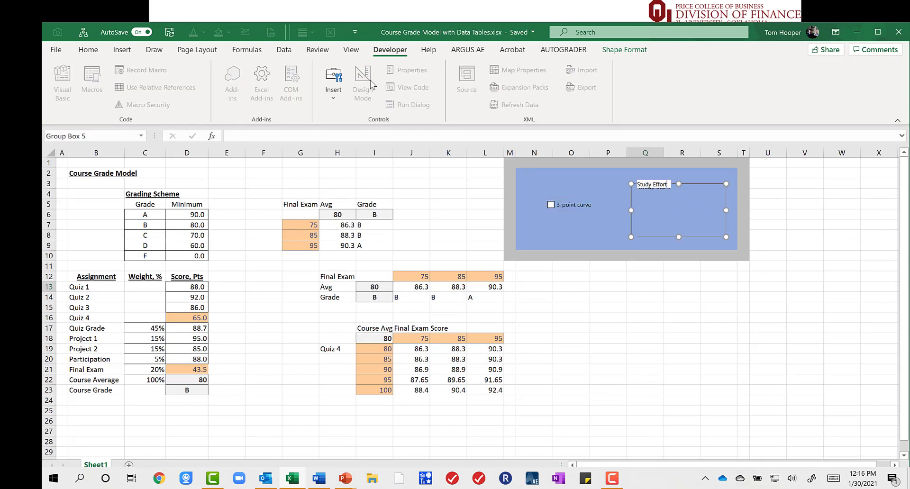
Add an option button form control near the top of the Study Effort group box and label it "High"
click(337, 95)
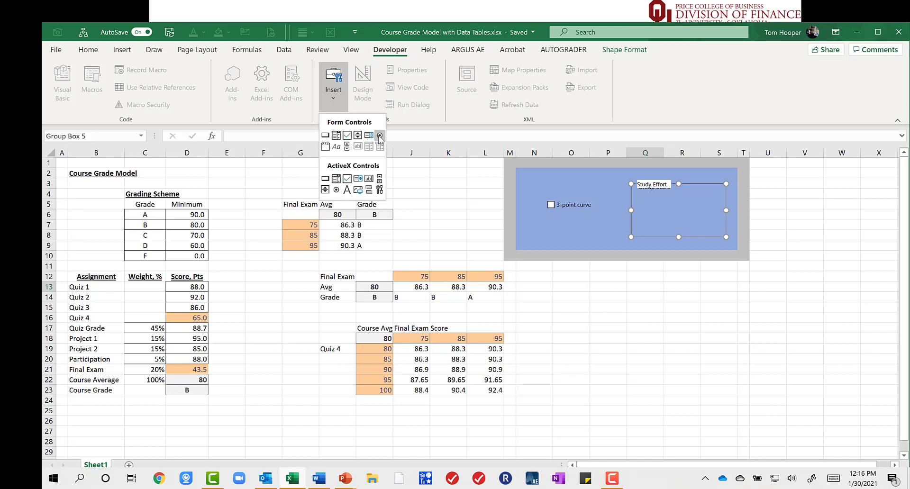
click(383, 137)
drag(639, 197, 699, 208)
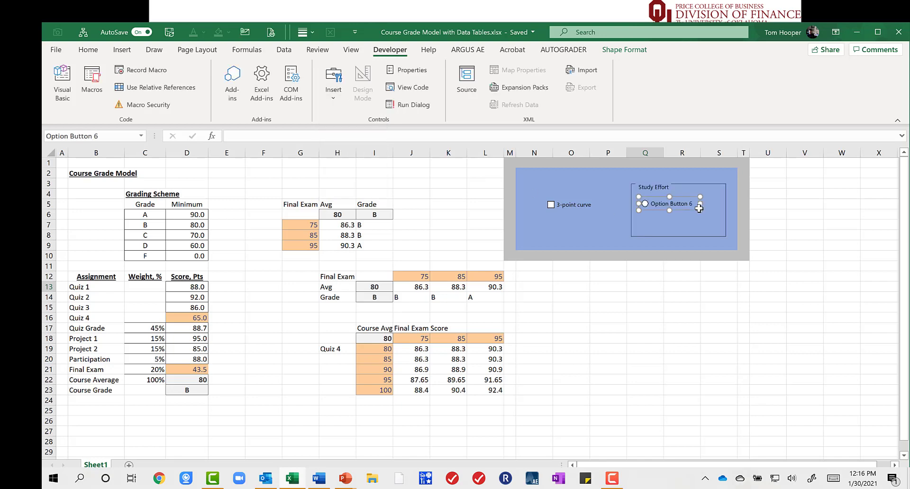
text(High)
click(783, 211)
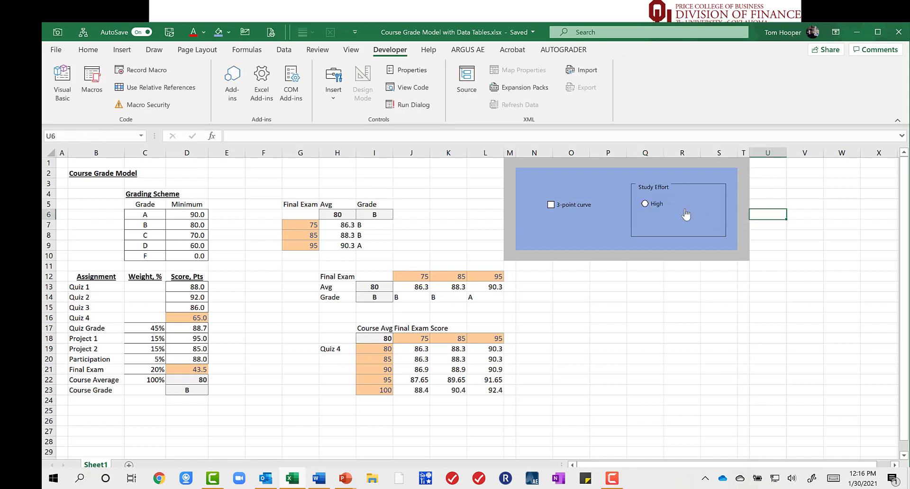
Duplicate the High option button twice and stack the copies beneath it inside the Study Effort box
right_click(653, 204)
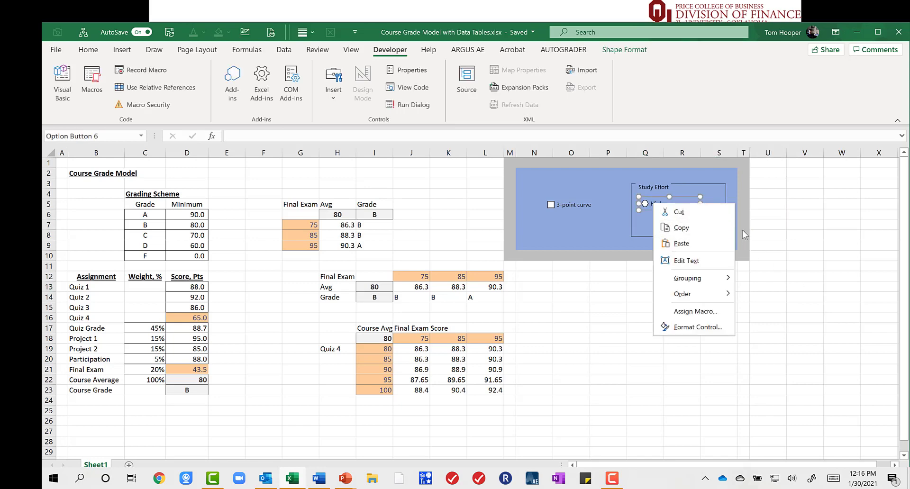
key(Escape)
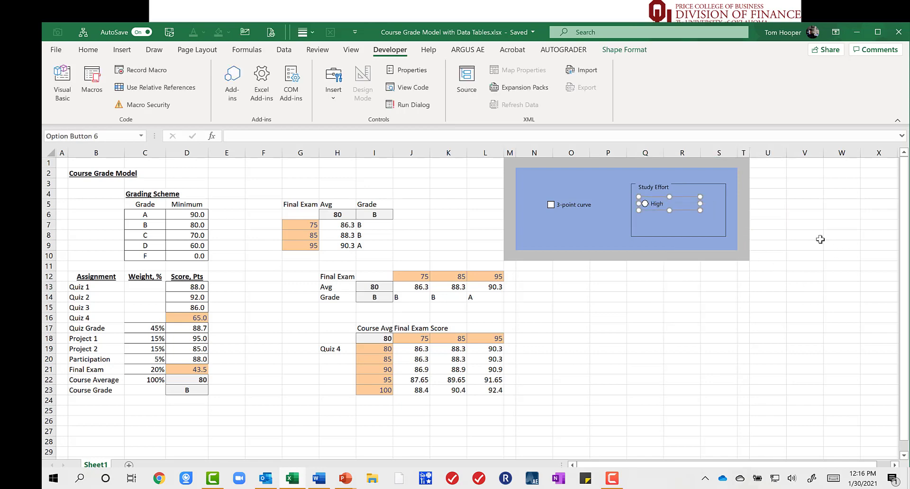
key(ctrl+d)
key(ctrl+d)
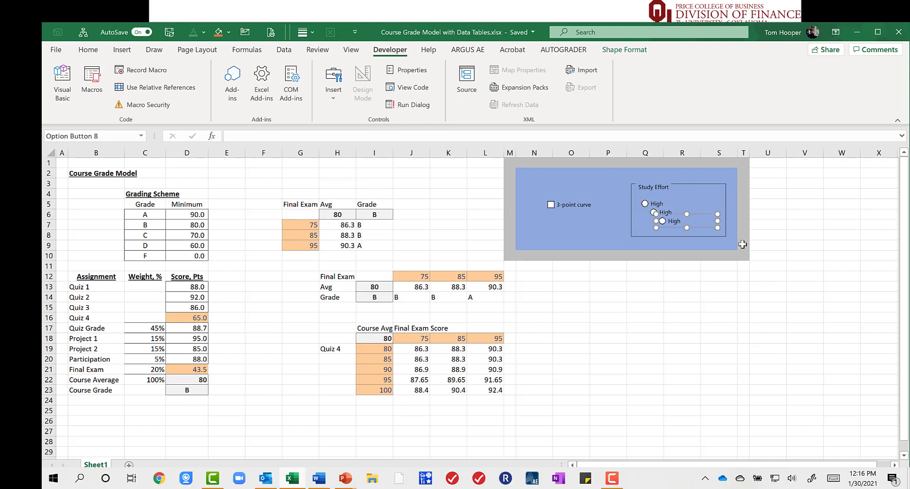
drag(675, 226, 654, 231)
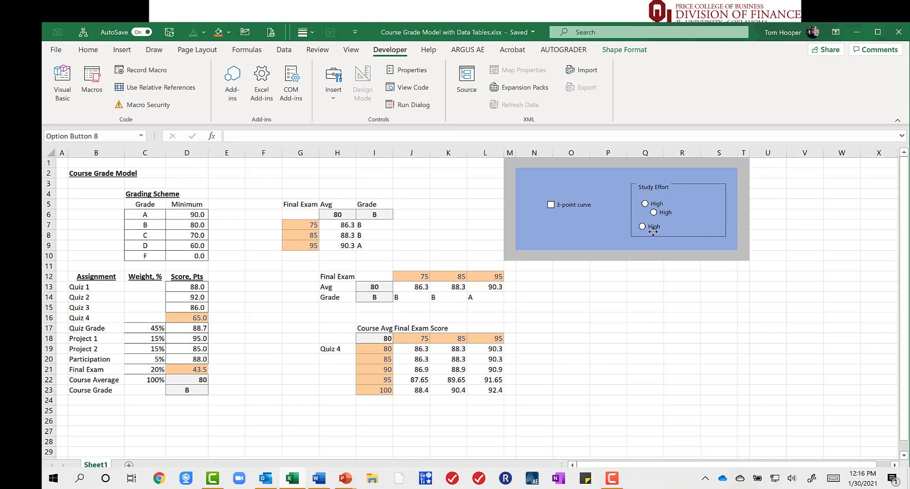
right_click(669, 214)
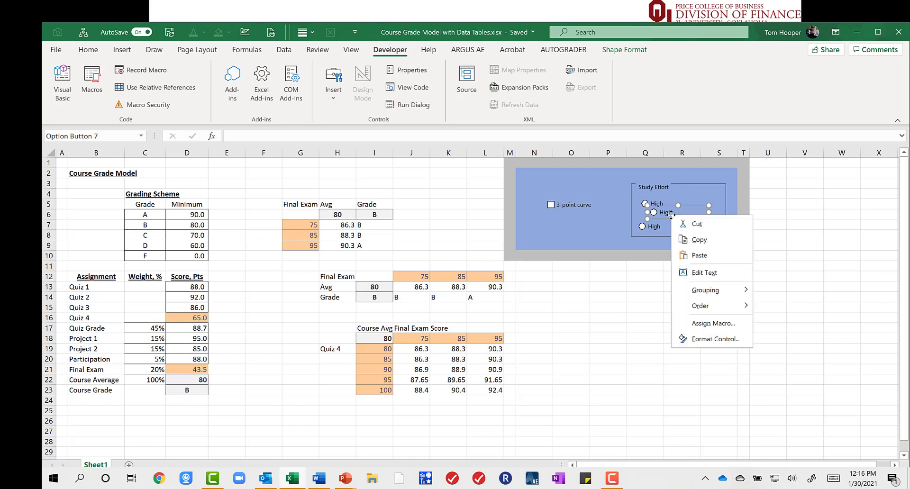
click(668, 217)
drag(668, 218, 658, 220)
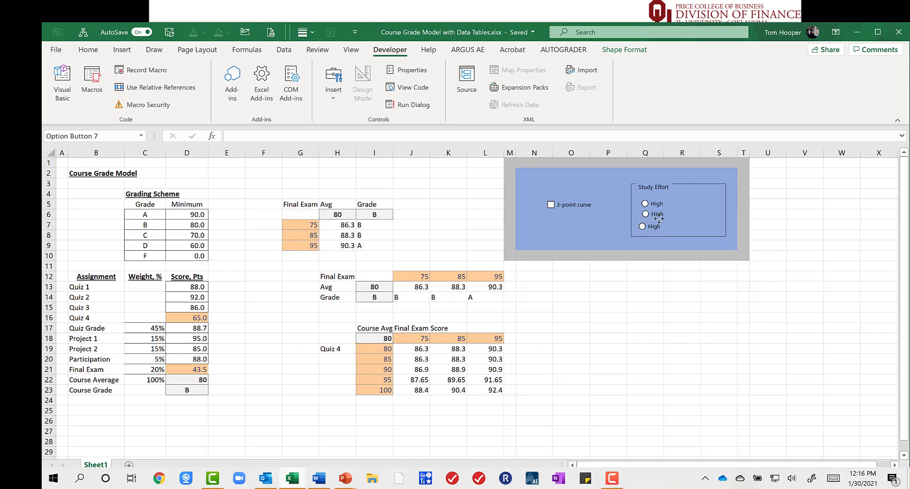
Relabel the middle option button "Med" and the lowest one "Low"
right_click(659, 216)
click(696, 271)
key(Delete)
key(Delete)
key(Delete)
key(Delete)
text(Med)
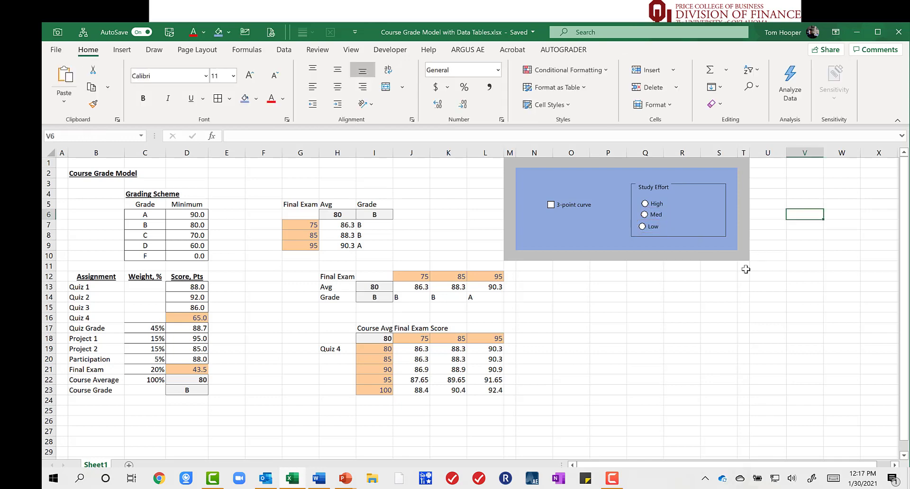
Align the High, Med and Low option buttons along their left edges and distribute them vertically
right_click(659, 204)
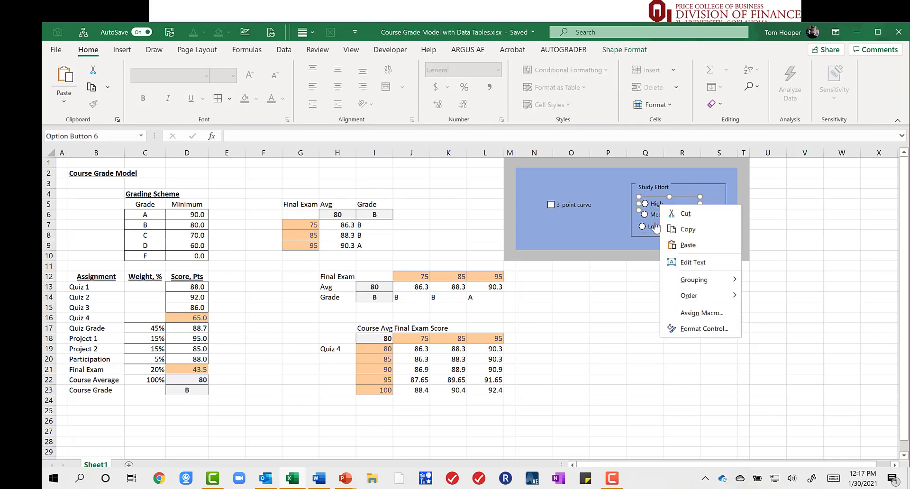
ctrl+right_click(655, 218)
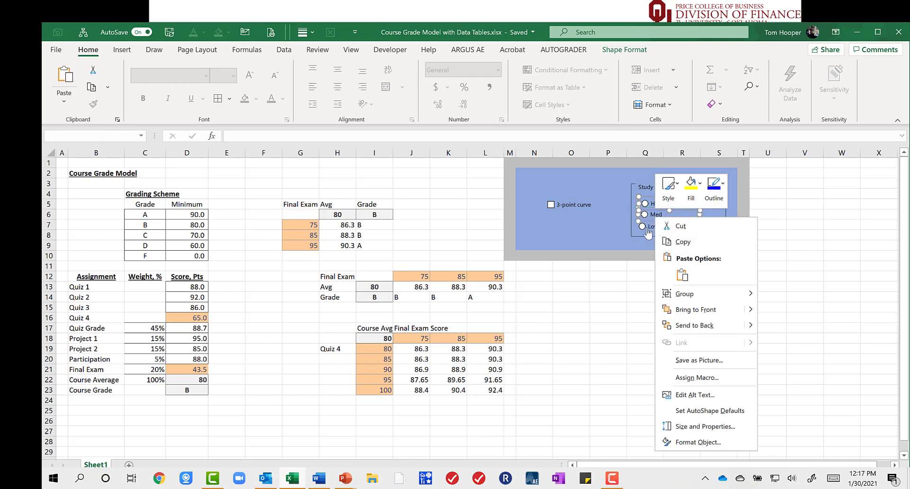
ctrl+right_click(648, 230)
right_click(649, 233)
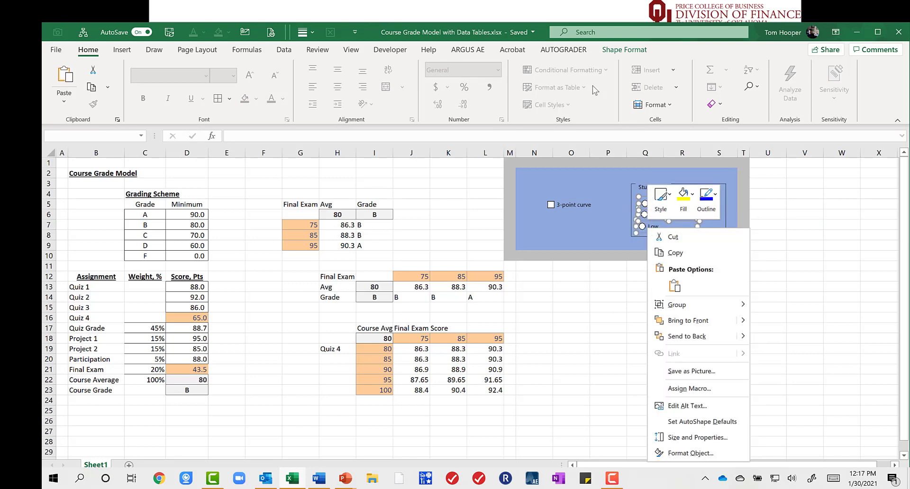
click(626, 50)
click(626, 50)
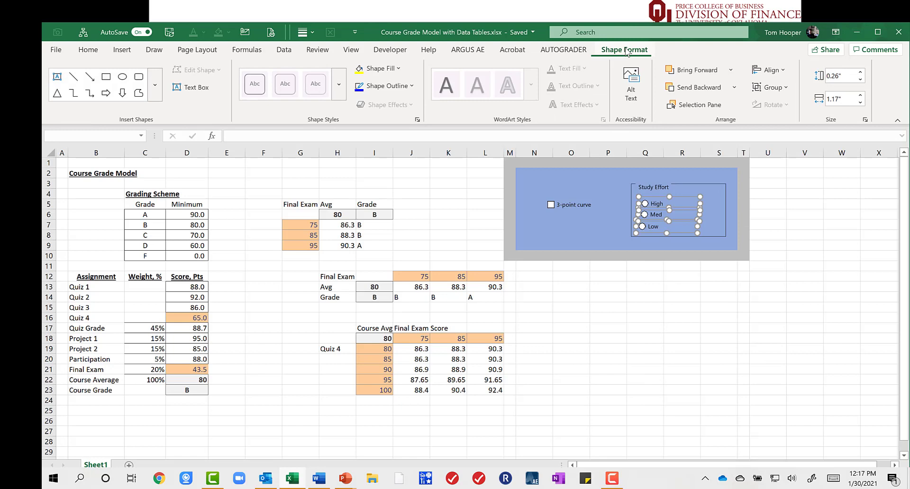
click(771, 72)
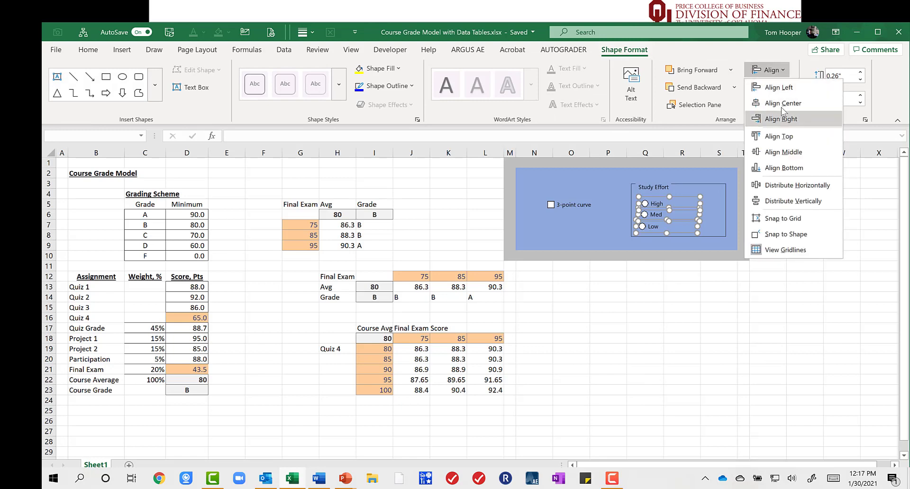
click(784, 87)
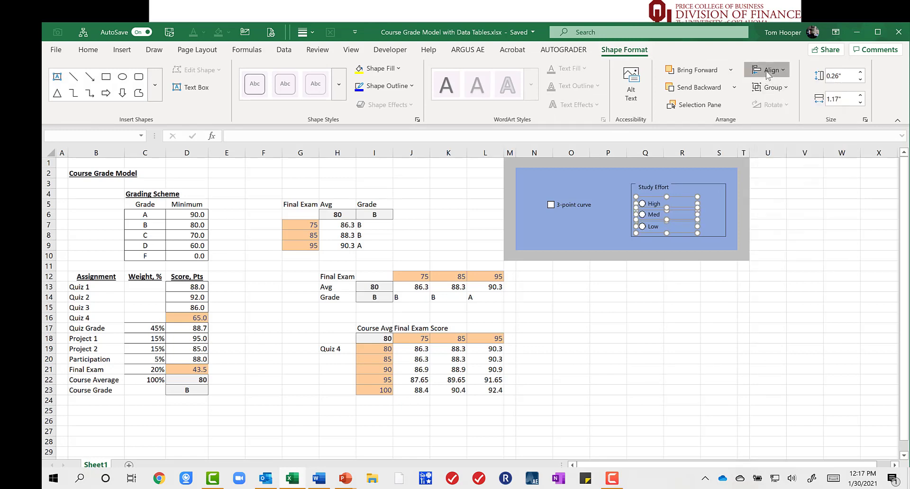
click(768, 70)
click(793, 202)
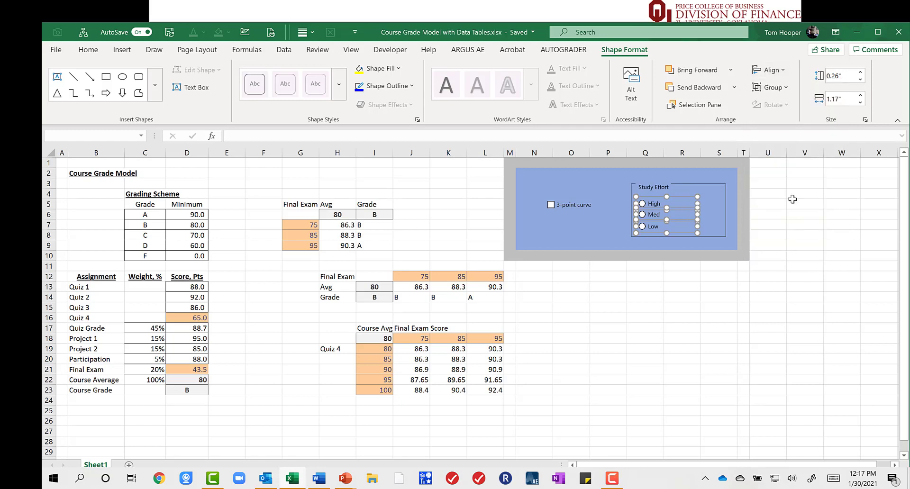
click(756, 277)
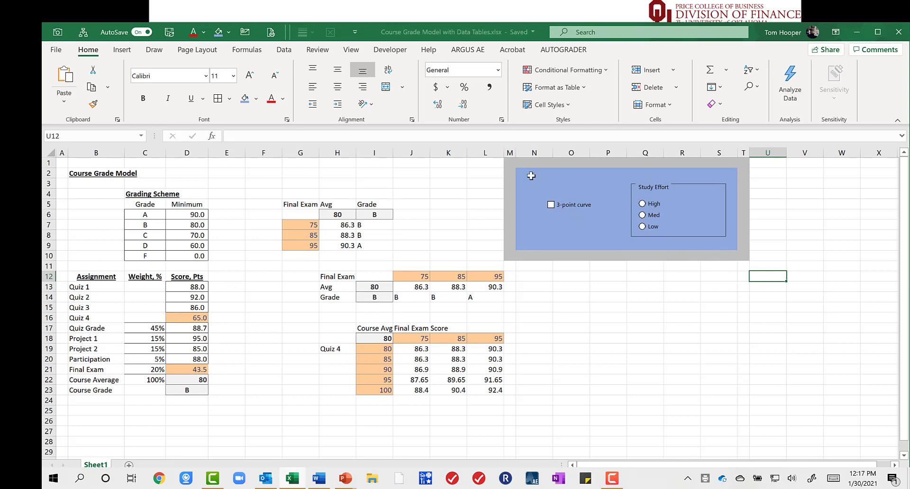
Give the blue panel range N2:S9 thick white borders along its top and left edges
drag(531, 176, 733, 242)
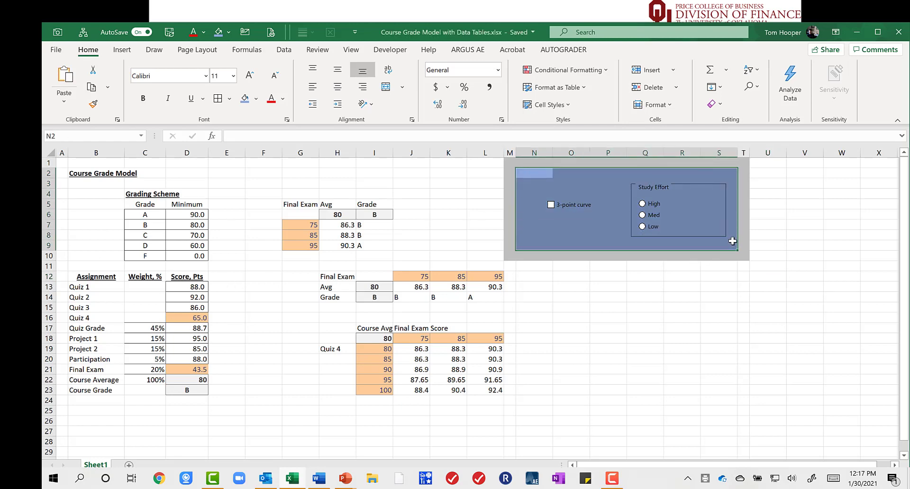
click(744, 307)
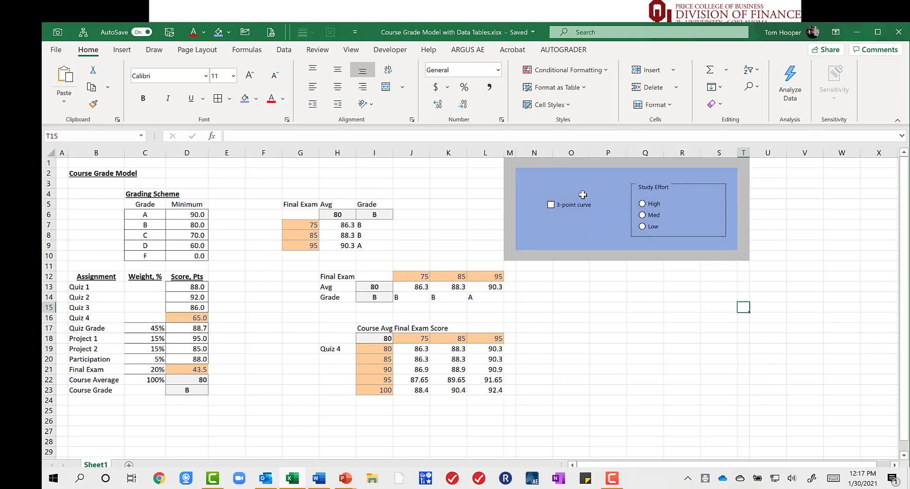
drag(534, 175, 727, 248)
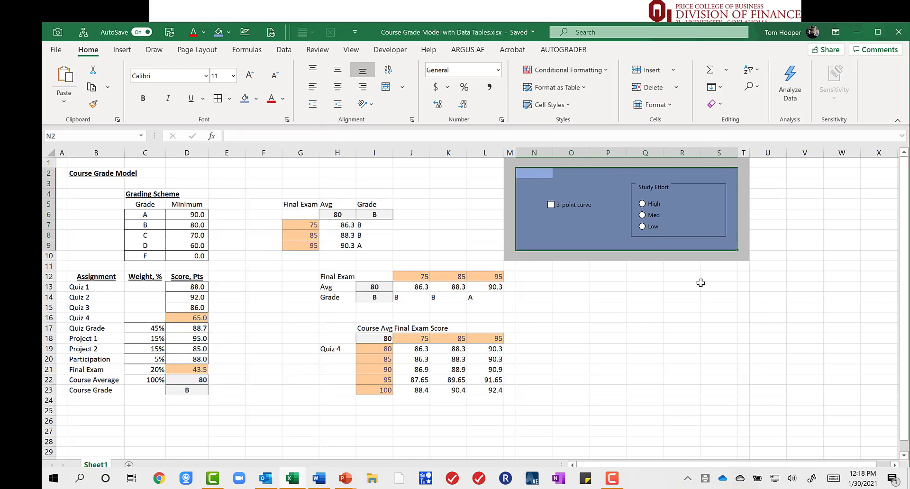
key(ctrl+1)
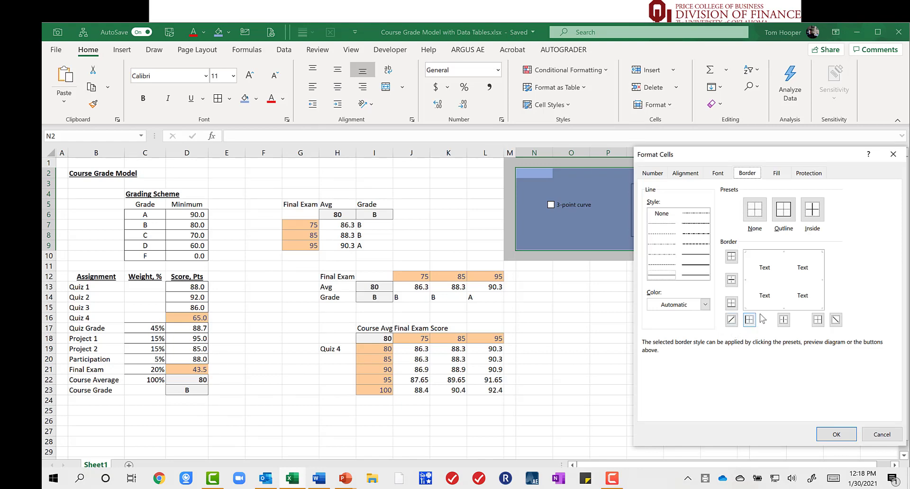
click(697, 269)
click(697, 304)
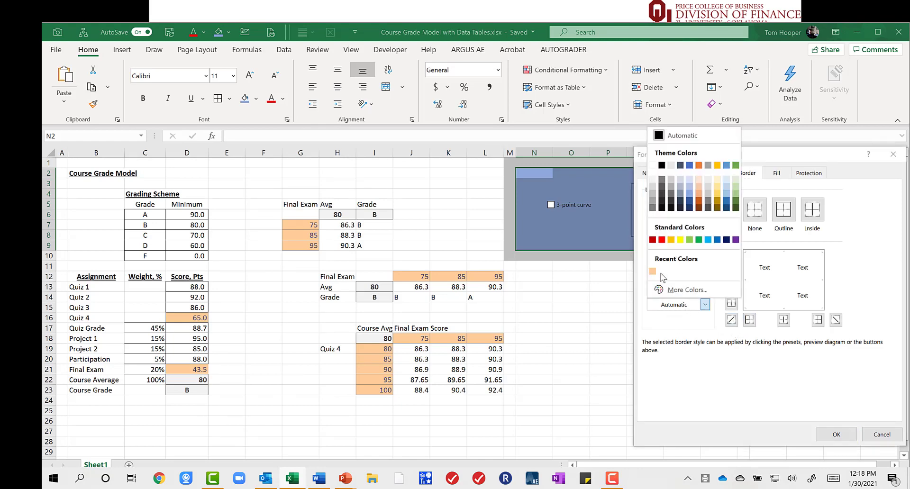
click(653, 165)
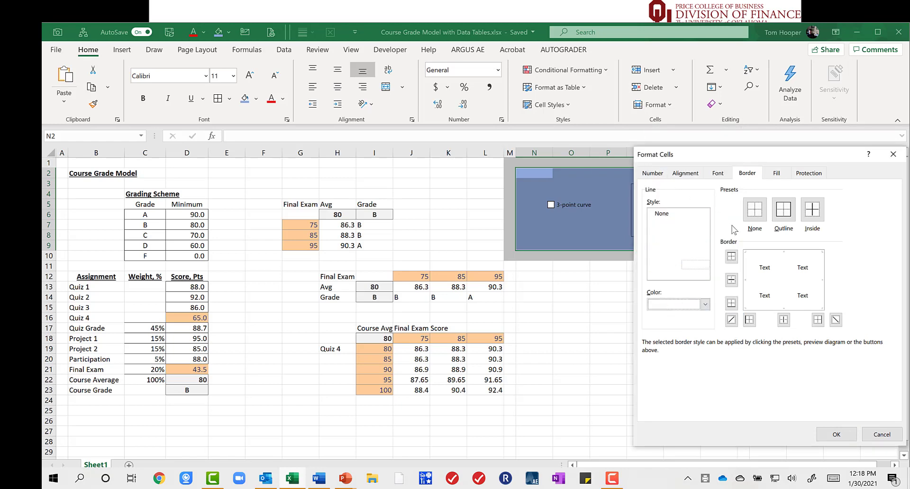
click(732, 257)
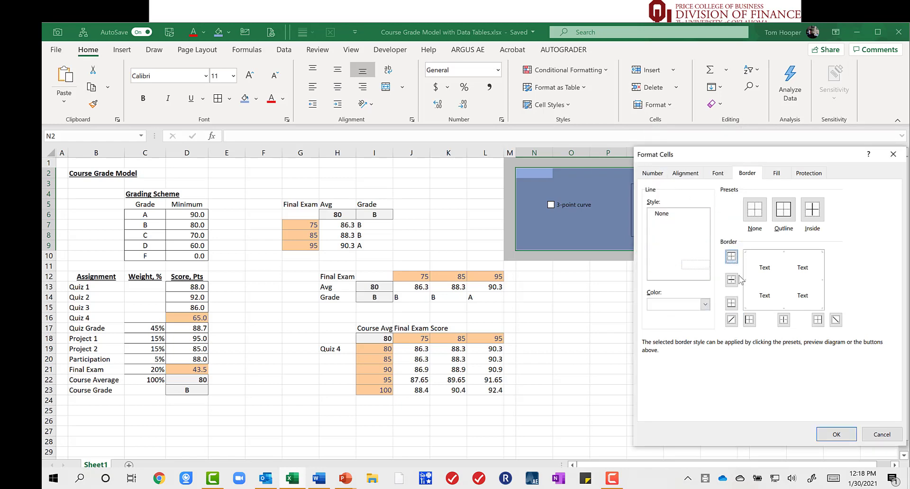
click(749, 320)
Add thick dark gray borders to the blue panel's right and bottom edges and apply the cell formatting
click(705, 304)
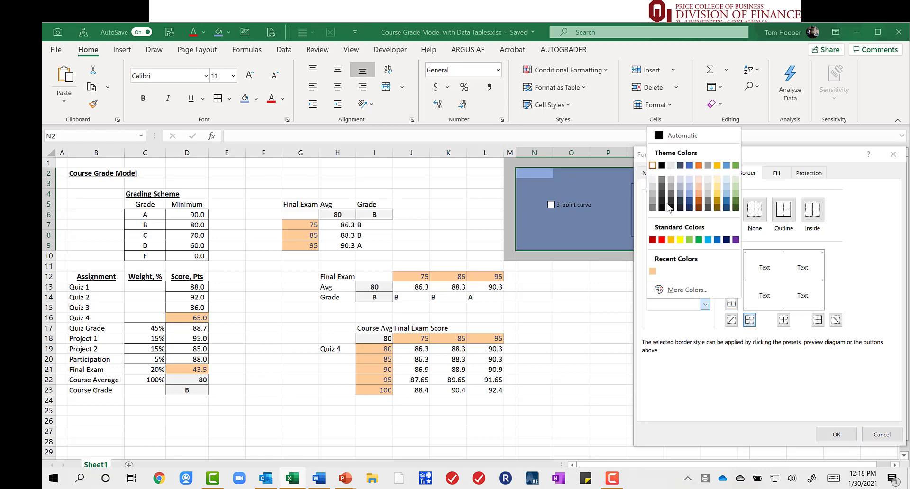
click(663, 188)
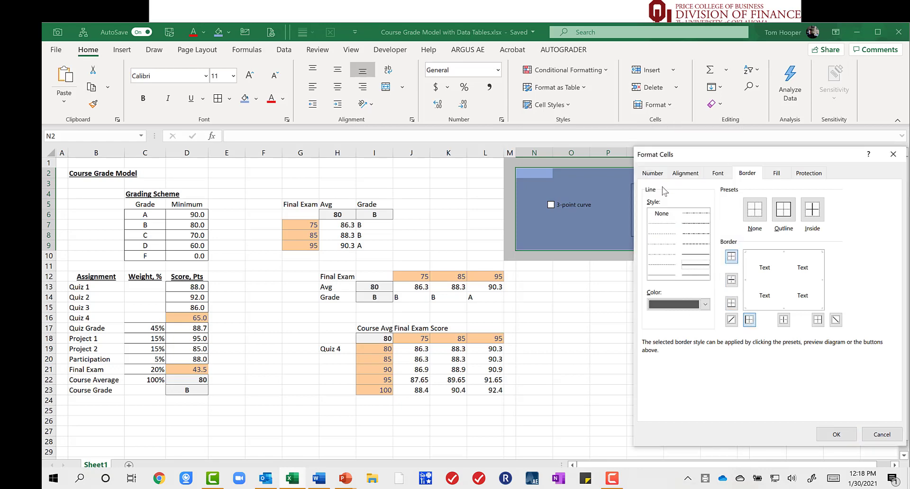
click(818, 320)
click(818, 321)
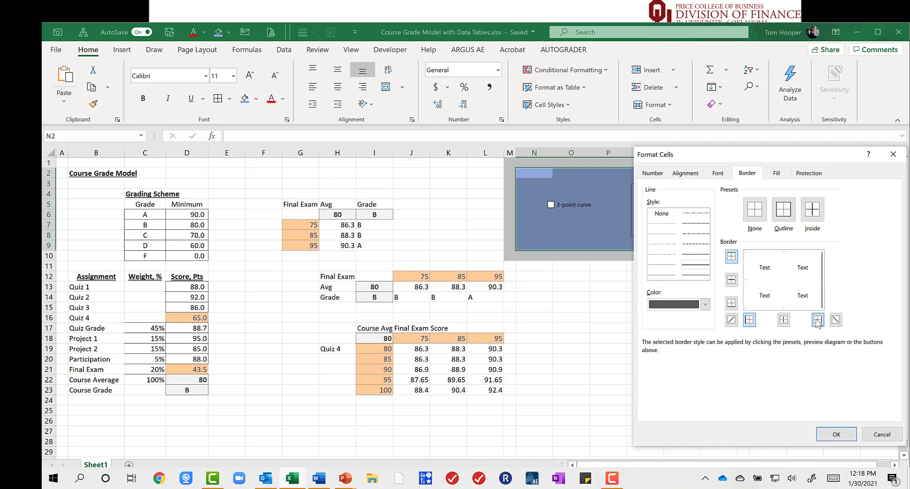
click(732, 303)
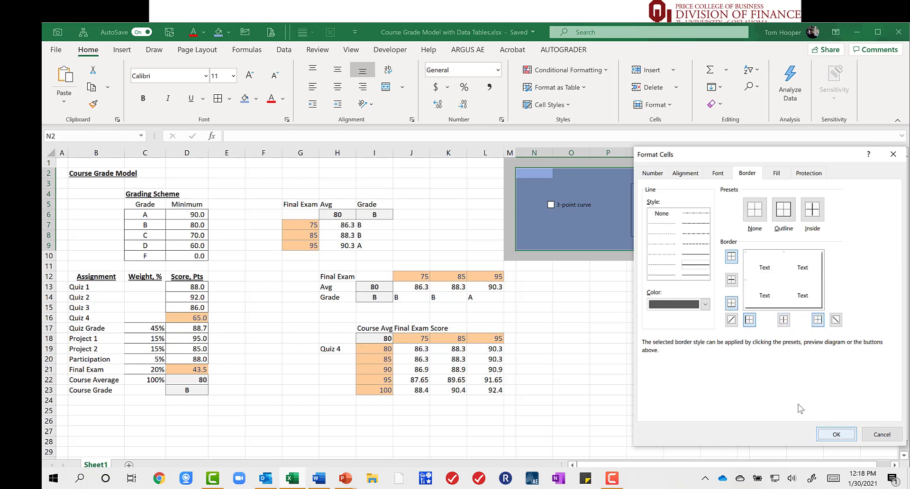
click(837, 434)
click(659, 289)
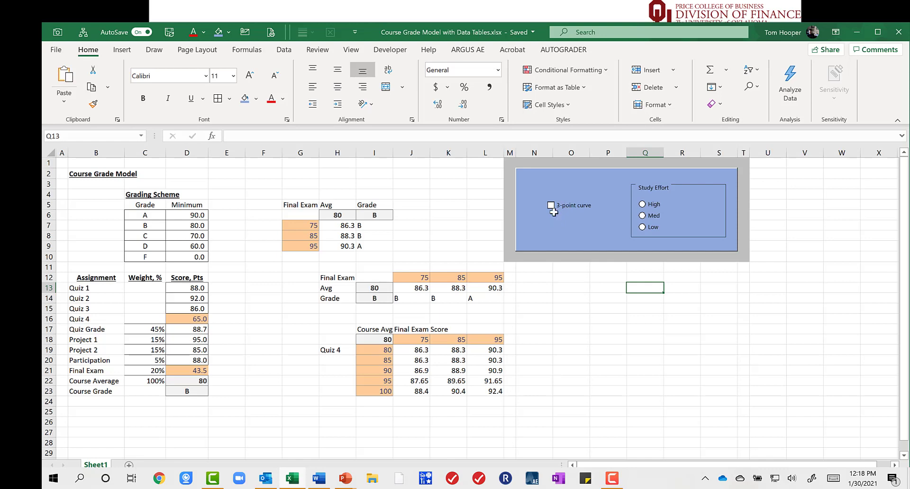
Enter the label "Curve" in cell N12 below the control panel
click(544, 280)
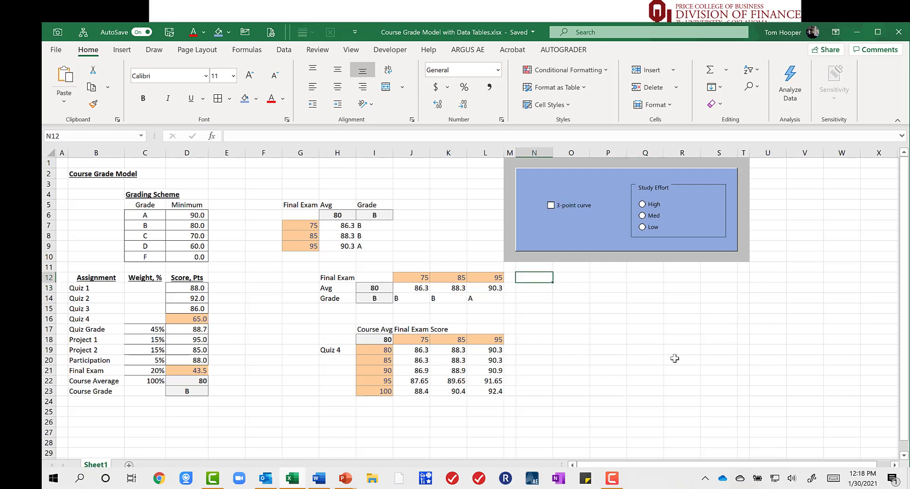
text(Curve)
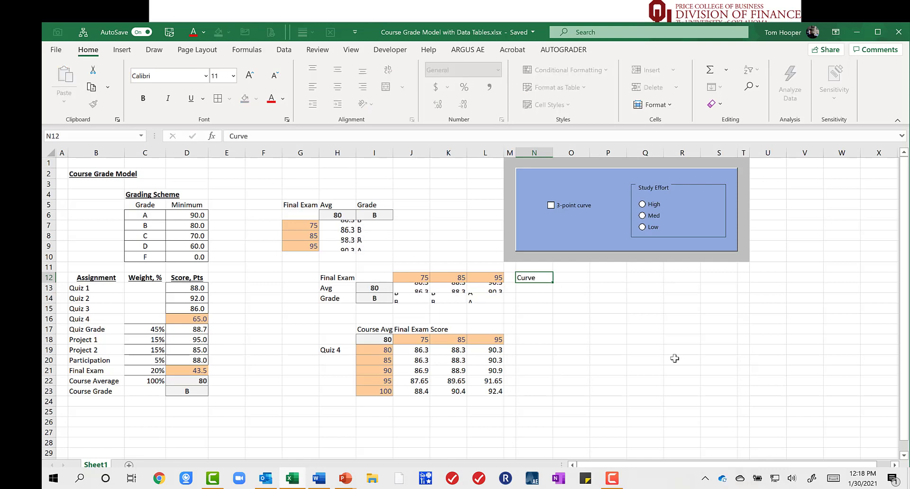
key(Return)
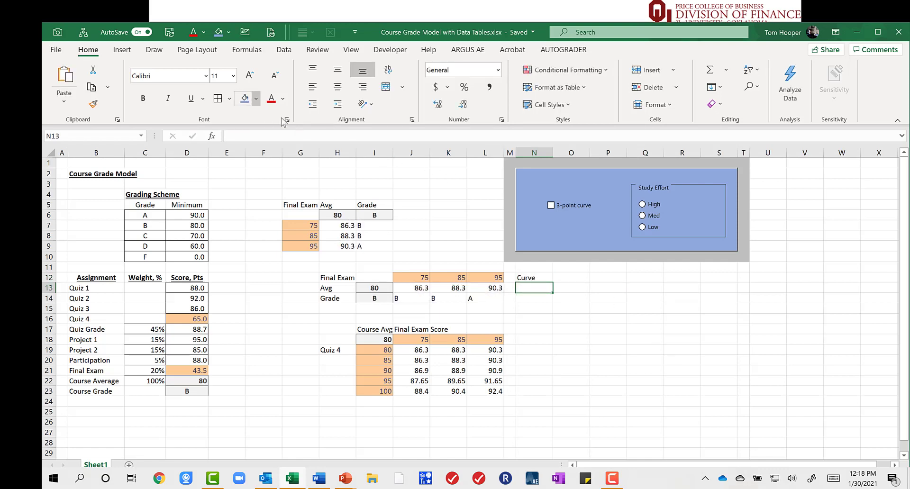
Fill cell N13 beneath the Curve label with standard yellow
click(256, 99)
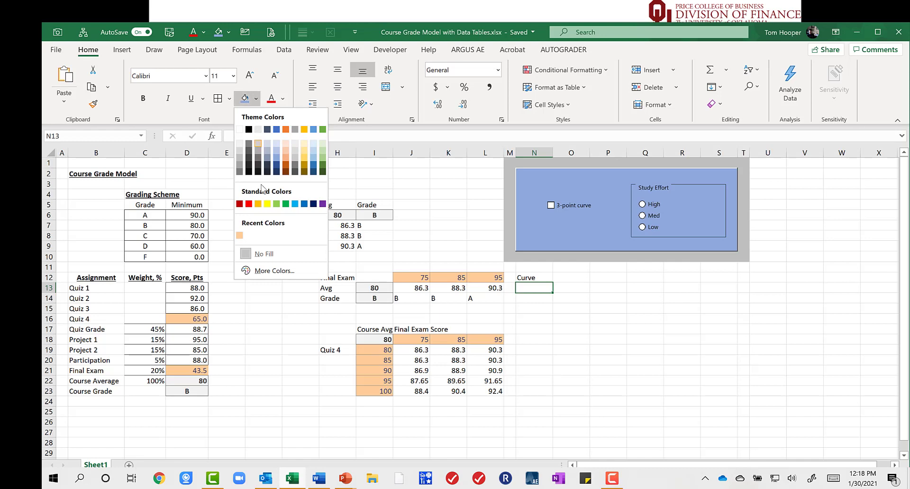
click(615, 299)
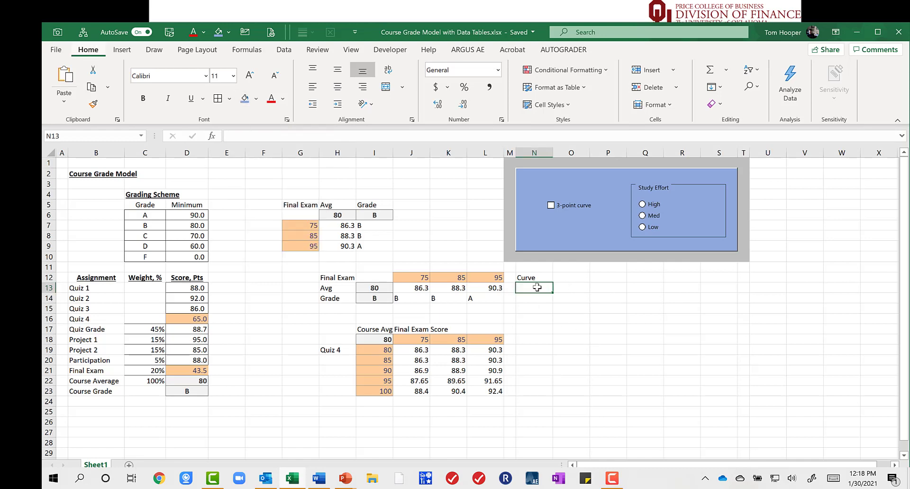
key(alt+h)
key(h)
key(Down)
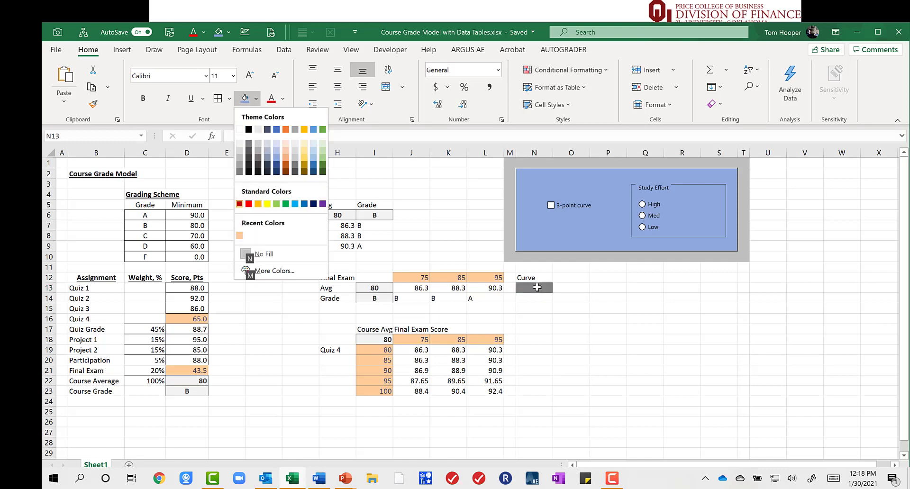
key(Down)
key(Right)
key(Right)
key(Right)
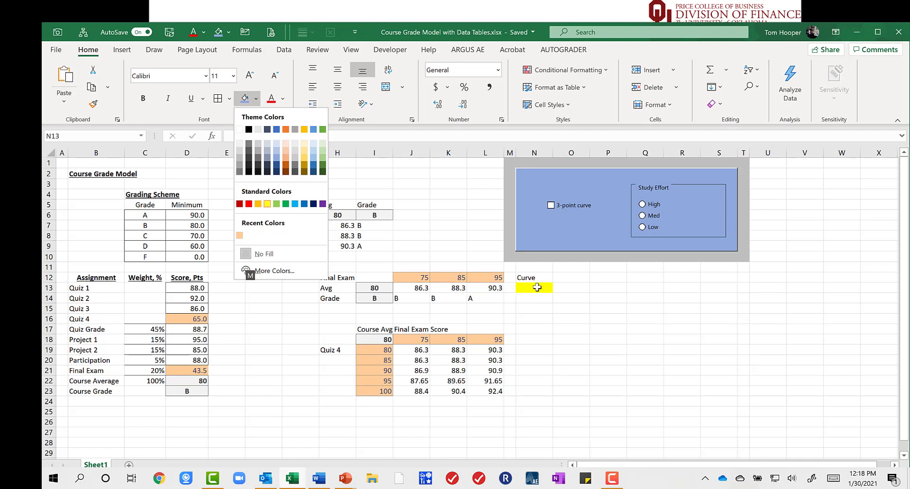
key(Return)
Copy the Curve label and its yellow cell, N12:N13, to Q12:Q13
key(Up)
key(shift+Down)
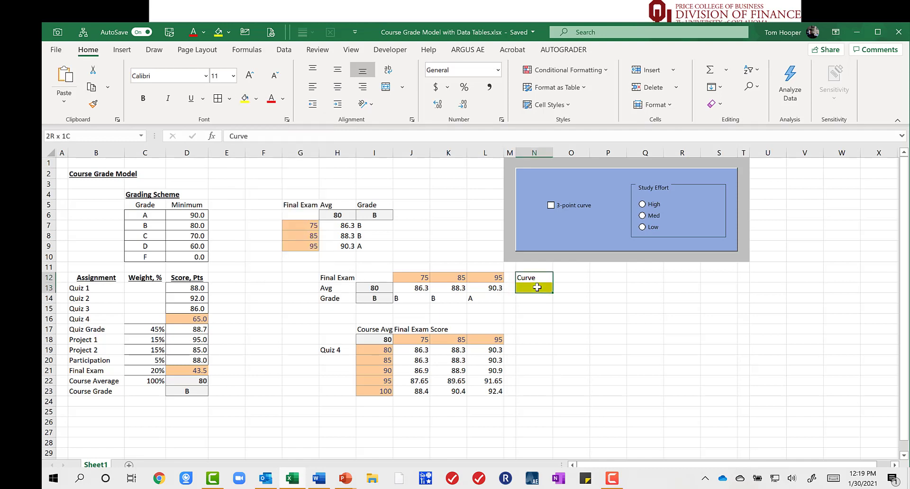
key(ctrl+c)
key(Right)
key(Right)
key(Right)
key(ctrl+v)
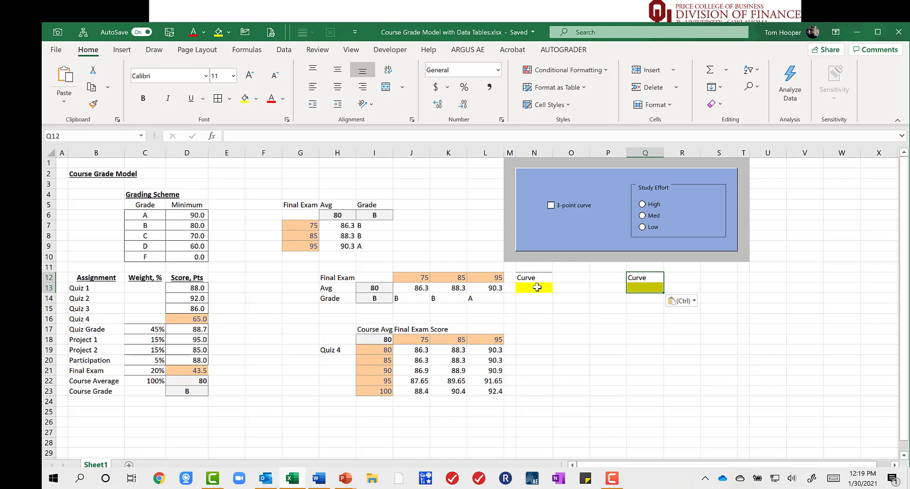
Replace the copied label in Q12 with "Study Effort"
key(F2)
key(BackSpace)
key(BackSpace)
key(BackSpace)
key(BackSpace)
key(BackSpace)
text(Study Effort)
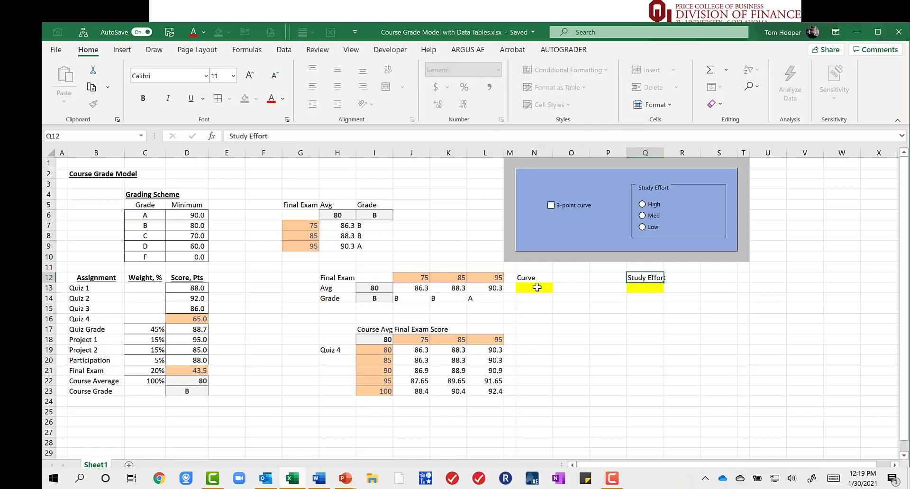
key(Return)
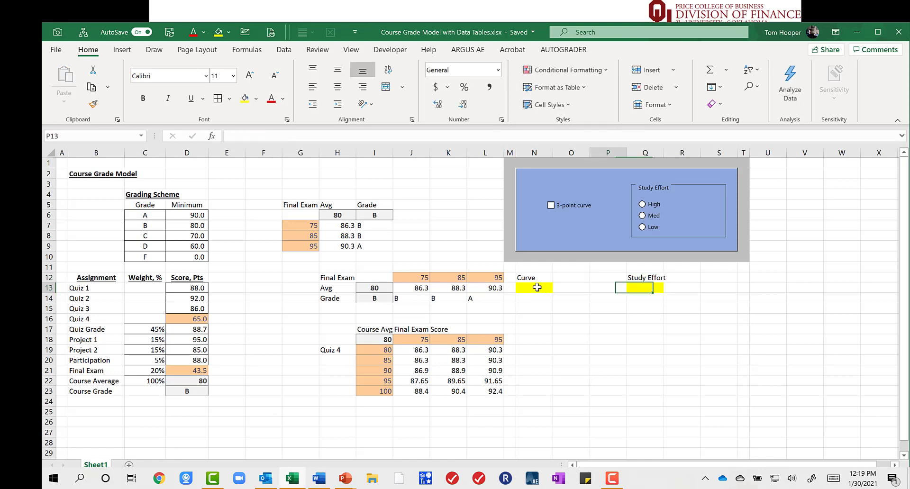
Link the 3-point curve check box to the yellow cell N13 and turn on its 3-D shading
key(Up)
key(Left)
key(Left)
key(Left)
right_click(567, 205)
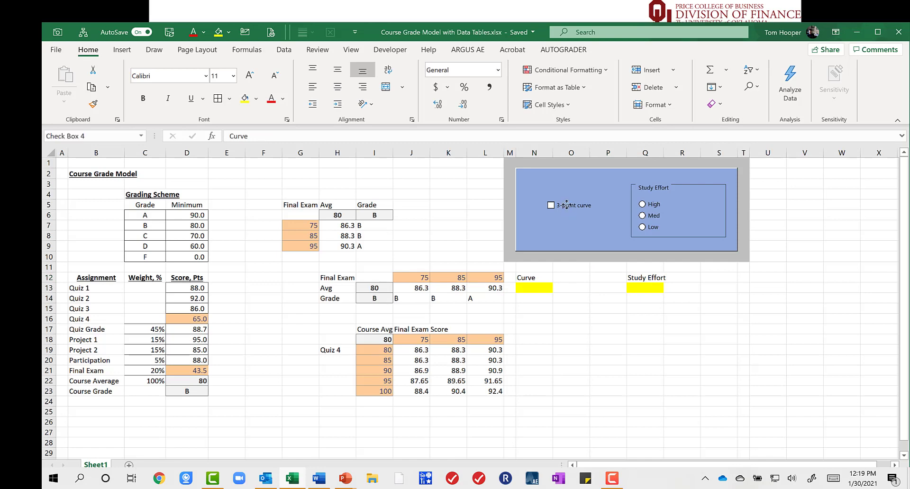
click(612, 329)
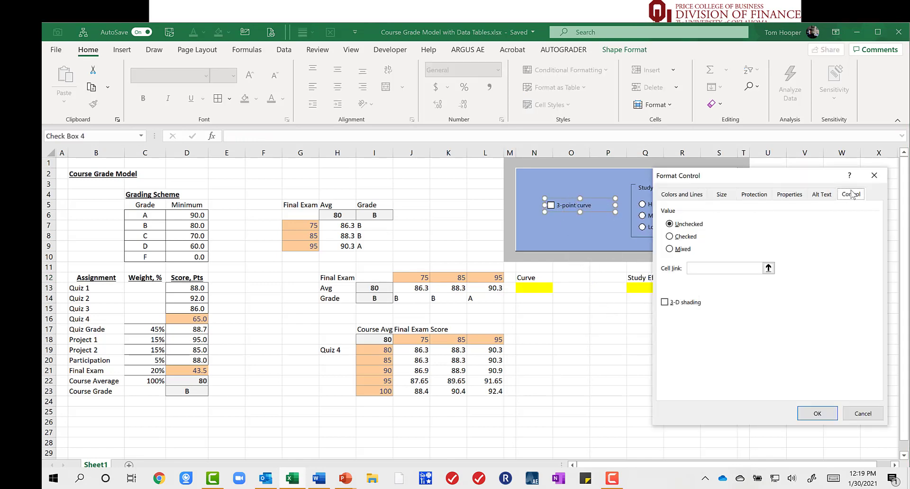
click(769, 268)
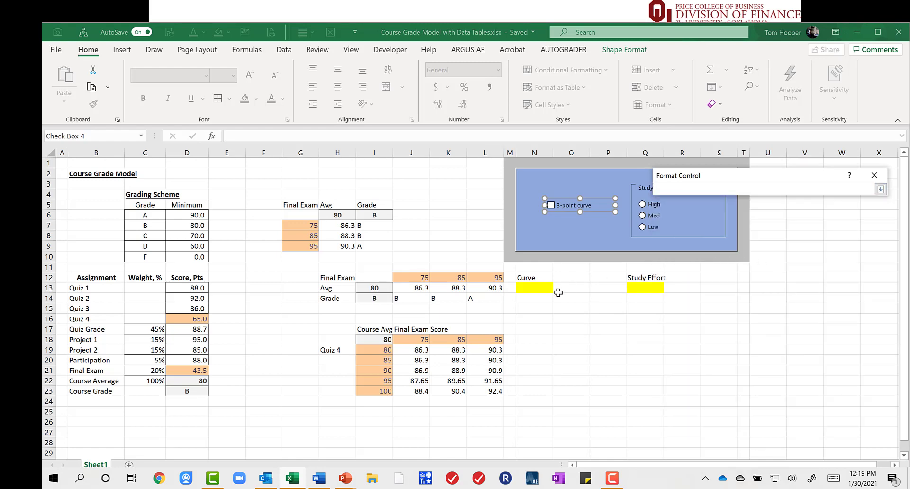
click(537, 287)
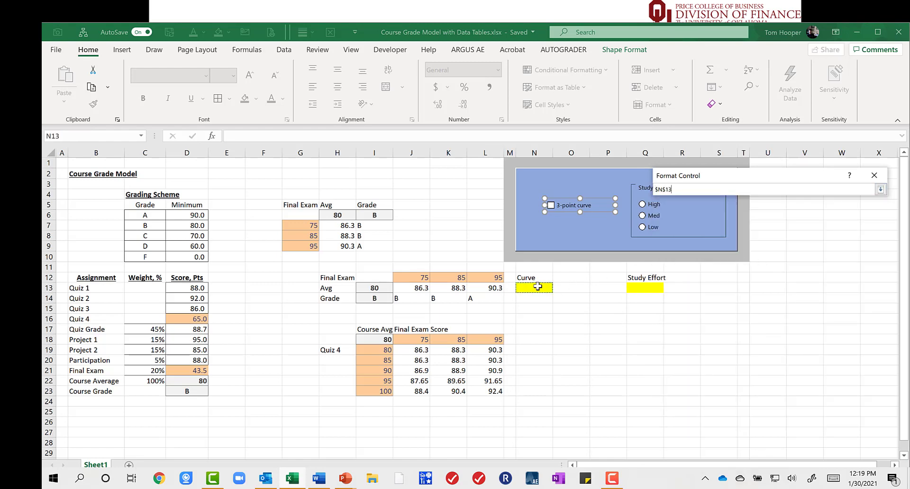
click(880, 190)
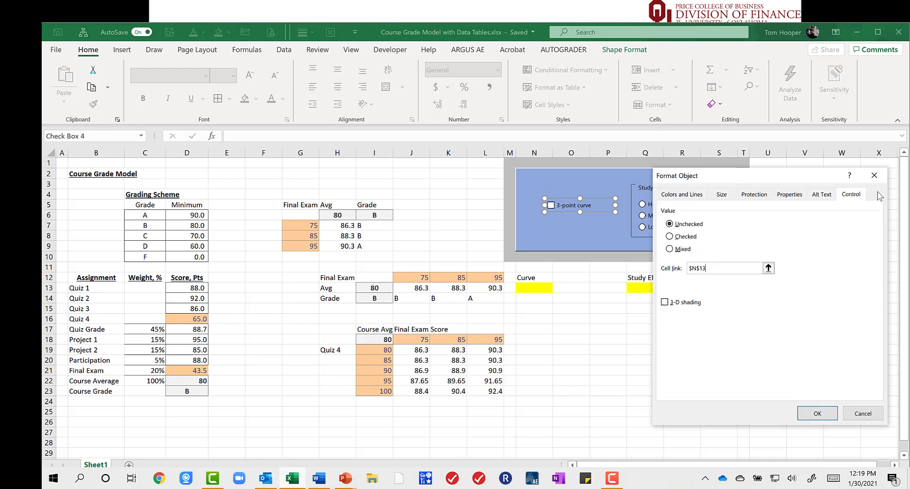
click(665, 304)
click(822, 418)
click(608, 340)
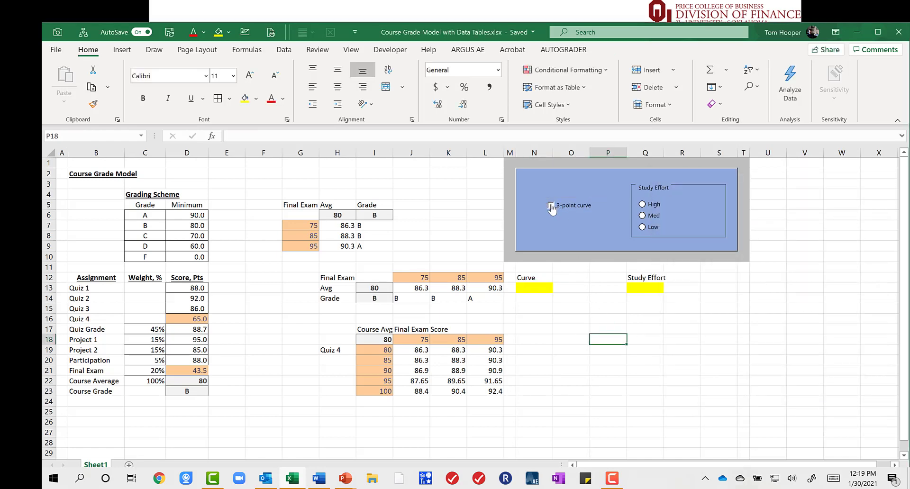
Toggle the 3-point curve check box on and off to test its link, and inspect cell N13
click(553, 204)
click(551, 205)
click(553, 206)
click(554, 206)
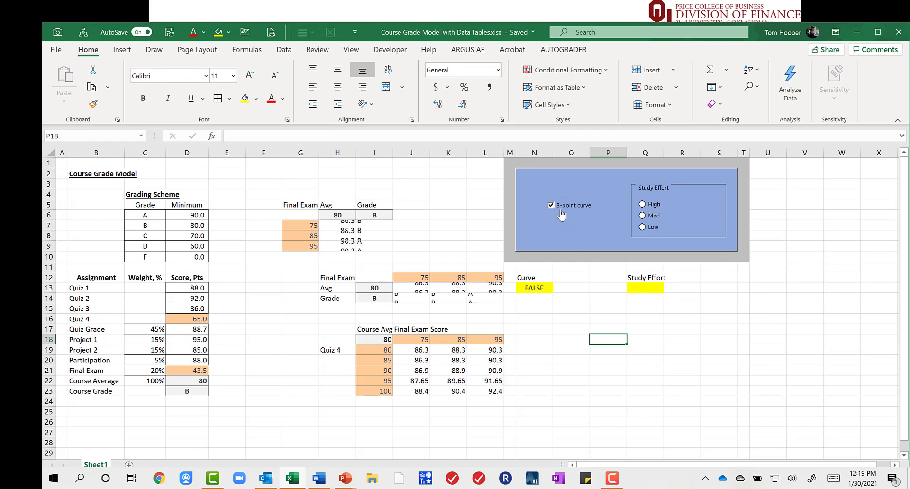
click(542, 290)
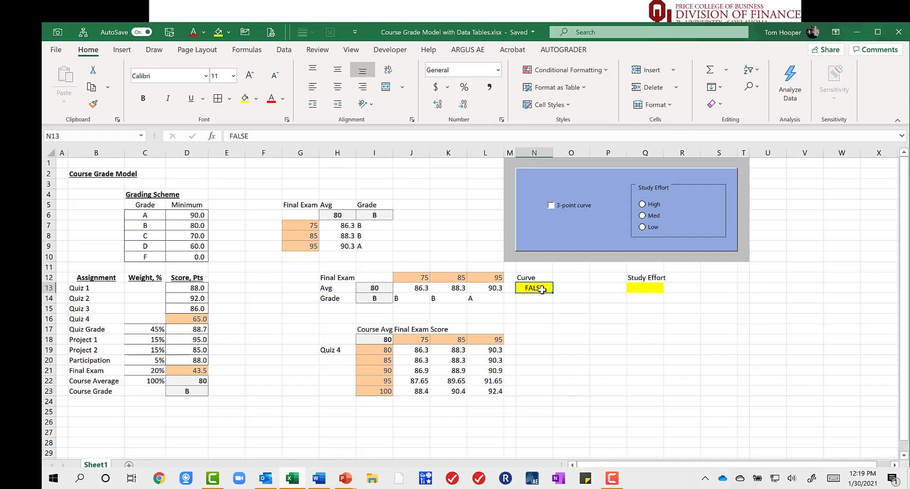
Enter the label "Possible Curve" in cell B25 below the grade table
click(195, 382)
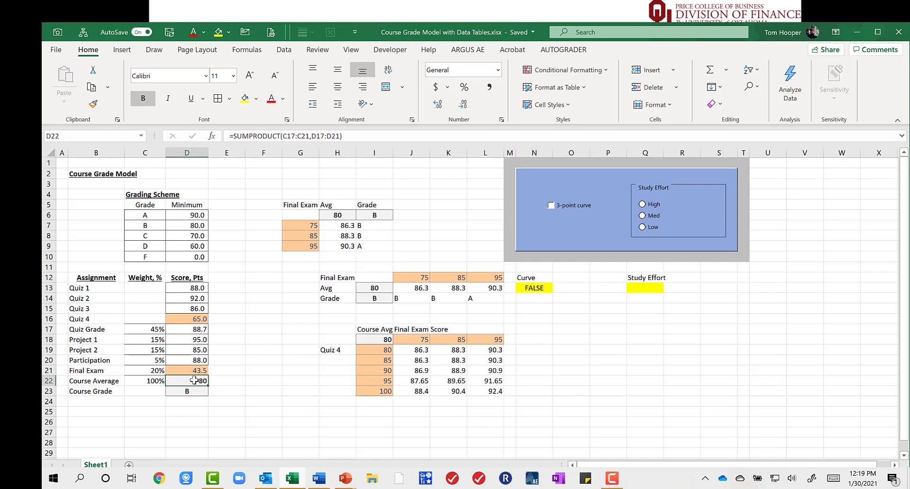
click(109, 413)
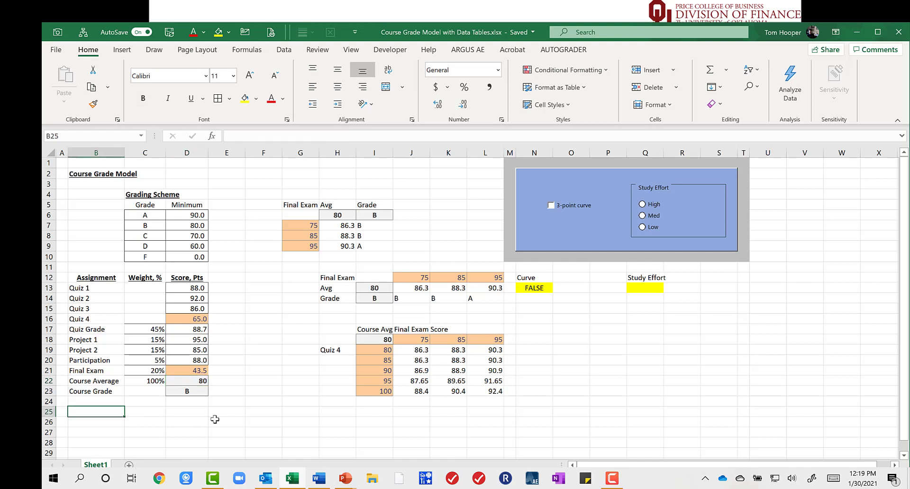
text(Possible C)
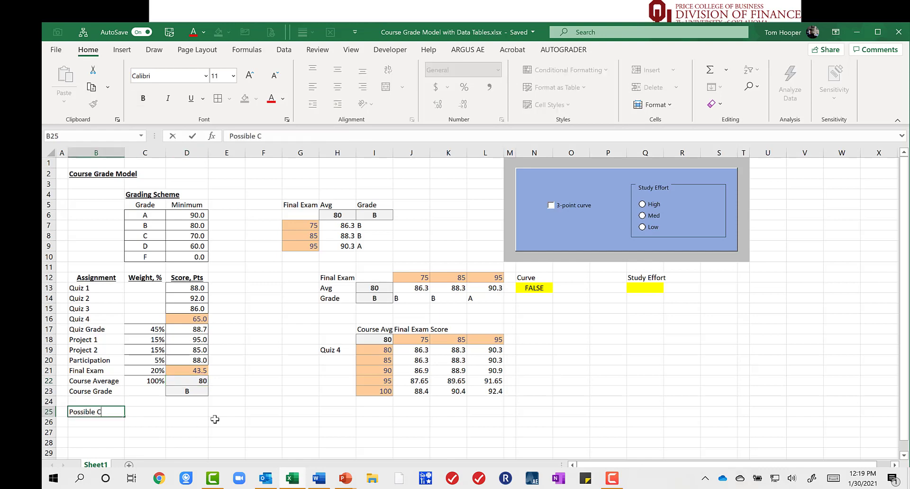
key(Right)
key(Up)
key(Up)
key(Up)
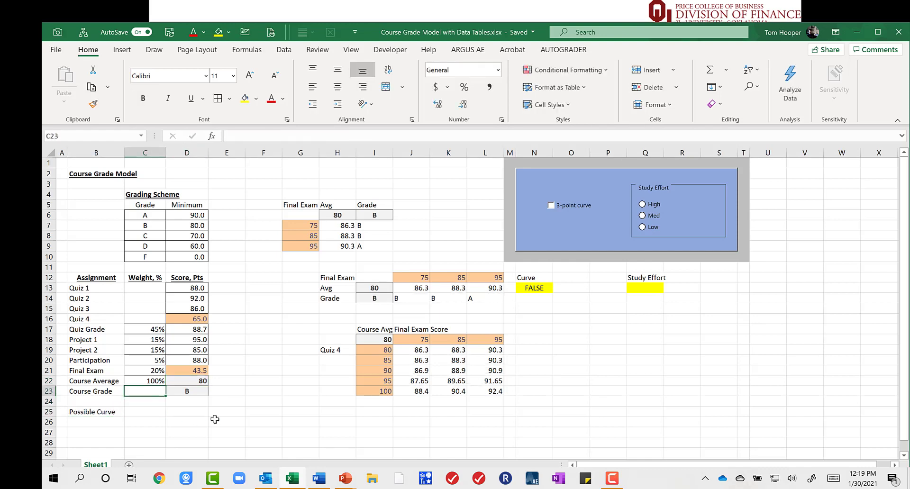
key(Right)
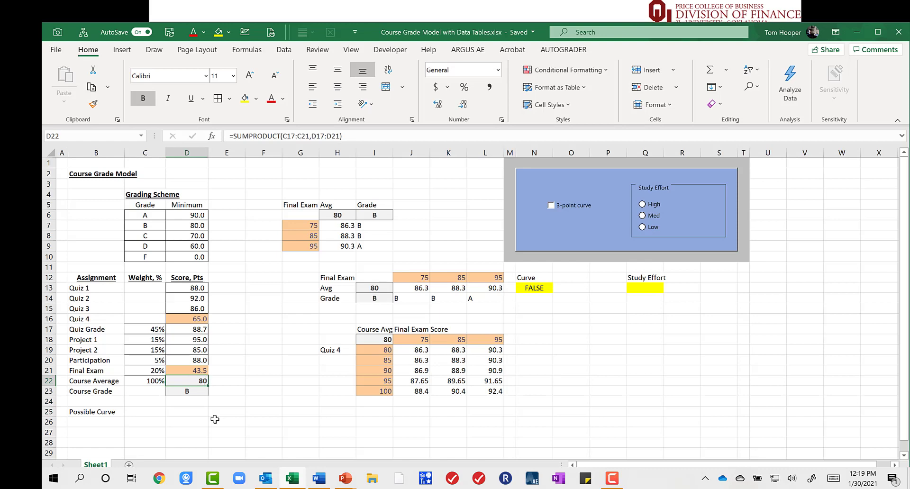
key(F2)
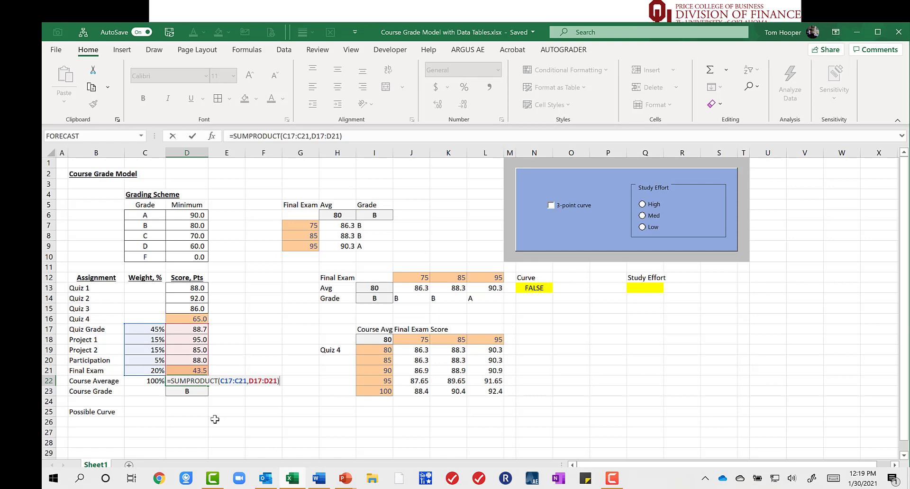
text(+)
key(Escape)
Enter 3 in cell D25 as the possible curve and apply the Input cell style to it
click(200, 414)
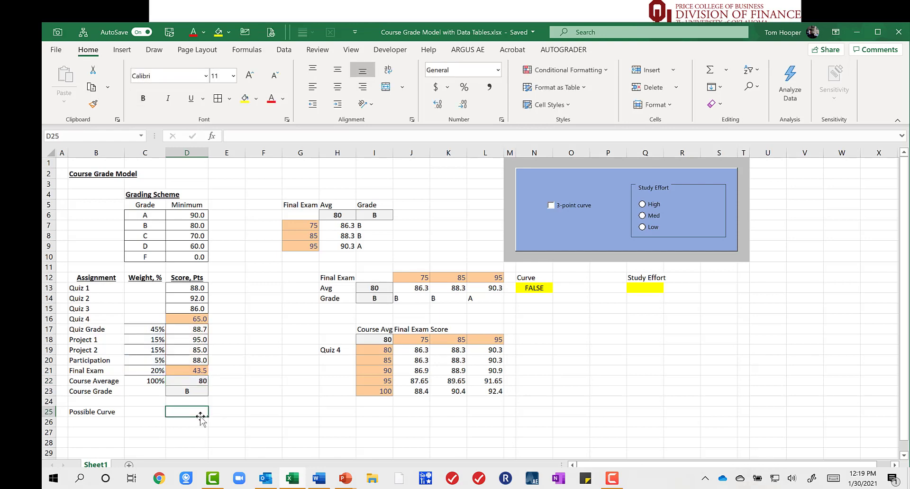
text(3)
key(Return)
click(201, 415)
key(alt+h)
key(j)
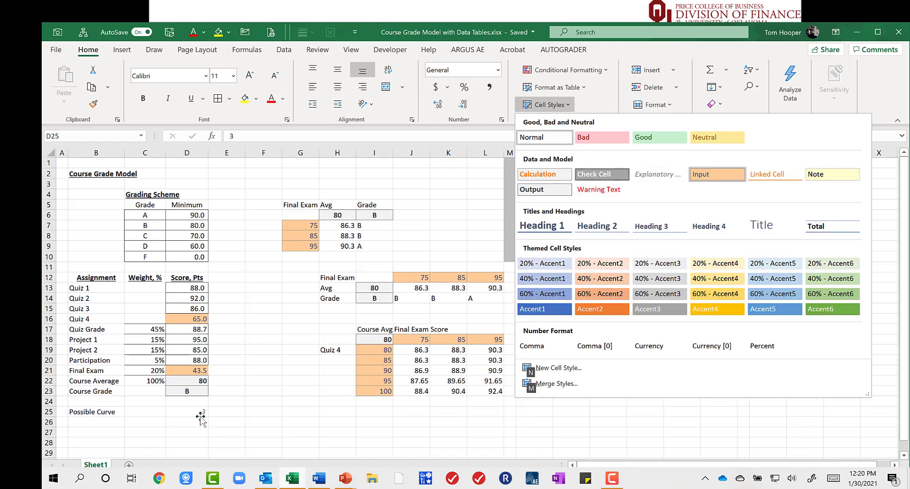
key(Return)
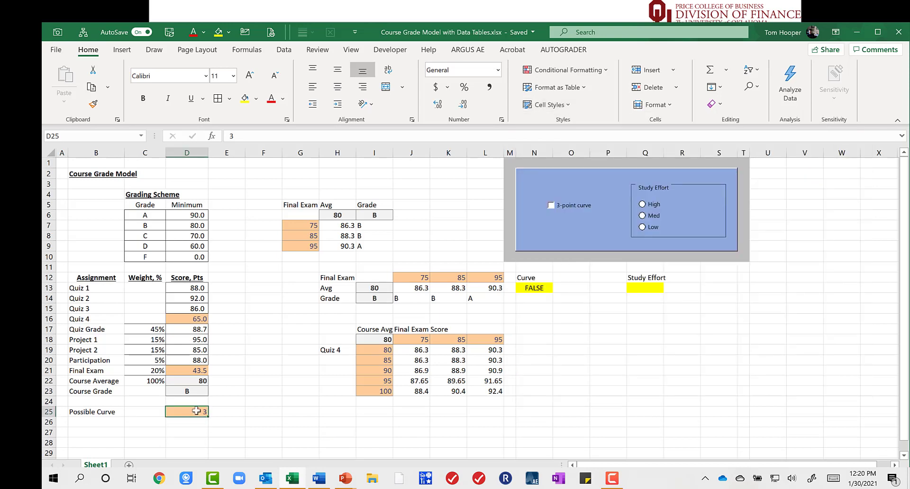
Extend the course average formula in D22 to =SUMPRODUCT(C17:C21,D17:D21)+N13*D25
double_click(194, 380)
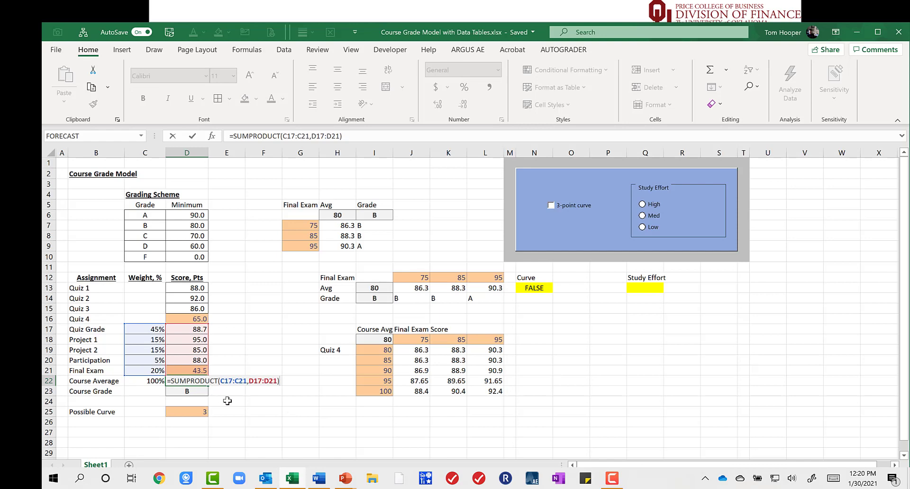
text(+)
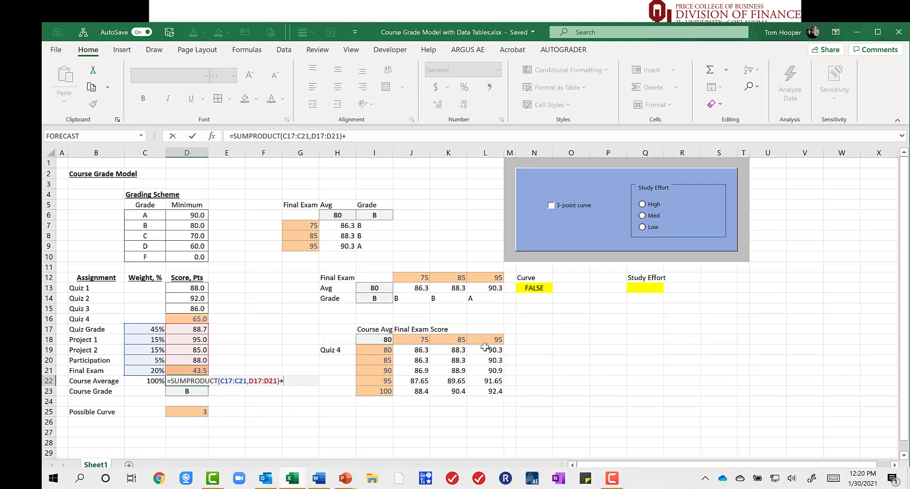
click(536, 288)
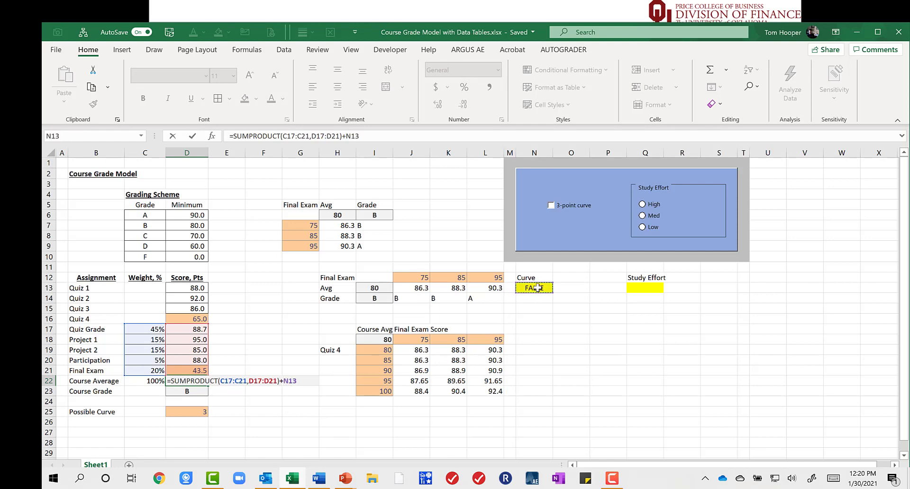
text(*)
click(189, 412)
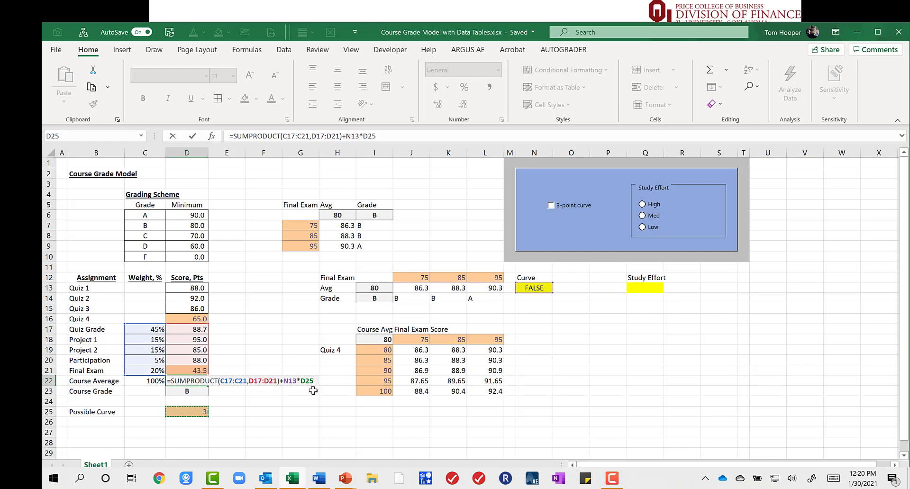
key(ctrl+Return)
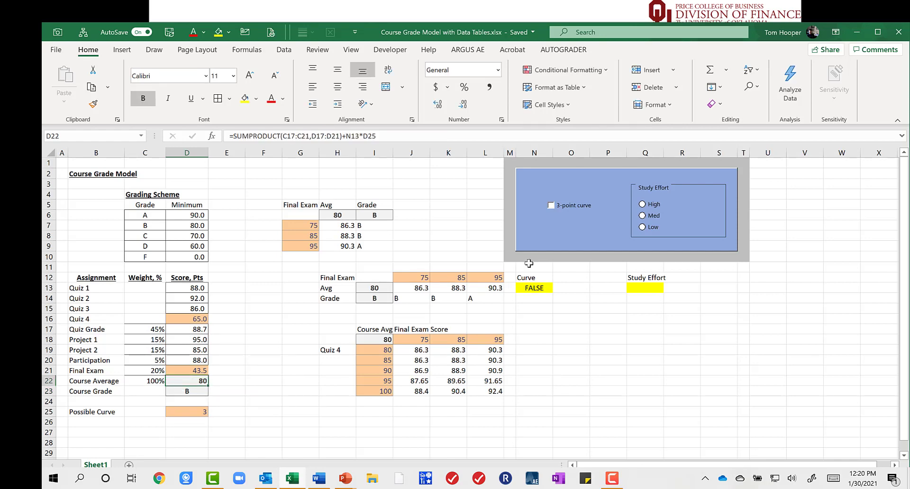
Switch the 3-point curve on and off repeatedly to test its effect on the grades, leaving the check box checked
click(551, 207)
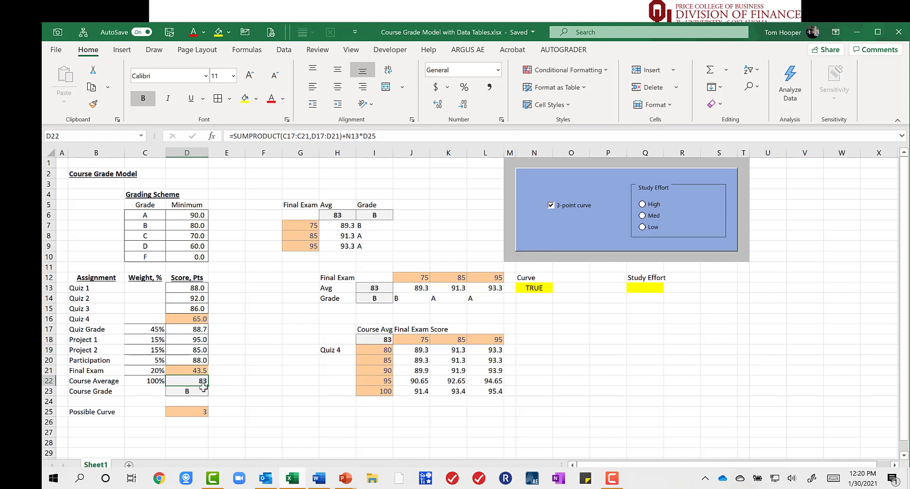
click(551, 208)
click(551, 207)
click(555, 211)
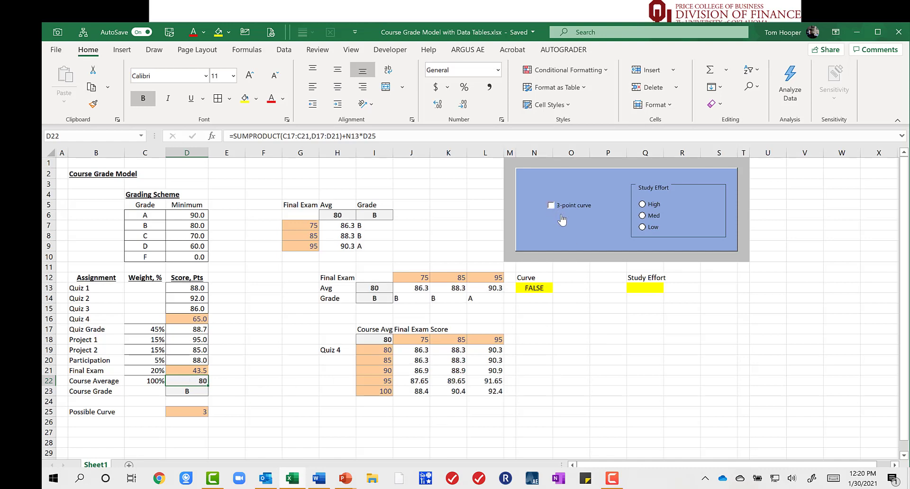
click(551, 207)
Inspect the linked curve cell N13 and the references in the course average formula in D22
click(536, 289)
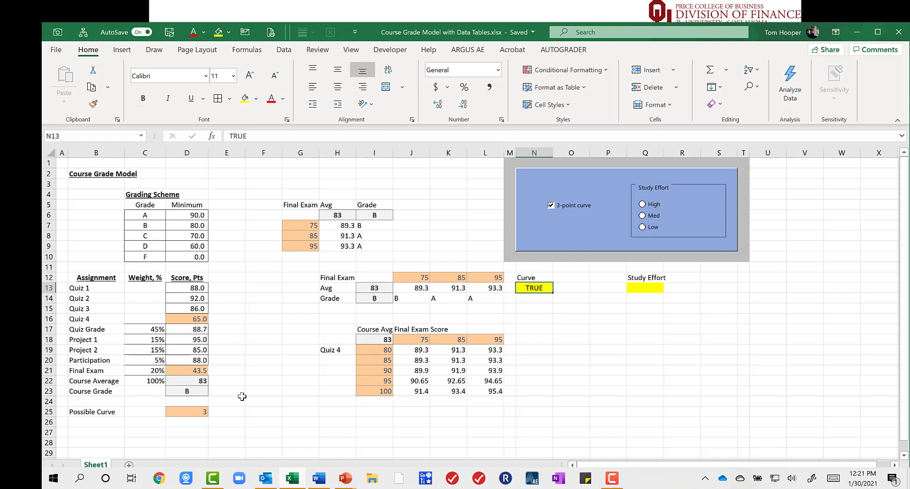
click(198, 382)
double_click(198, 382)
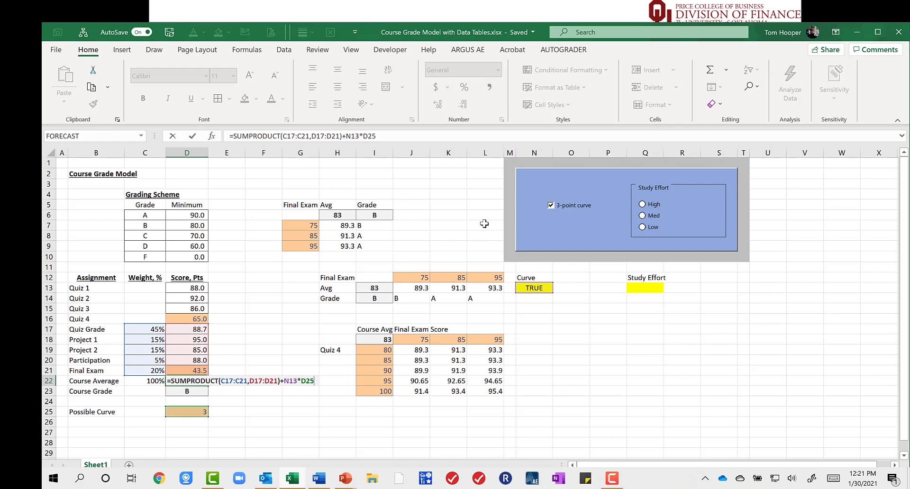
key(Escape)
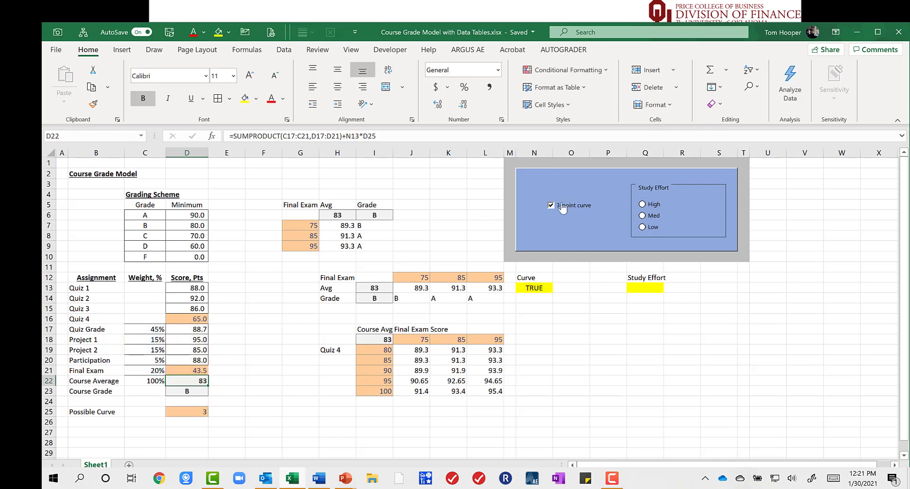
Link the High option button in the Study Effort group to cell Q13 and turn on its 3-D shading
click(640, 306)
click(650, 289)
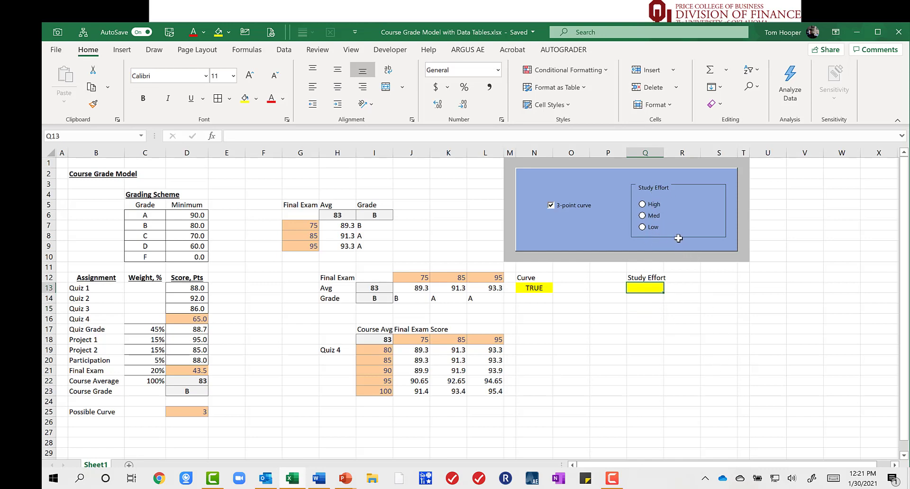
right_click(655, 204)
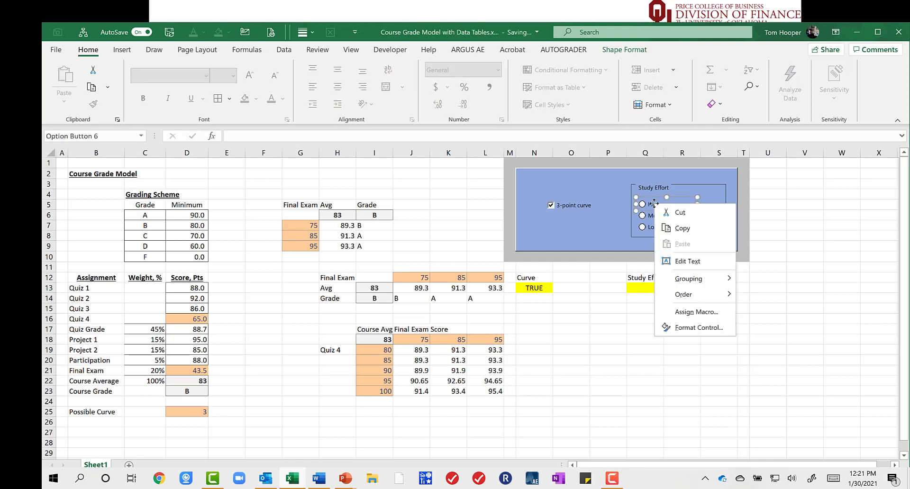
click(698, 328)
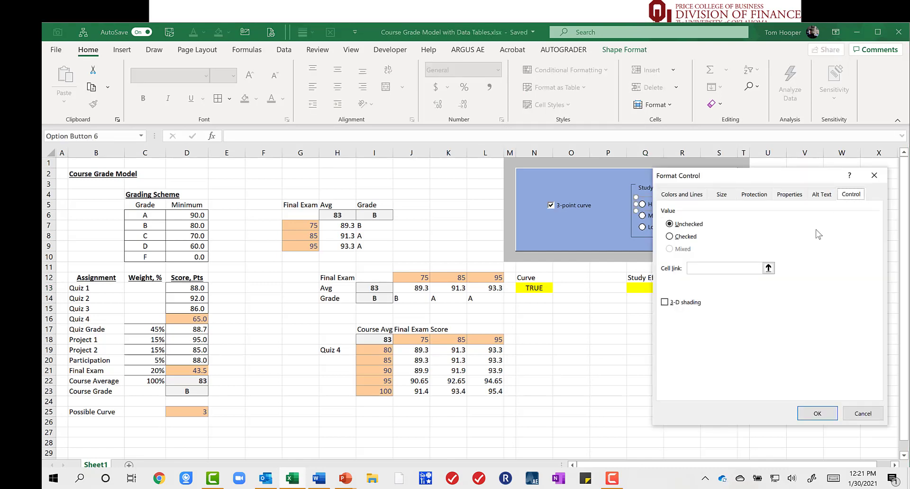
click(769, 269)
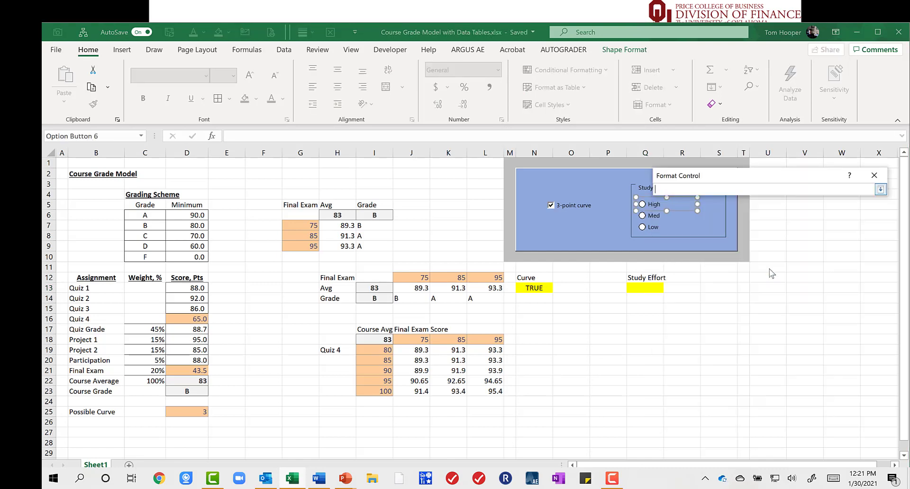
click(652, 292)
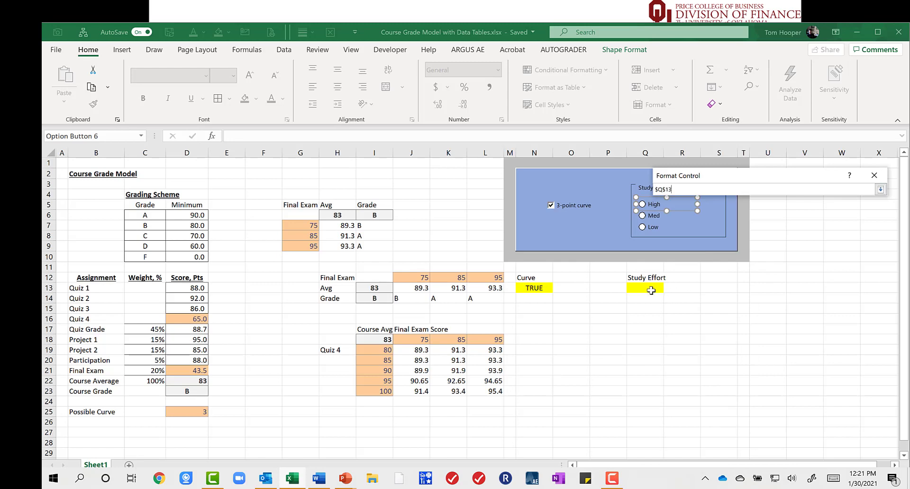
click(881, 189)
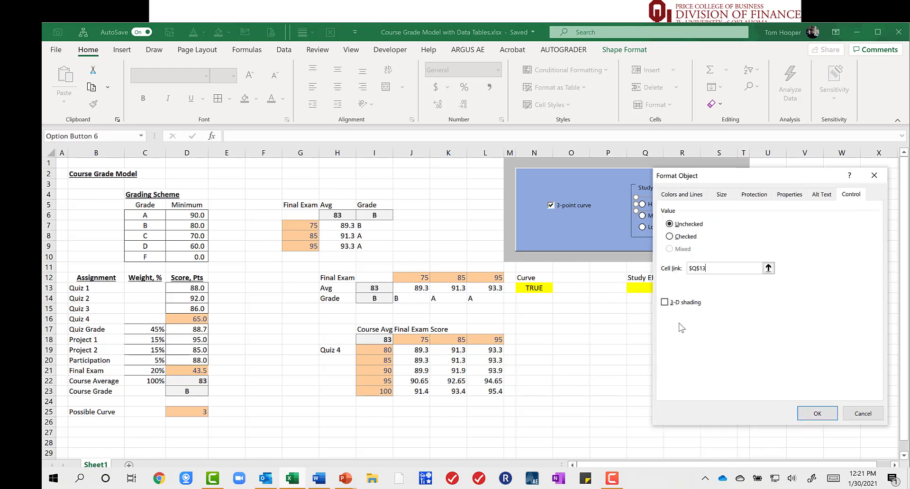
click(666, 303)
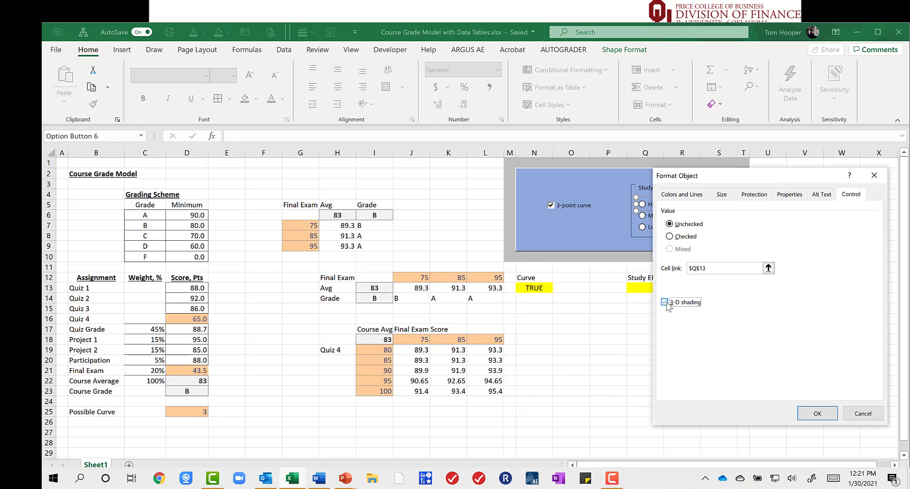
click(818, 414)
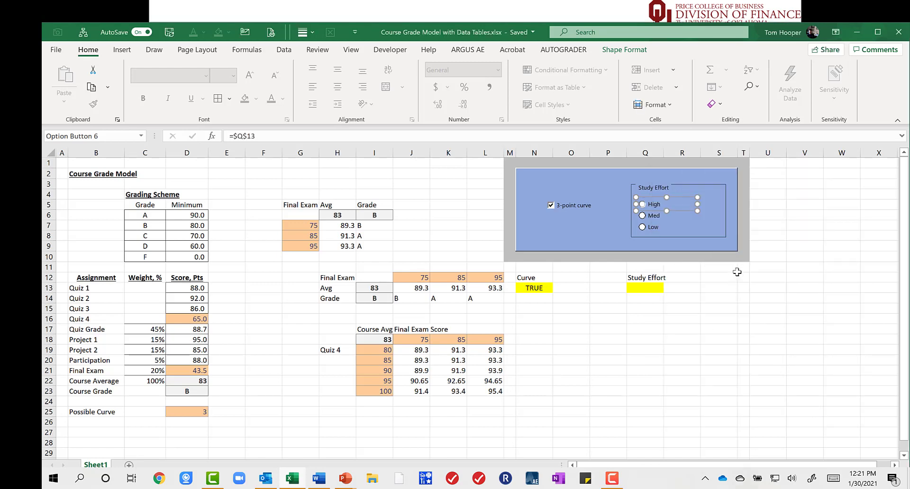
Turn on 3-D shading for the High, Med and Low option buttons in the Study Effort group together
click(767, 250)
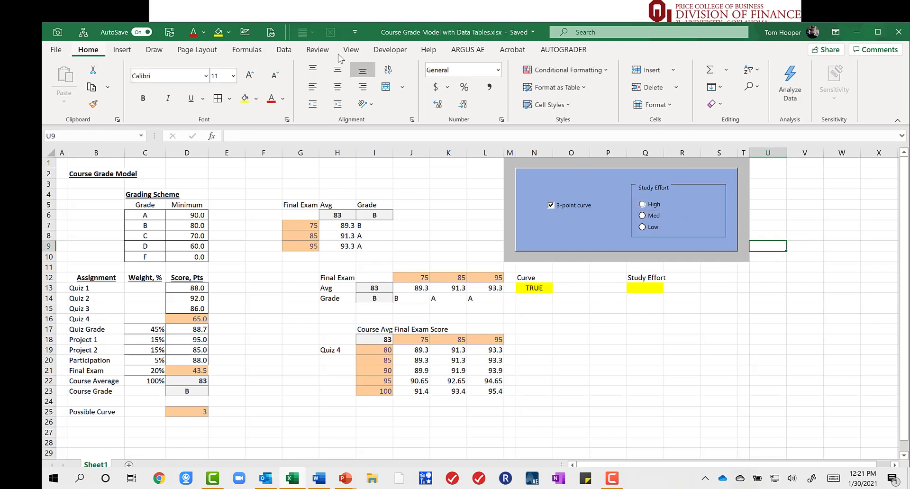
click(750, 87)
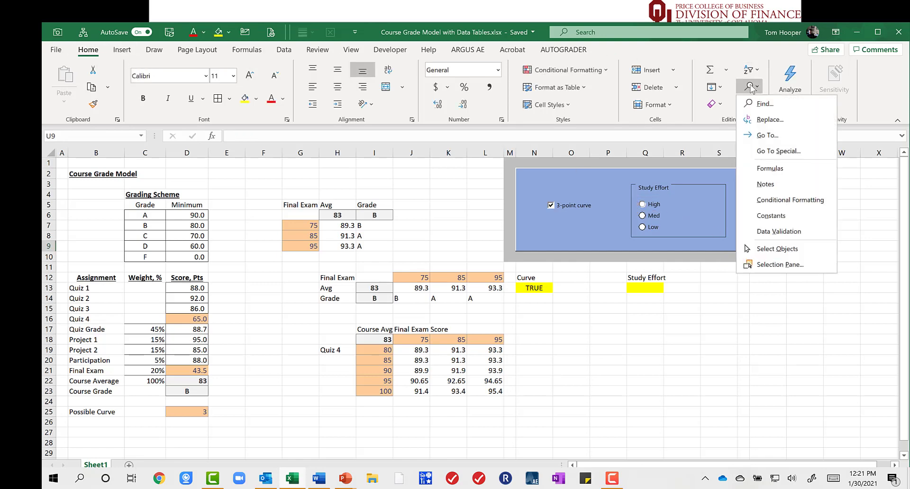
click(754, 250)
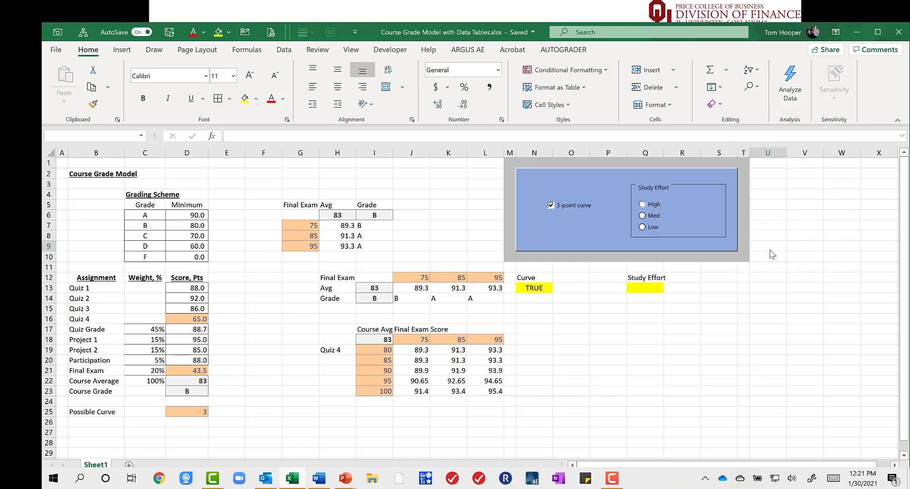
drag(767, 260, 620, 168)
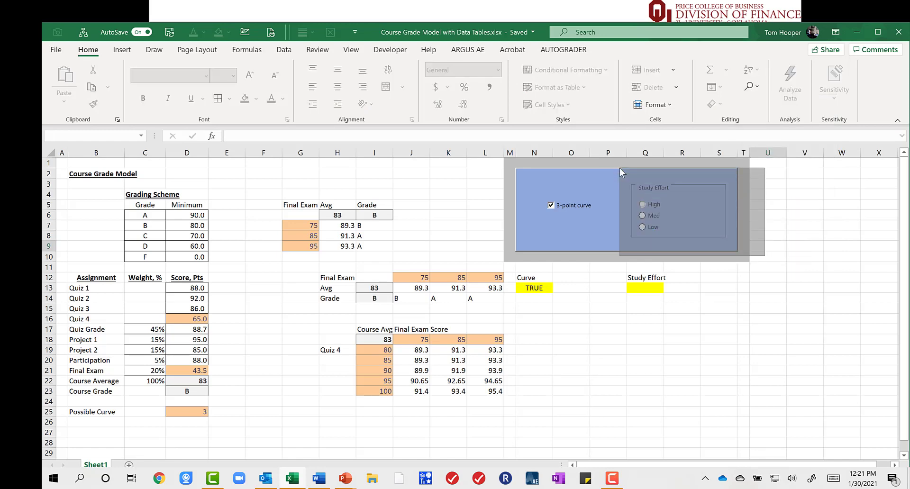
ctrl+click(661, 187)
right_click(648, 204)
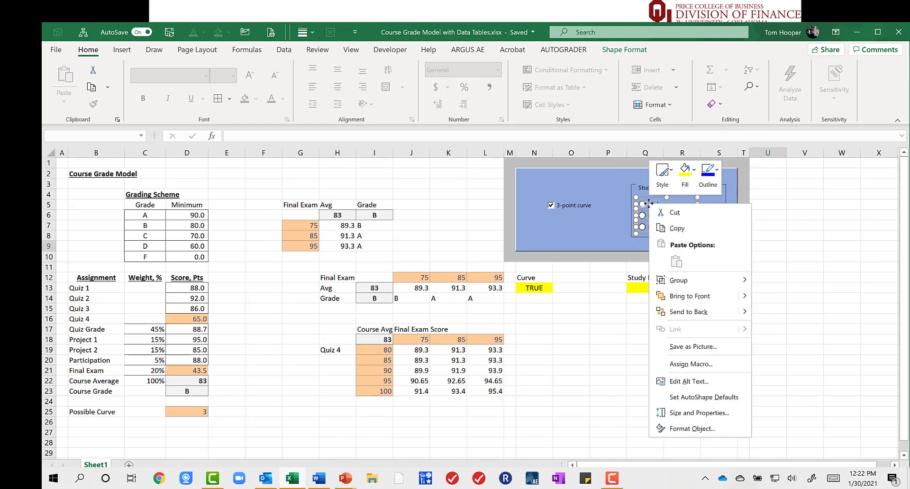
click(701, 429)
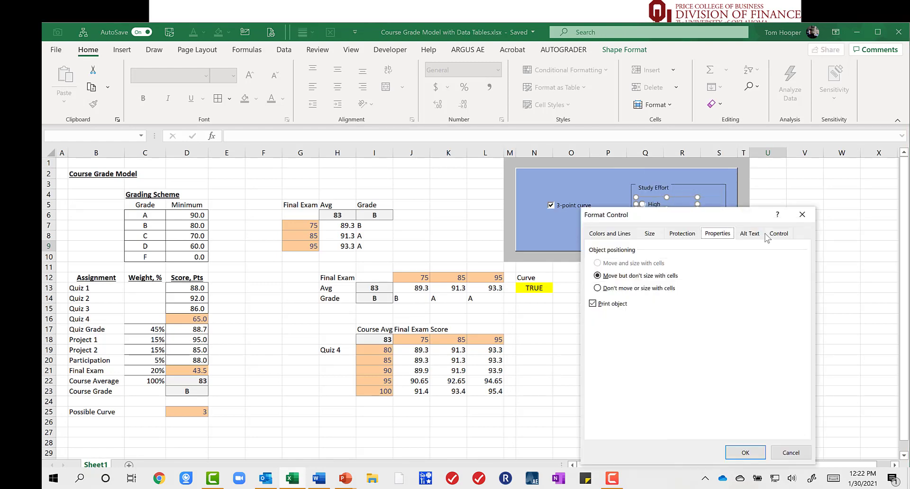
click(780, 233)
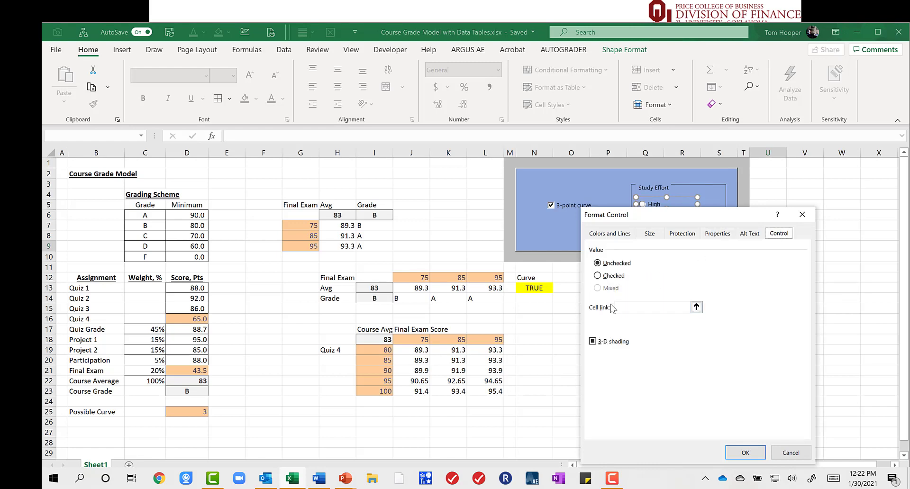
click(597, 344)
click(746, 453)
key(Escape)
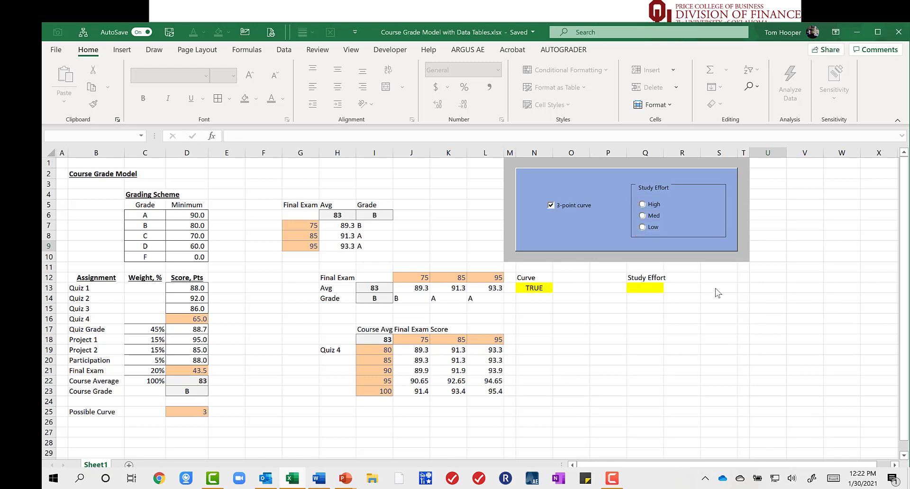
Try the Med and Low study effort options and check the cell link in the Low option button's control settings
ctrl+click(656, 207)
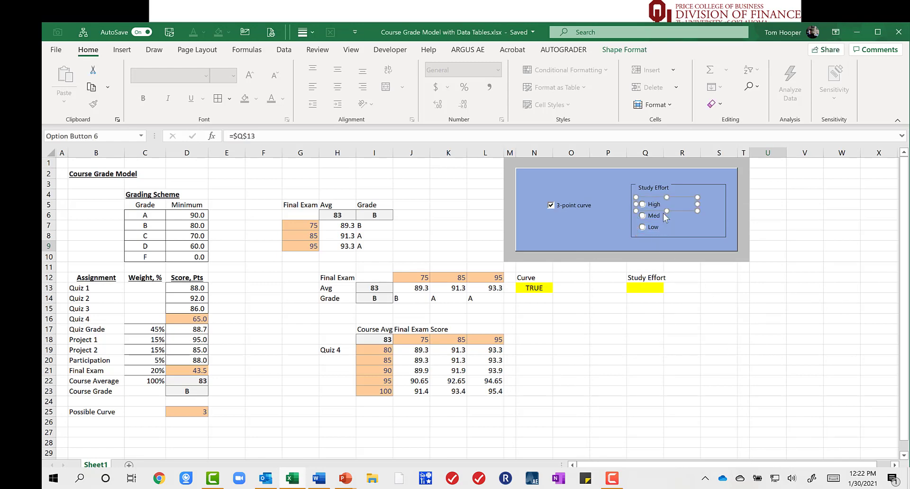
click(763, 260)
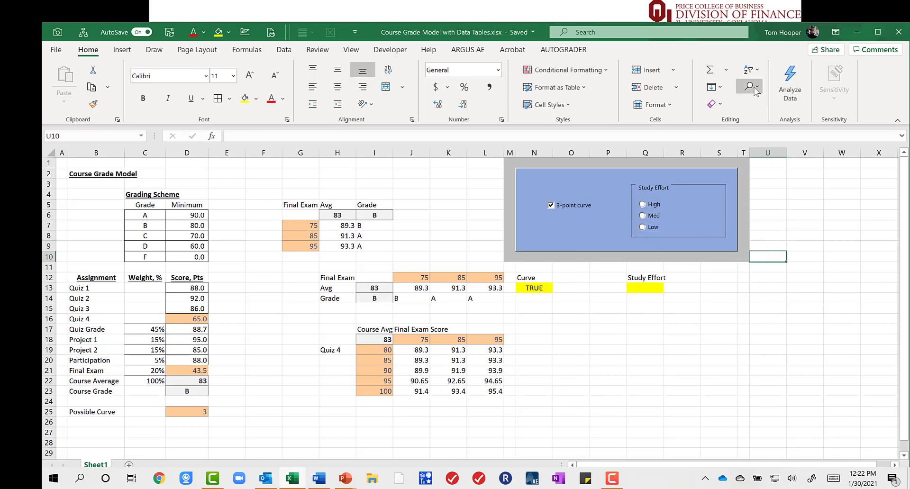
click(653, 217)
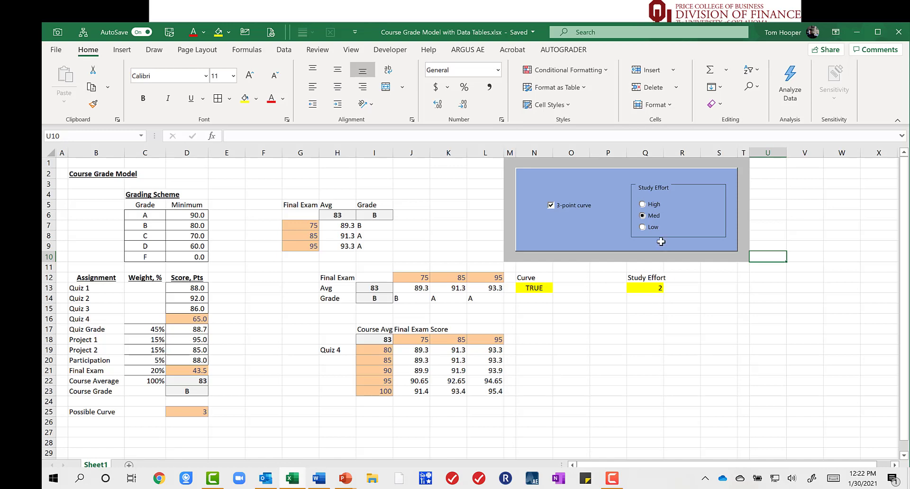
click(653, 228)
right_click(654, 231)
click(704, 358)
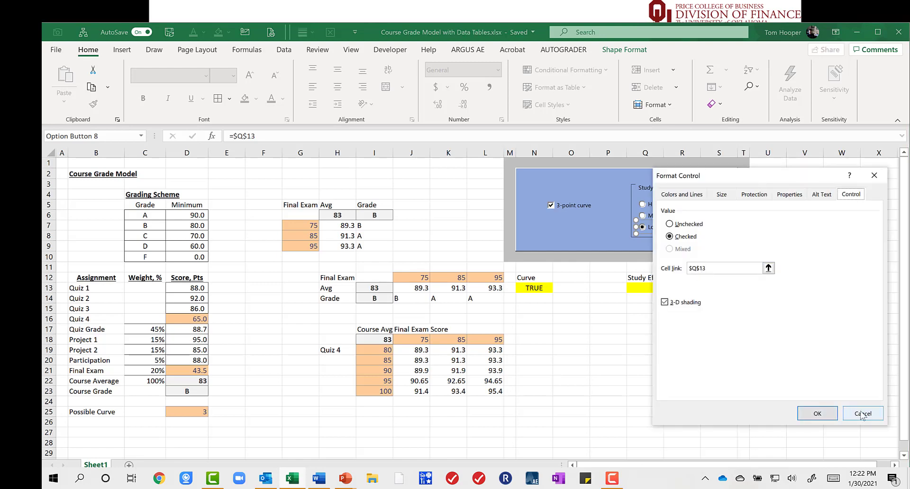
click(825, 414)
click(711, 304)
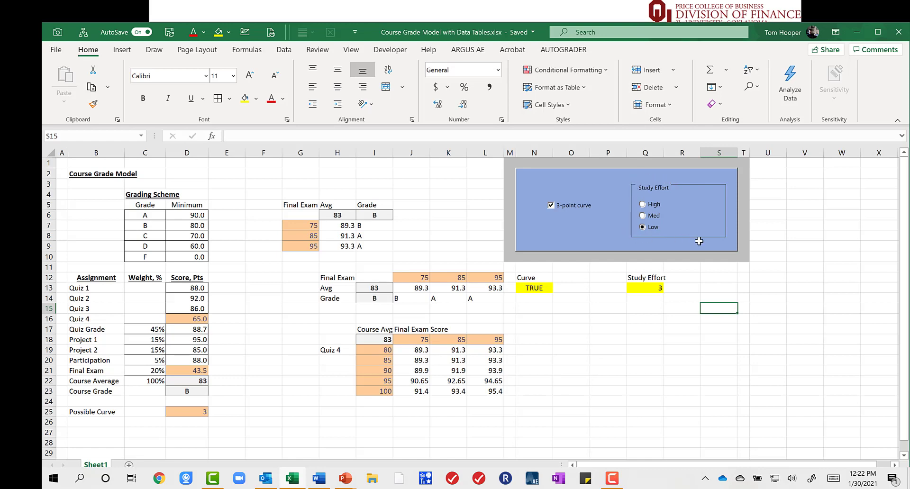
Test the Study Effort options against the linked cell Q13, leaving High selected
click(652, 216)
click(643, 288)
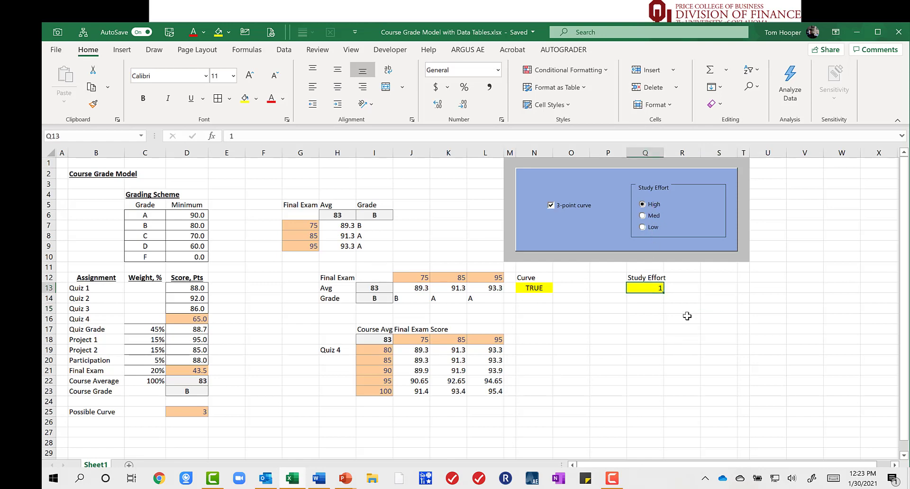
click(654, 300)
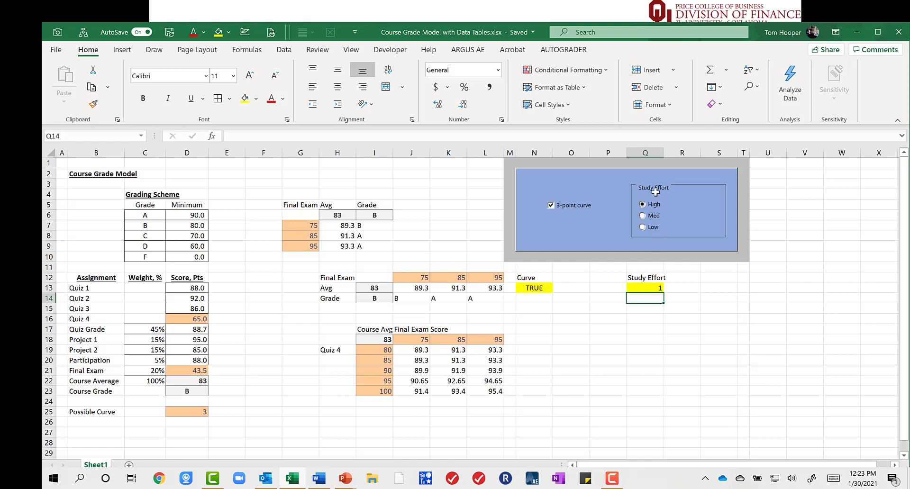
Enter the column headings Quiz4 in R13 and Final Exam in S13 beside the Study Effort cell
click(683, 286)
text(Quiz)
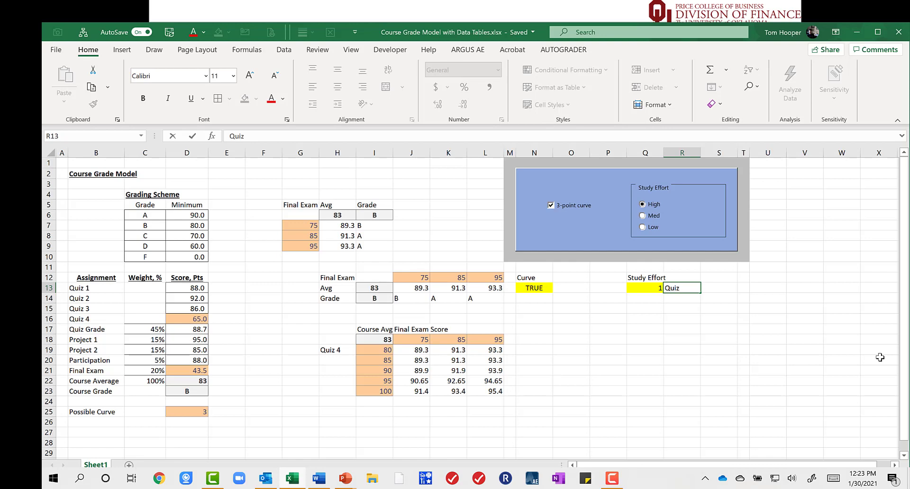
text(4)
key(Tab)
text(F)
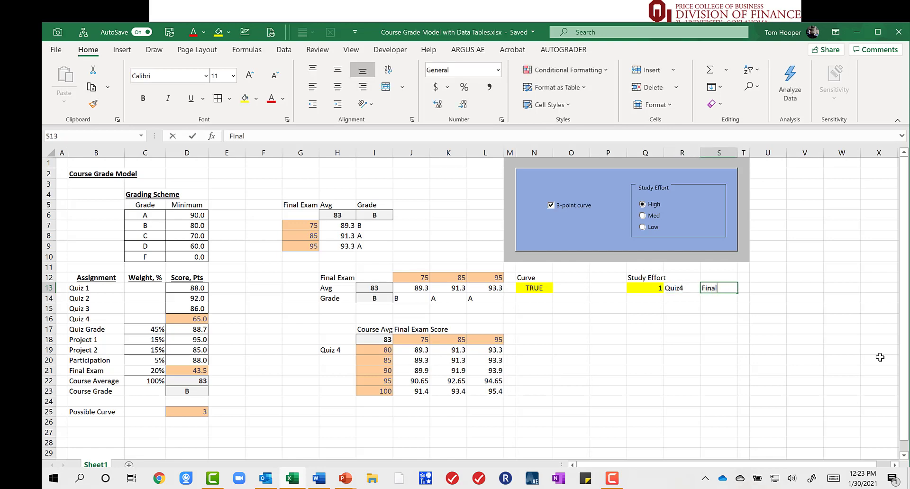
text(inal Exam)
key(Return)
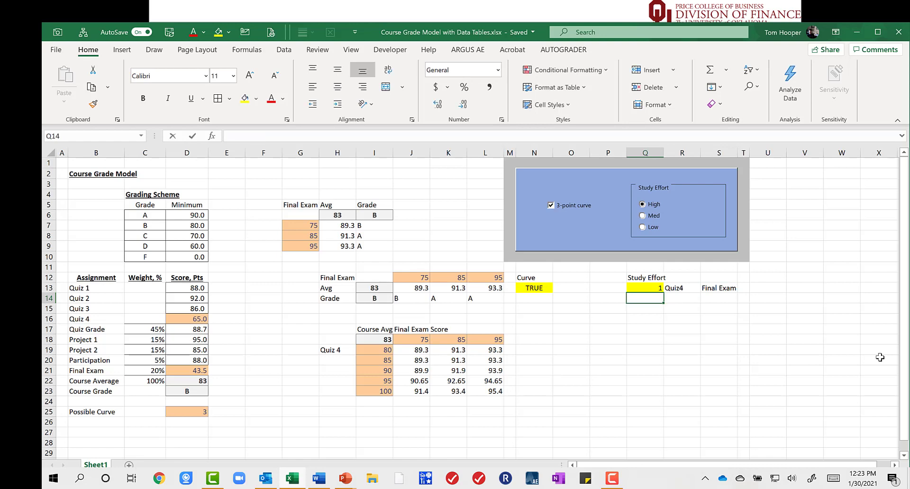
Add a High row in Q14:S14 with a Quiz 4 score of 99 and a Final Exam score of 94
text(High)
key(Tab)
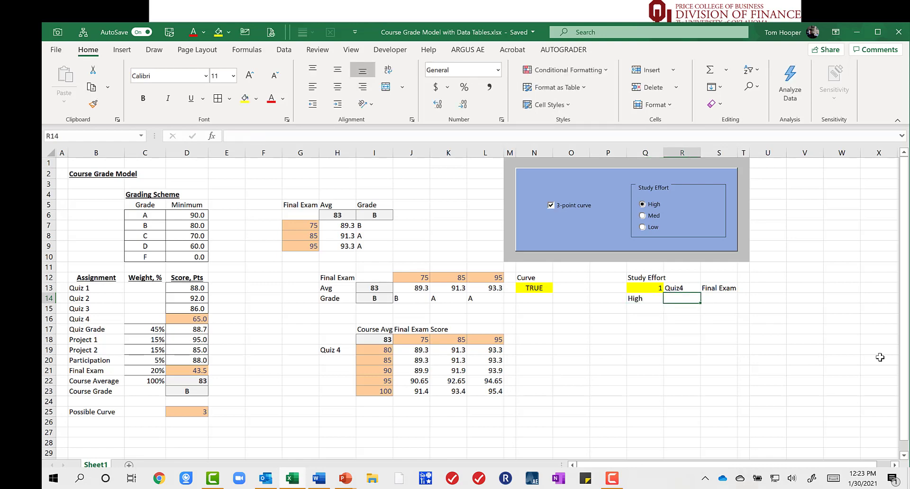
text(99)
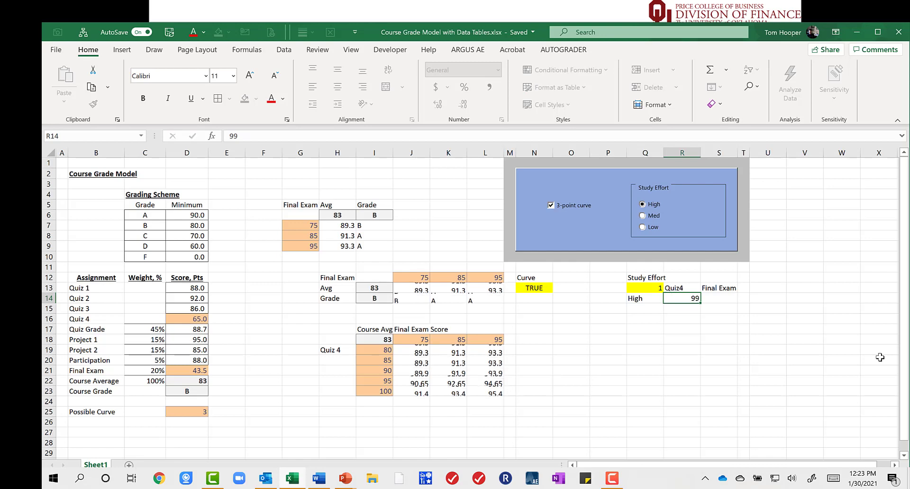
key(Tab)
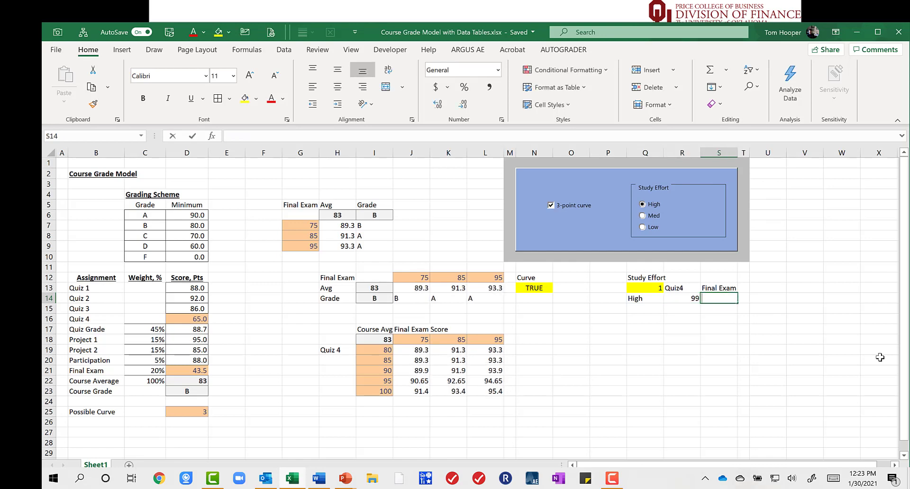
text(94)
key(Return)
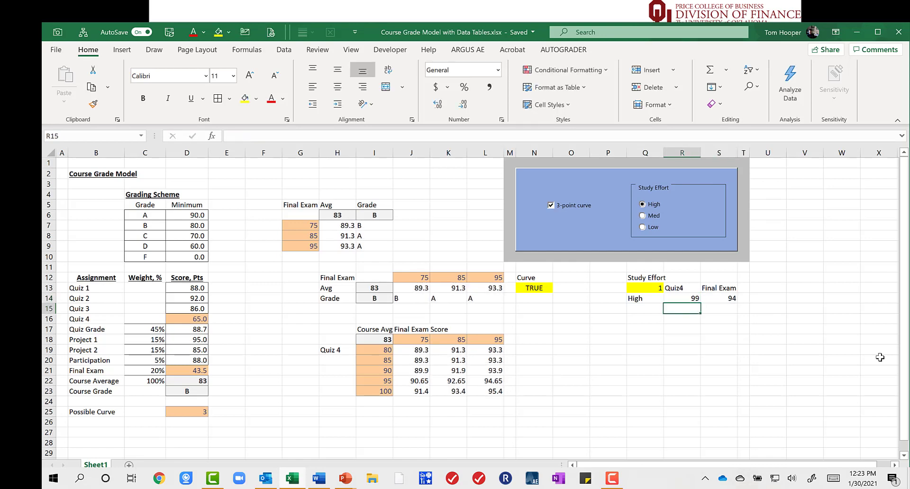
Add a Med row in Q15:S15 with a Quiz 4 score of 85 and a Final Exam score of 88
text(Med)
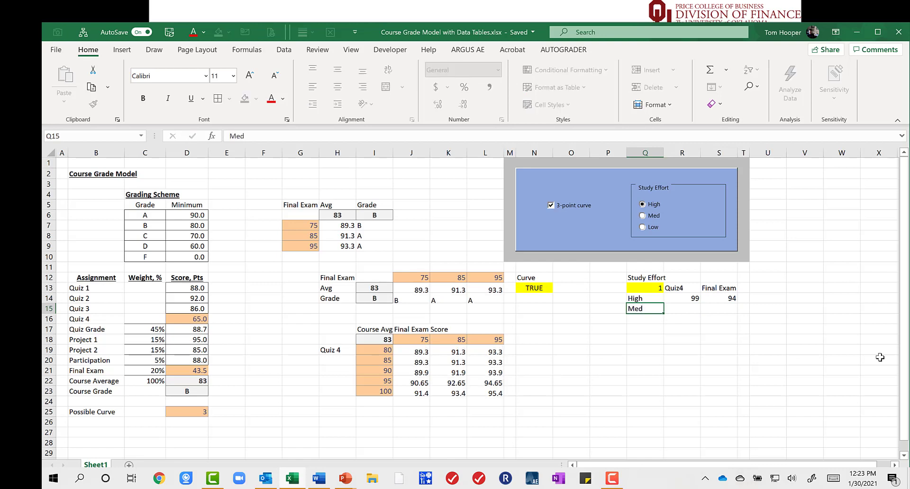
key(Tab)
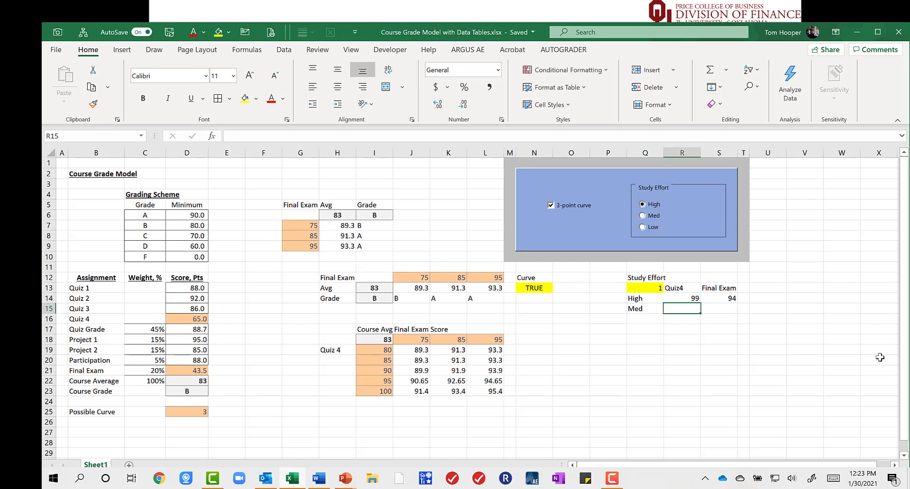
text(90)
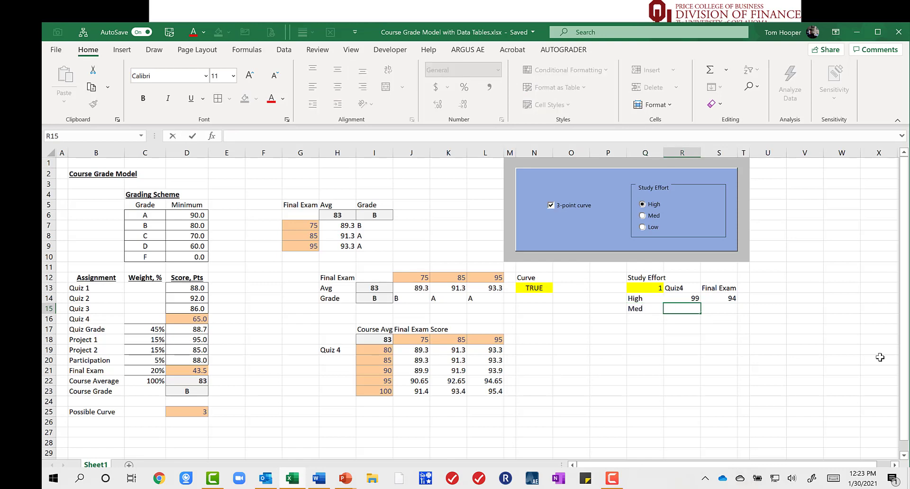
text(85)
key(Tab)
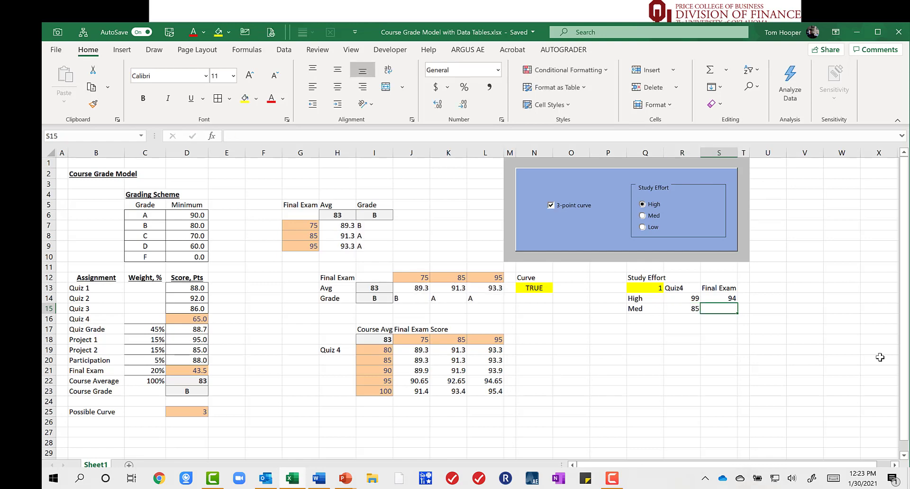
text(88)
key(Return)
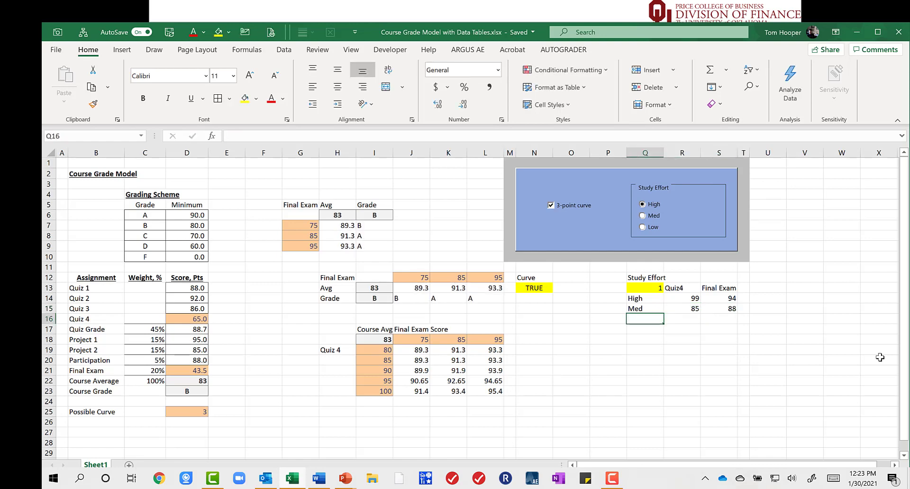
Add a Low row in Q16:S16 with scores of 75 for both Quiz 4 and the Final Exam
text(Low)
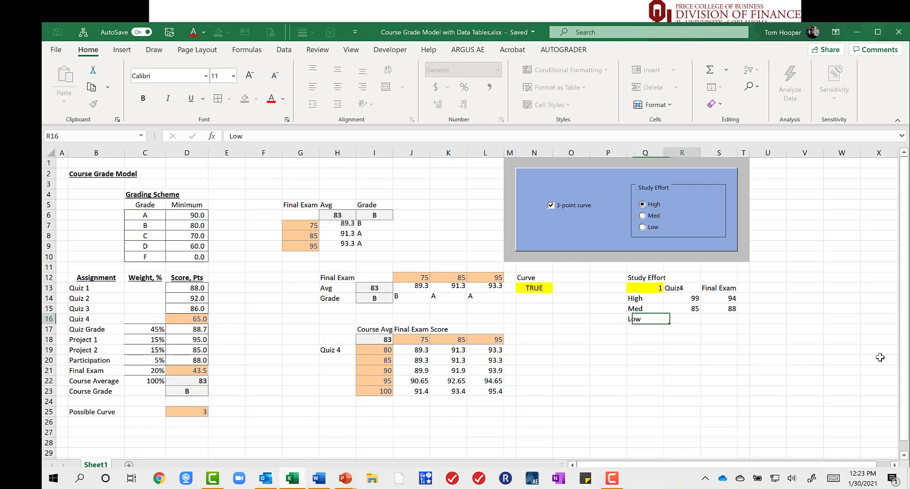
key(Tab)
text(75)
key(Tab)
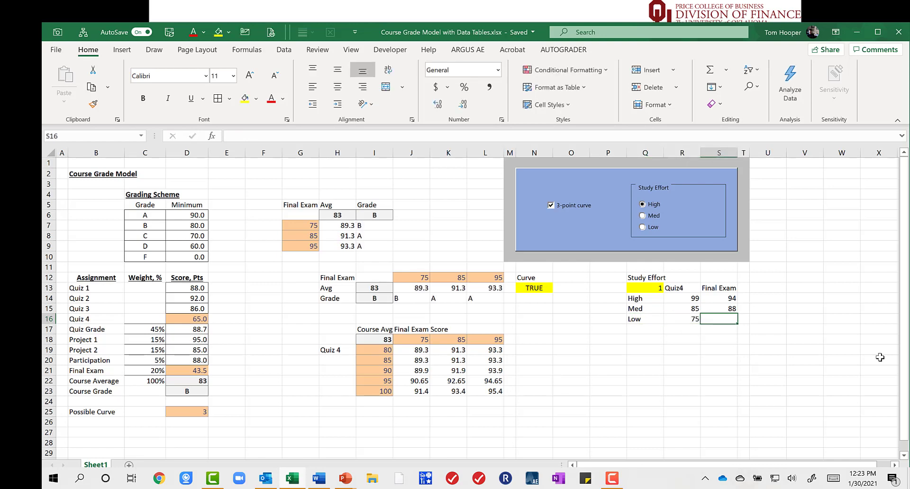
text(75)
key(Tab)
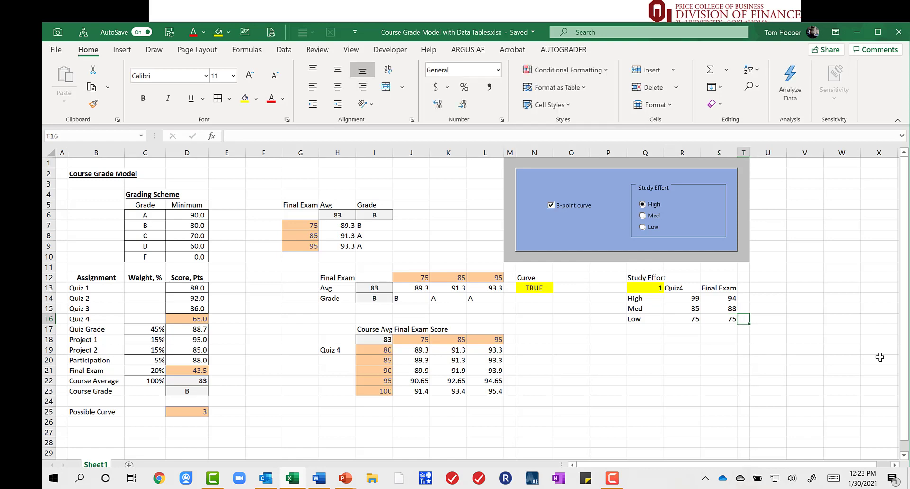
Enter the formula =INDEX(R14:R16,Q13) in D16 so the Quiz 4 score follows the Study Effort choice
click(638, 299)
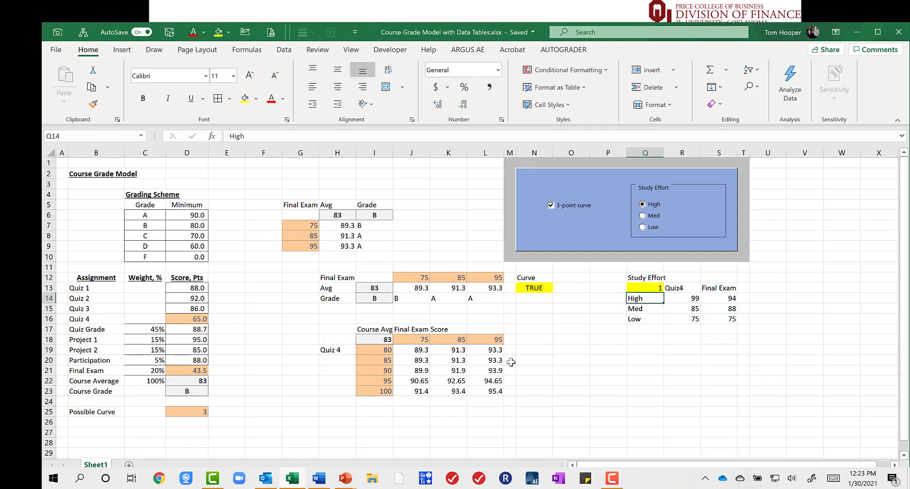
click(188, 320)
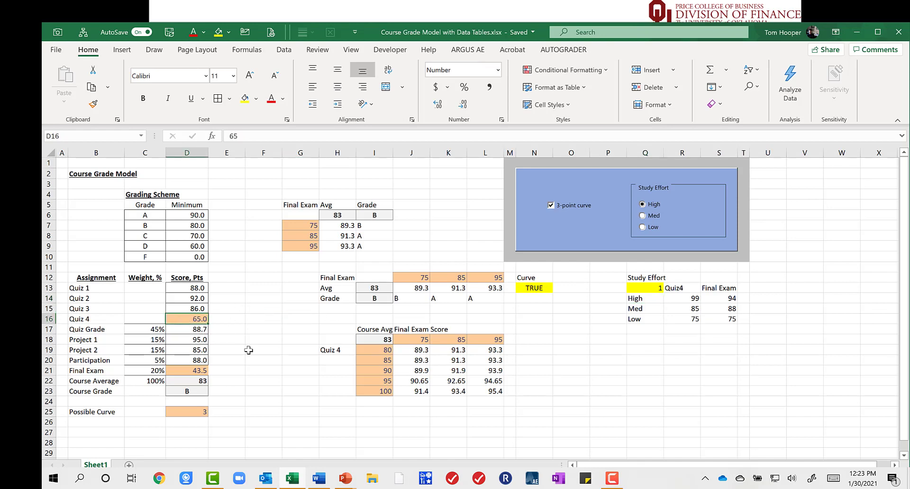
text(=index()
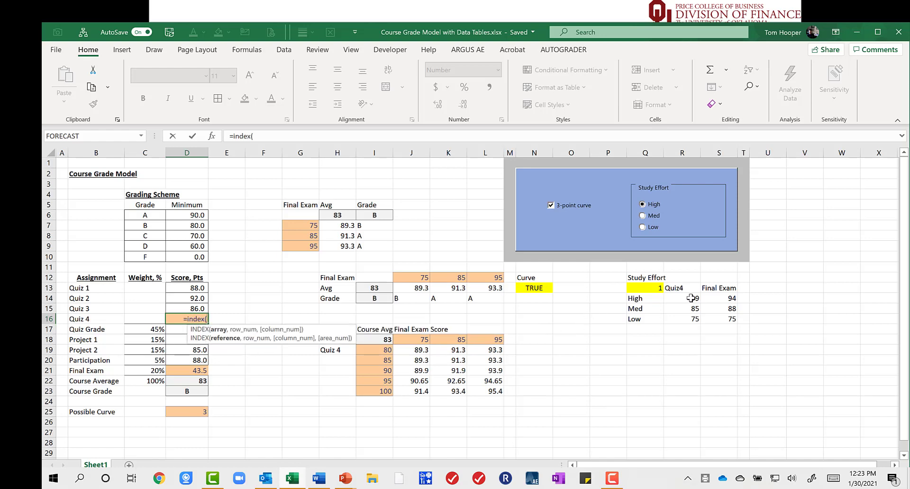
drag(692, 298, 693, 319)
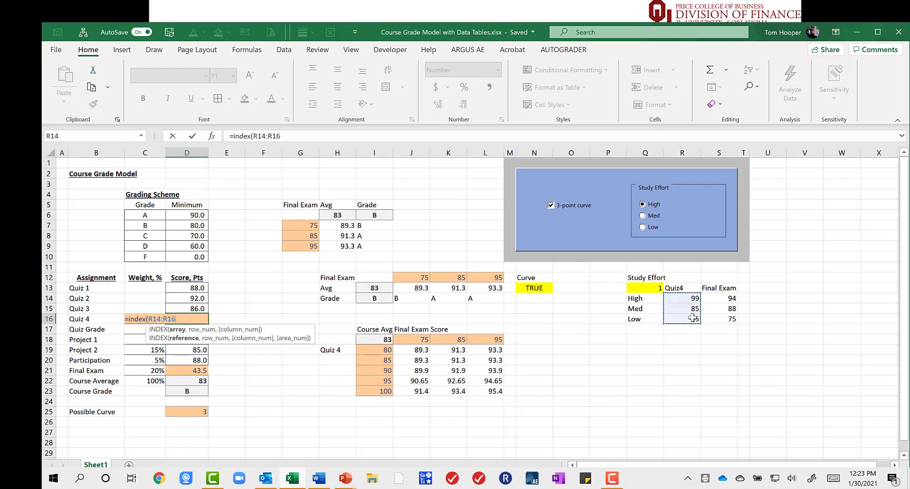
text(,)
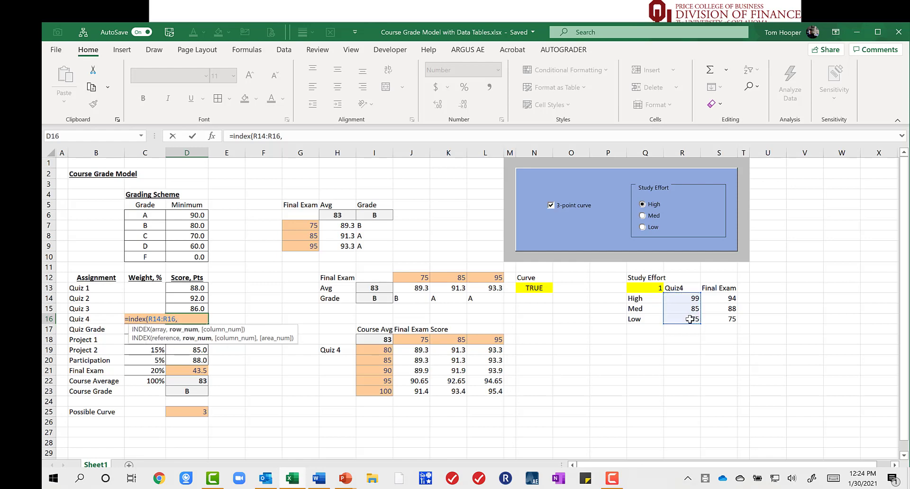
click(647, 287)
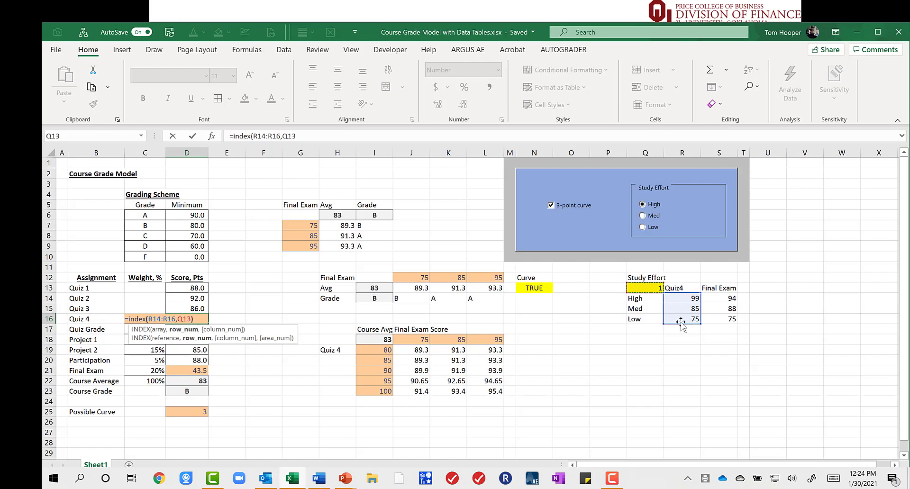
key(Tab)
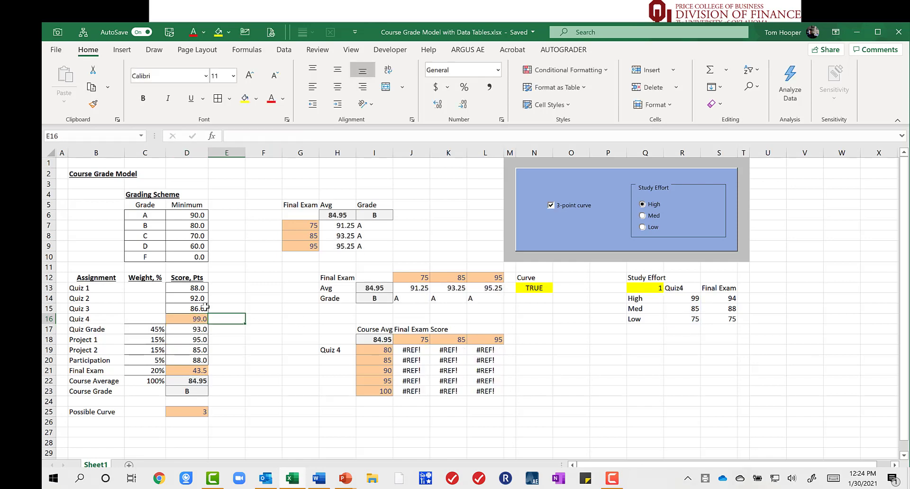
Test the Quiz 4 formula by switching Study Effort to Med and to Low
click(199, 319)
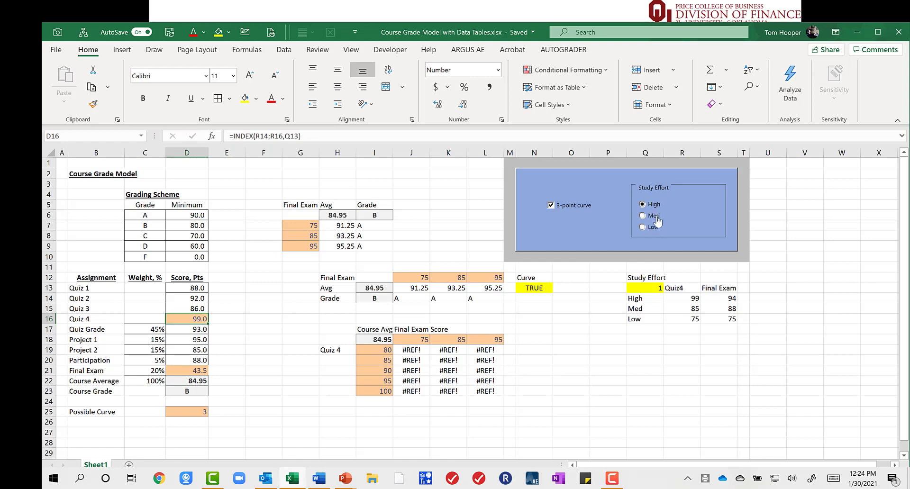
click(657, 218)
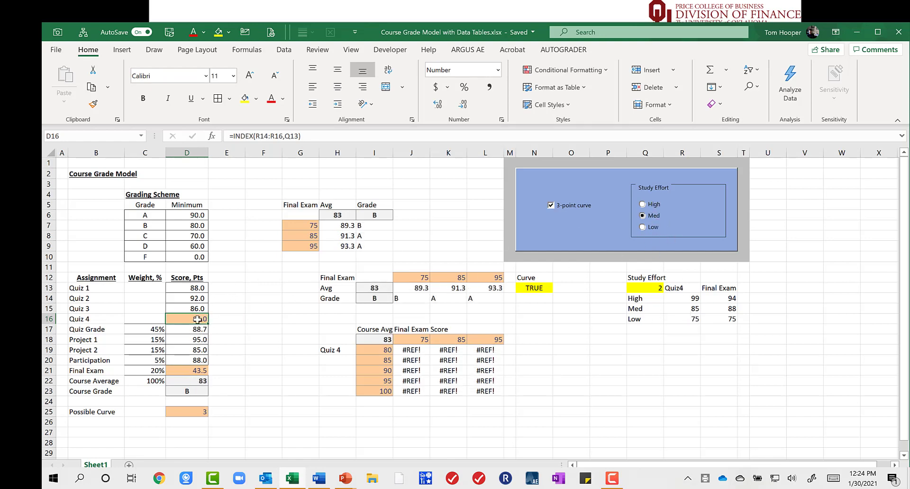
click(659, 229)
Copy the text of the Quiz 4 INDEX formula into the Final Exam score cell D21, keeping its references R14:R16 and Q13
click(195, 369)
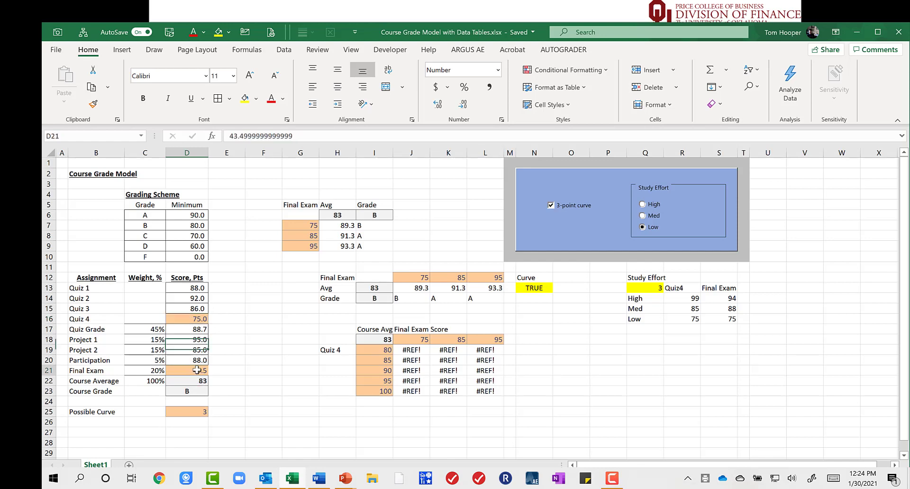
click(195, 320)
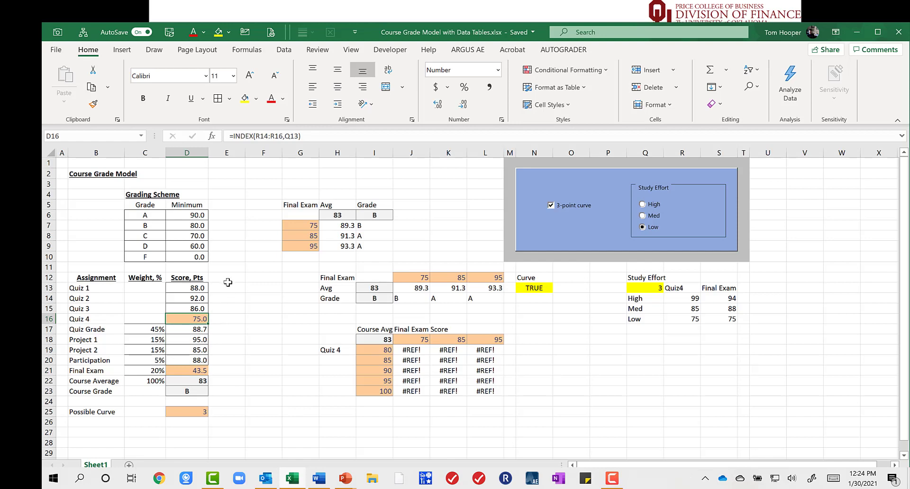
key(F2)
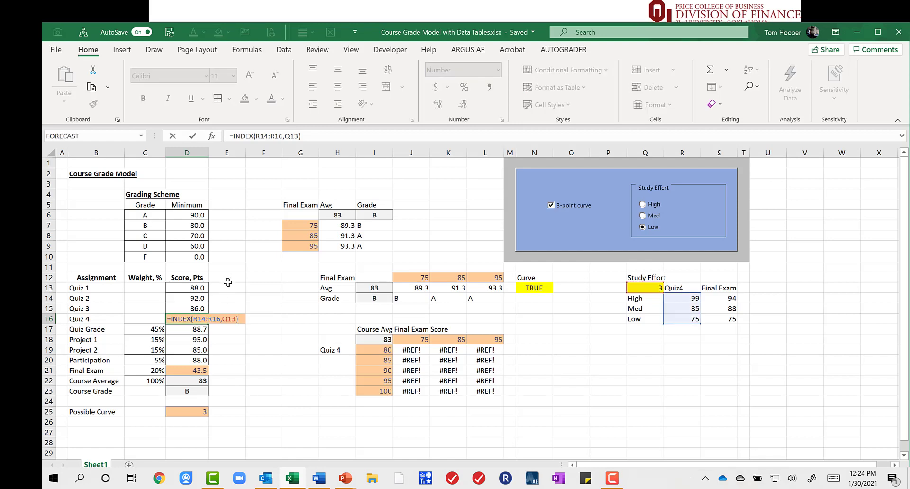
key(Home)
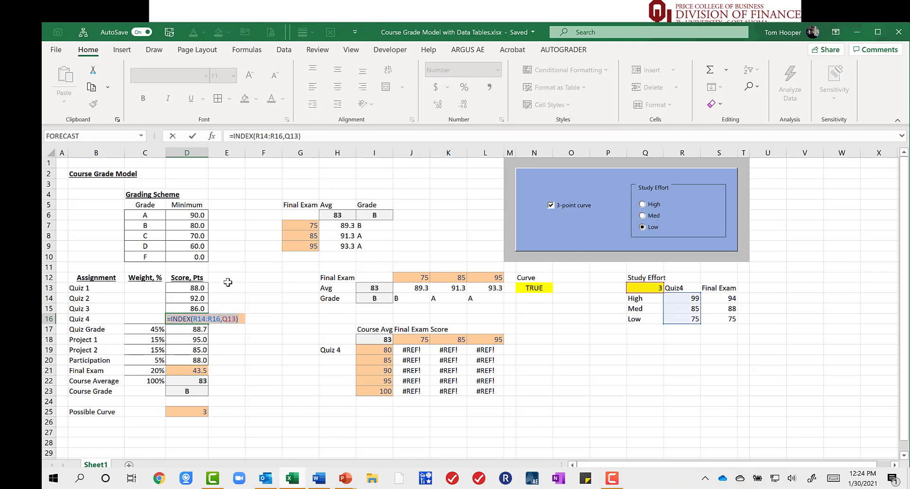
key(ctrl+c)
key(Escape)
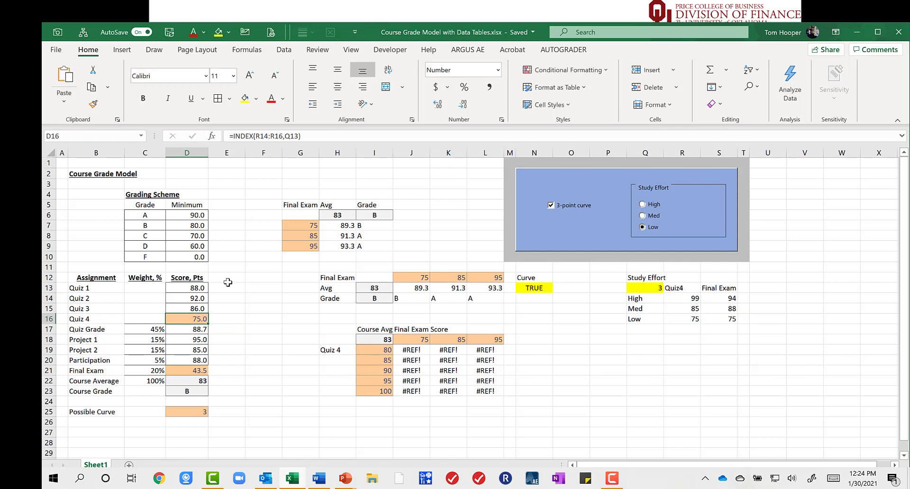
key(Down)
key(Down)
key(Down)
key(Down)
key(Down)
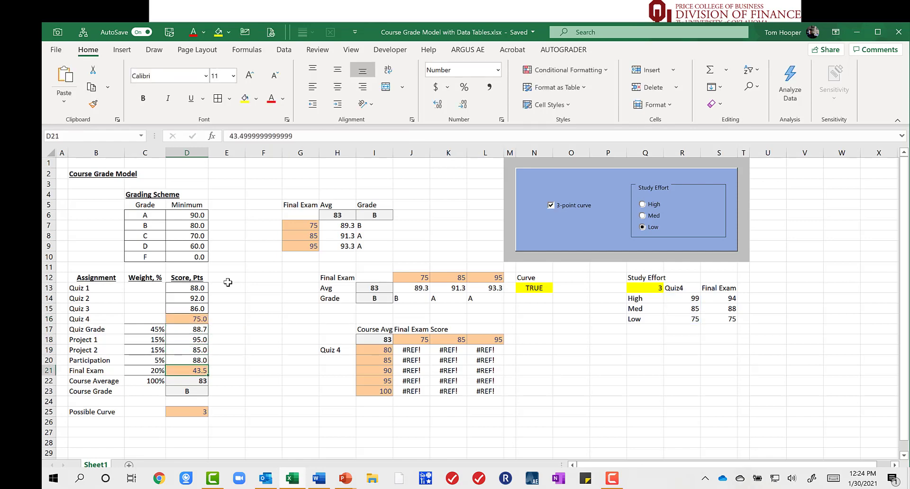
key(ctrl+v)
Repoint the Final Exam formula in D21 to the Final Exam scores so it reads =INDEX(S14:S16,Q13)
key(F2)
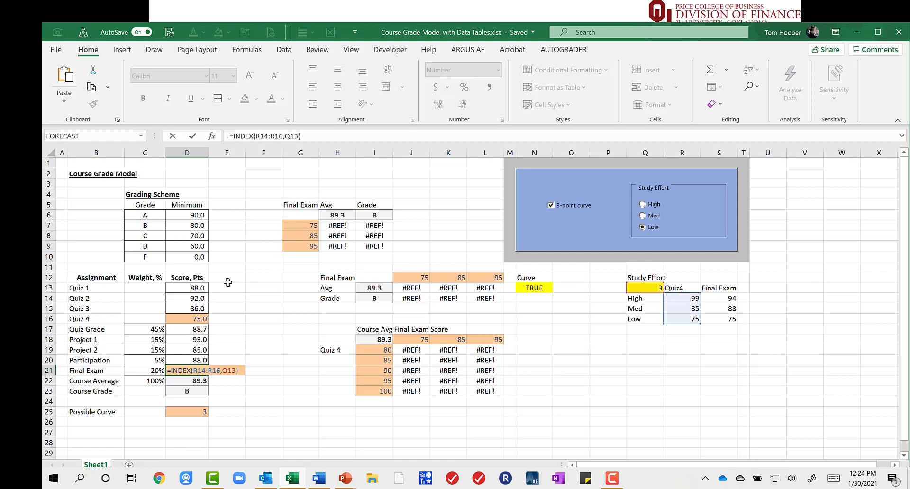
key(Escape)
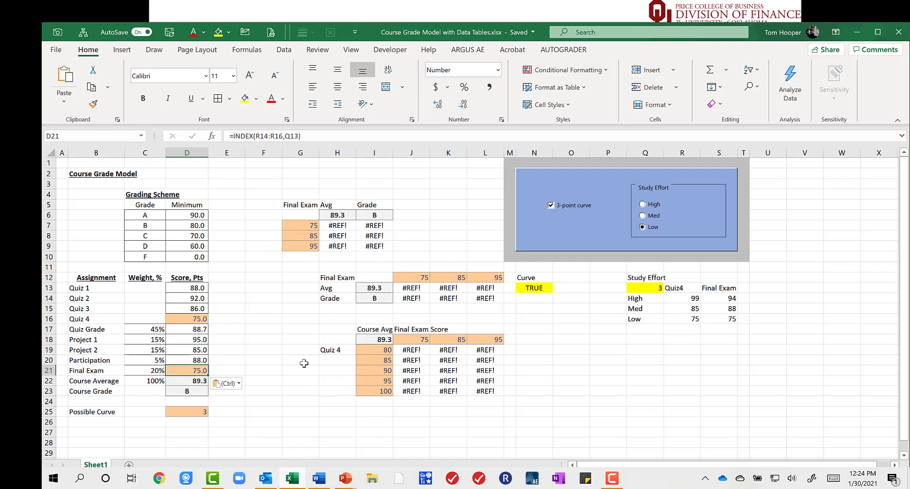
key(F2)
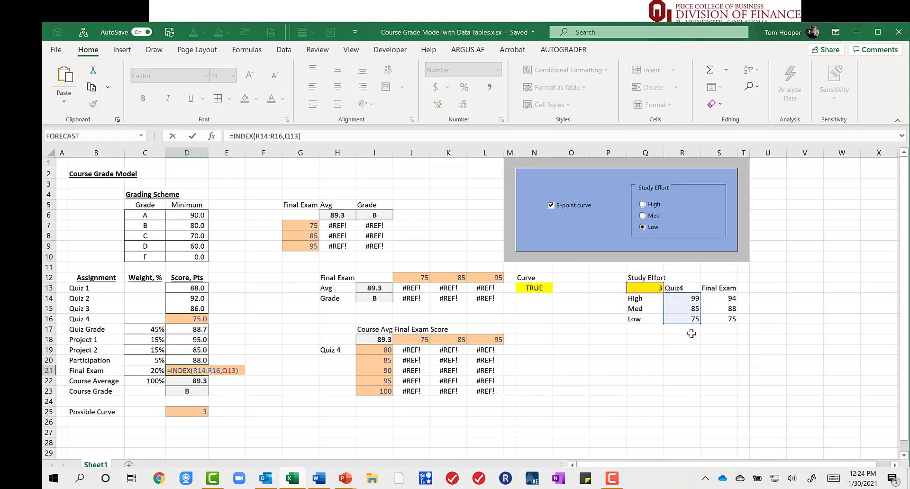
drag(692, 326, 732, 315)
key(ctrl+Return)
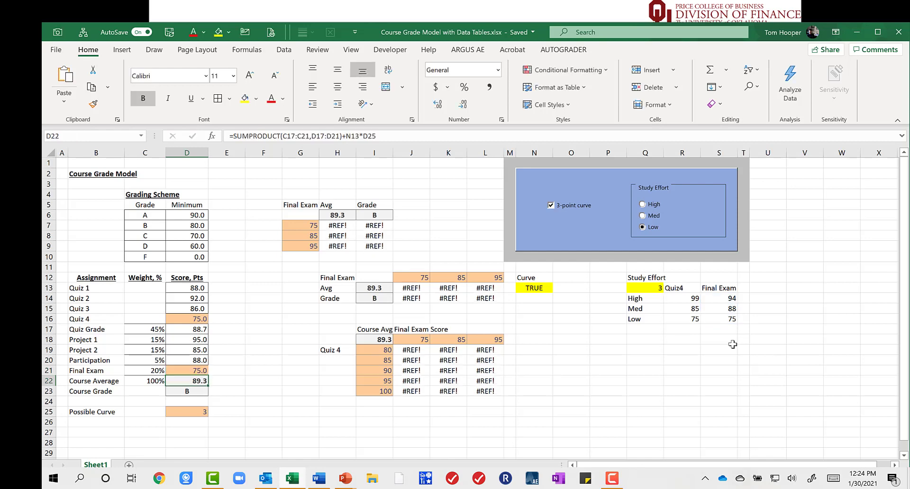
Run the model with Study Effort at High, Med and Low in turn, and turn off the 3-point curve
click(656, 204)
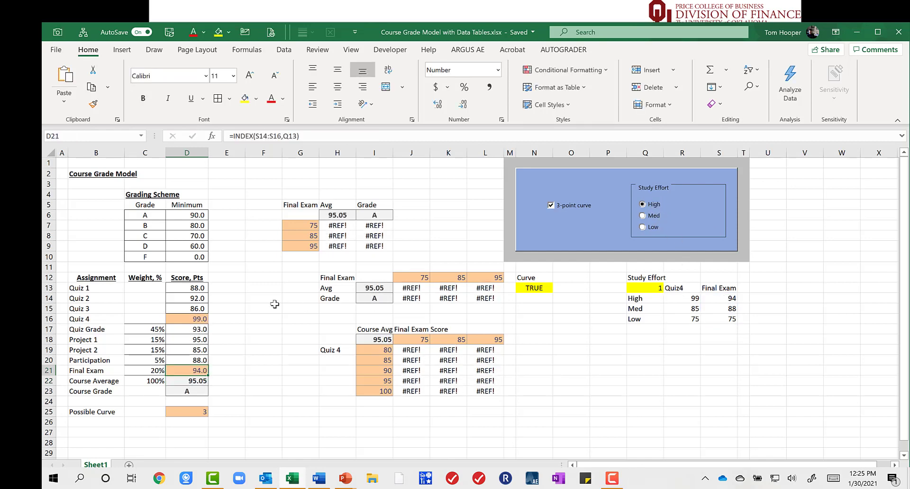
click(654, 217)
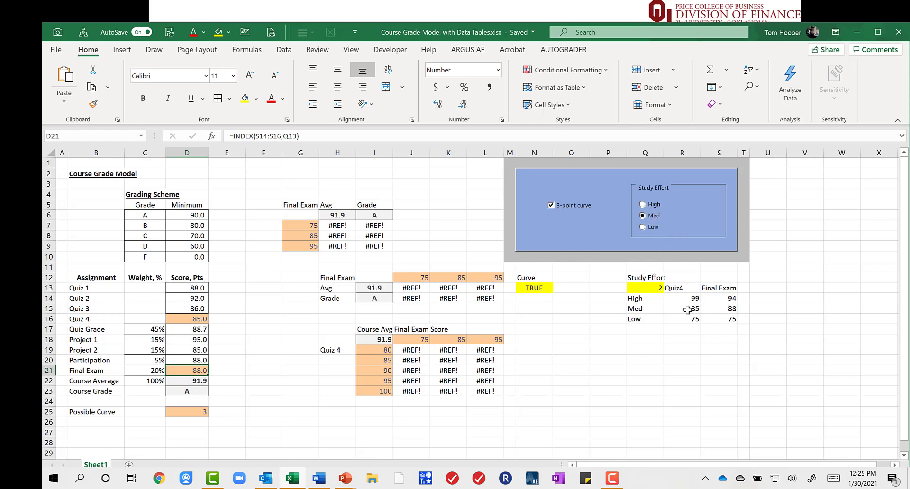
click(651, 228)
click(566, 213)
drag(511, 162, 734, 252)
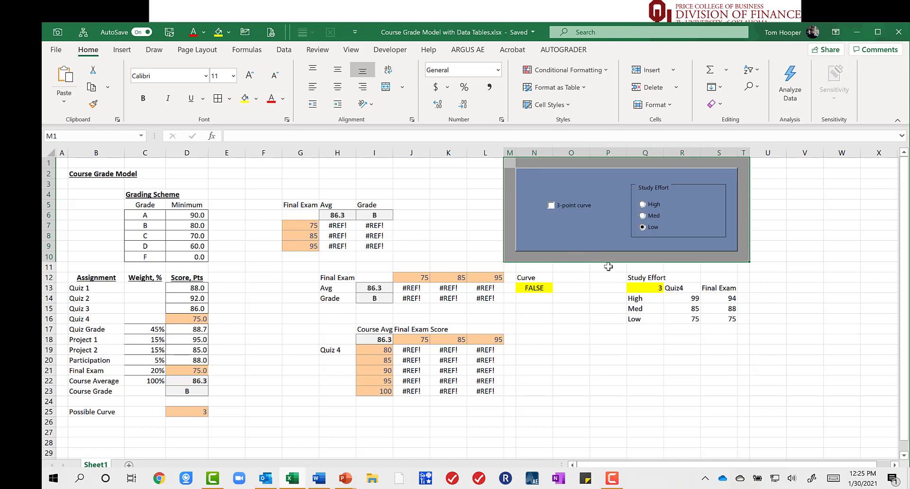
click(594, 299)
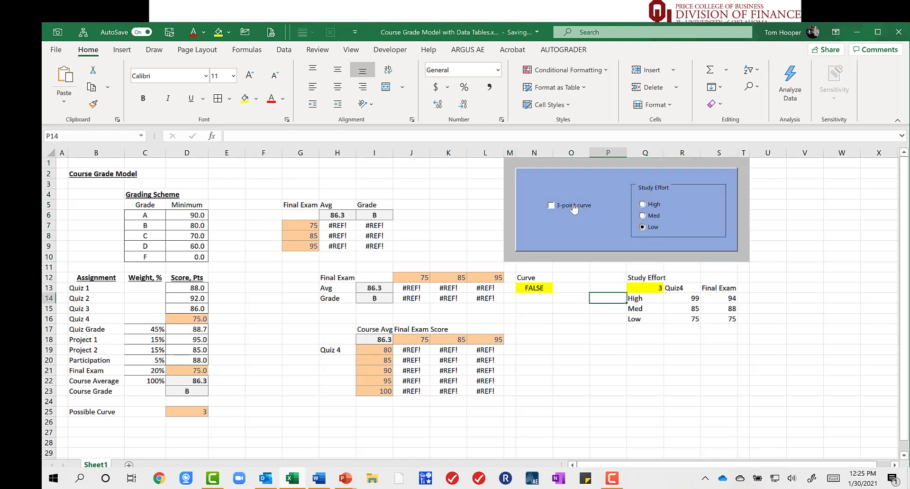